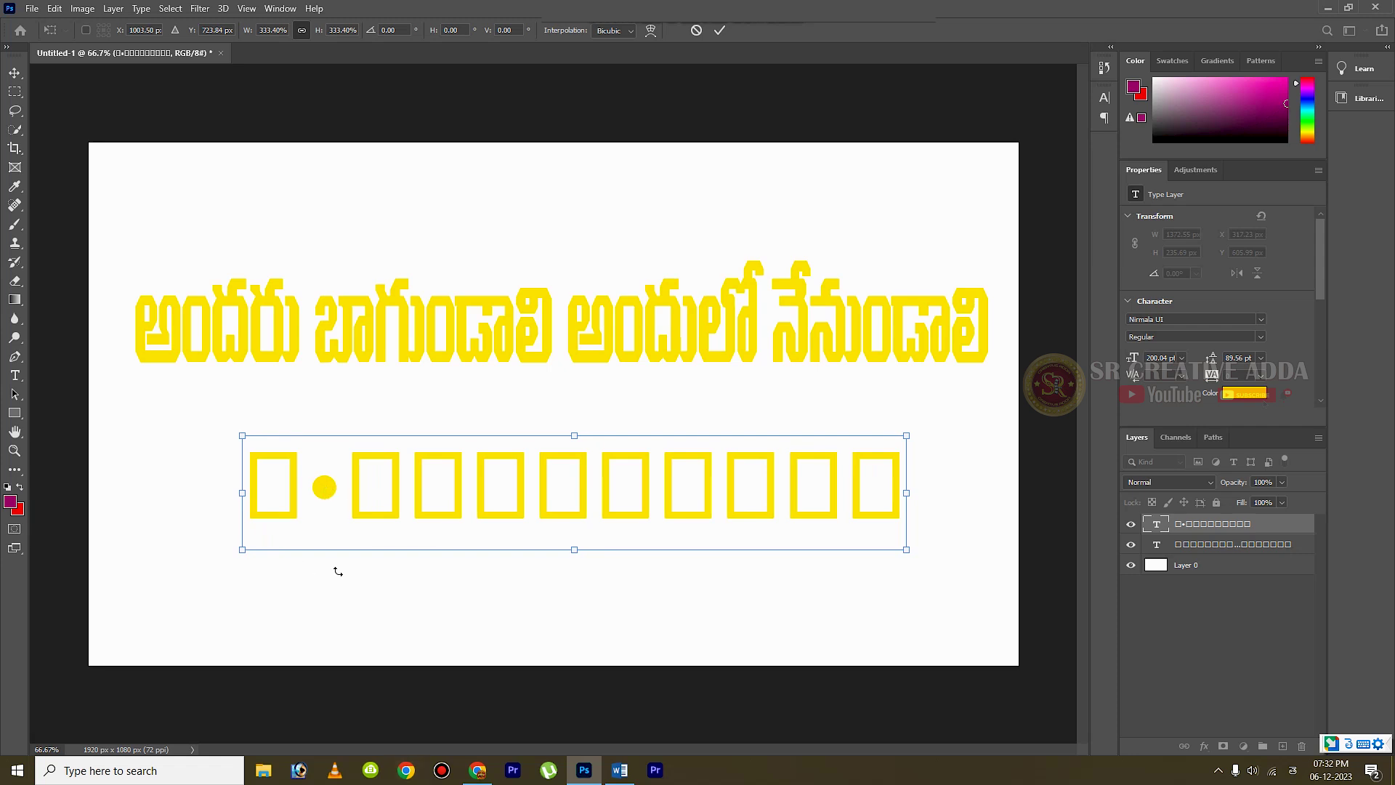
- Commit the resize and set the lower line గురువారం in Ravali Regular, after trying Tejafont
left_click(721, 31)
left_click_drag(254, 494, 981, 523)
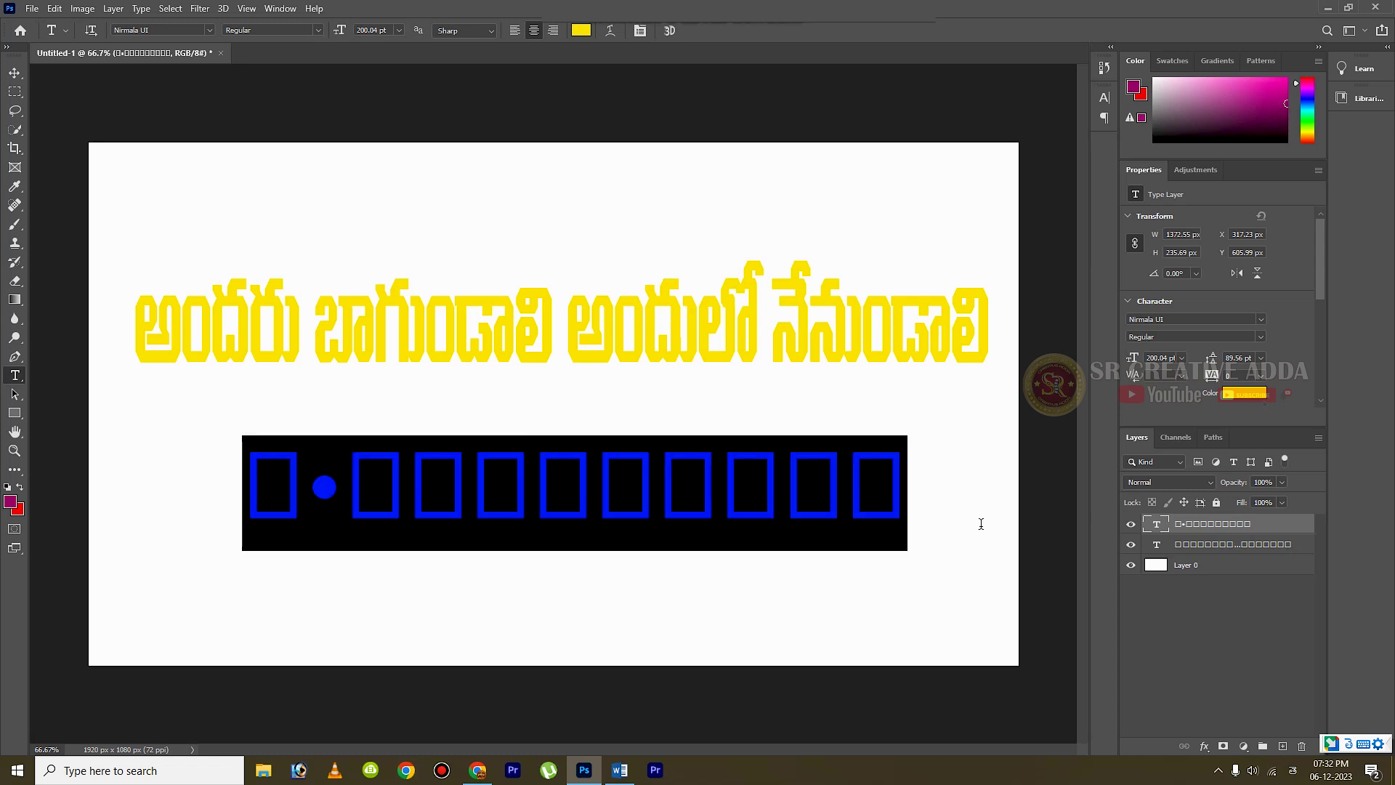
left_click(209, 30)
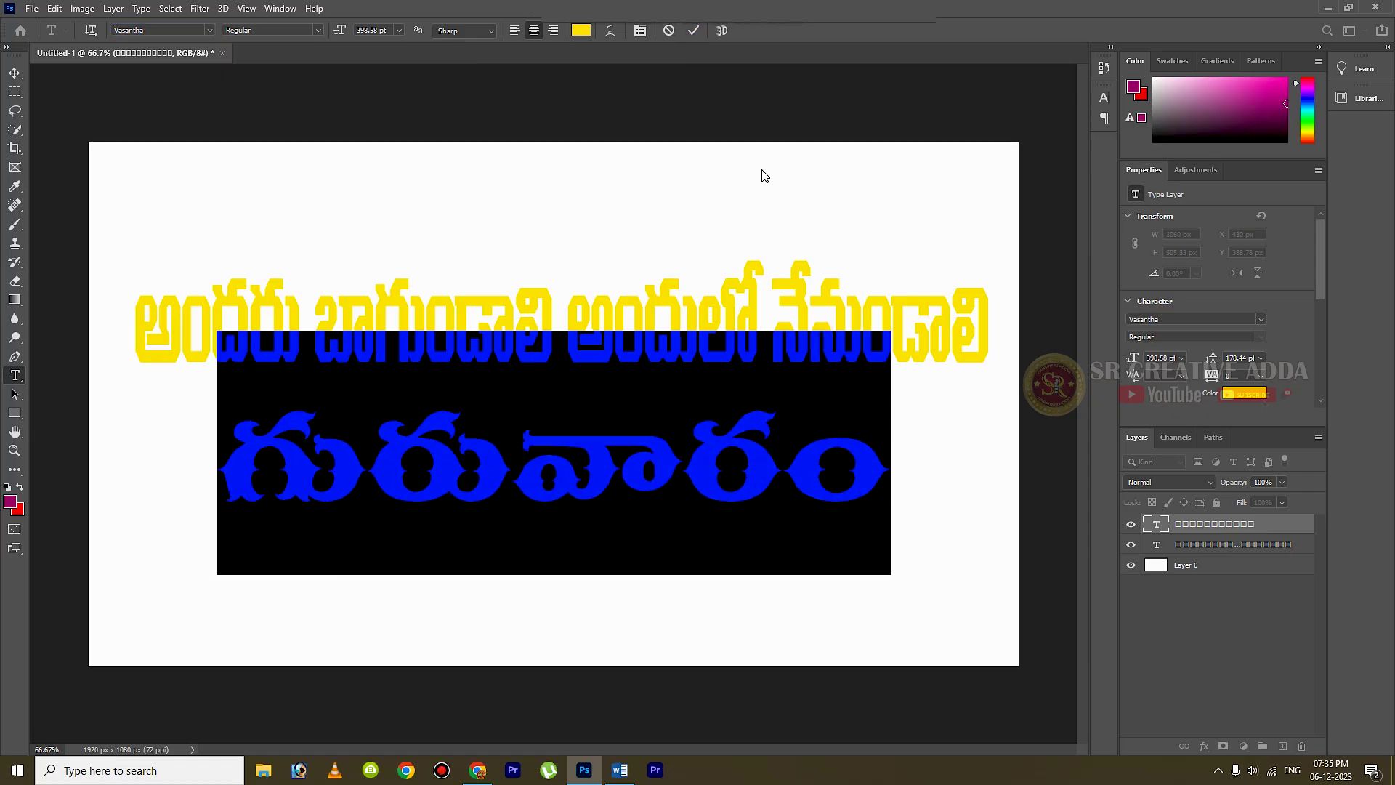
left_click(164, 29)
type("Tejafont")
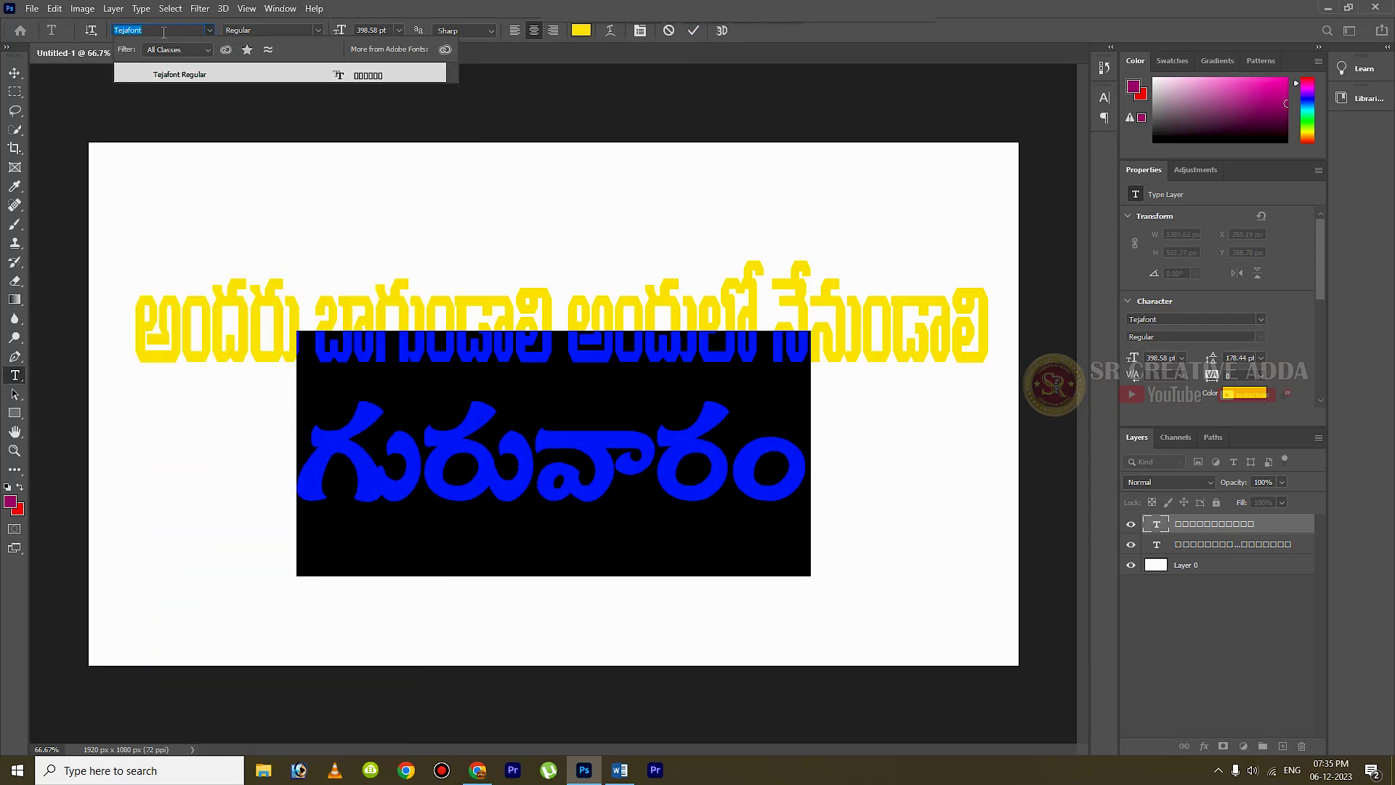
key("Return")
type("Ravali")
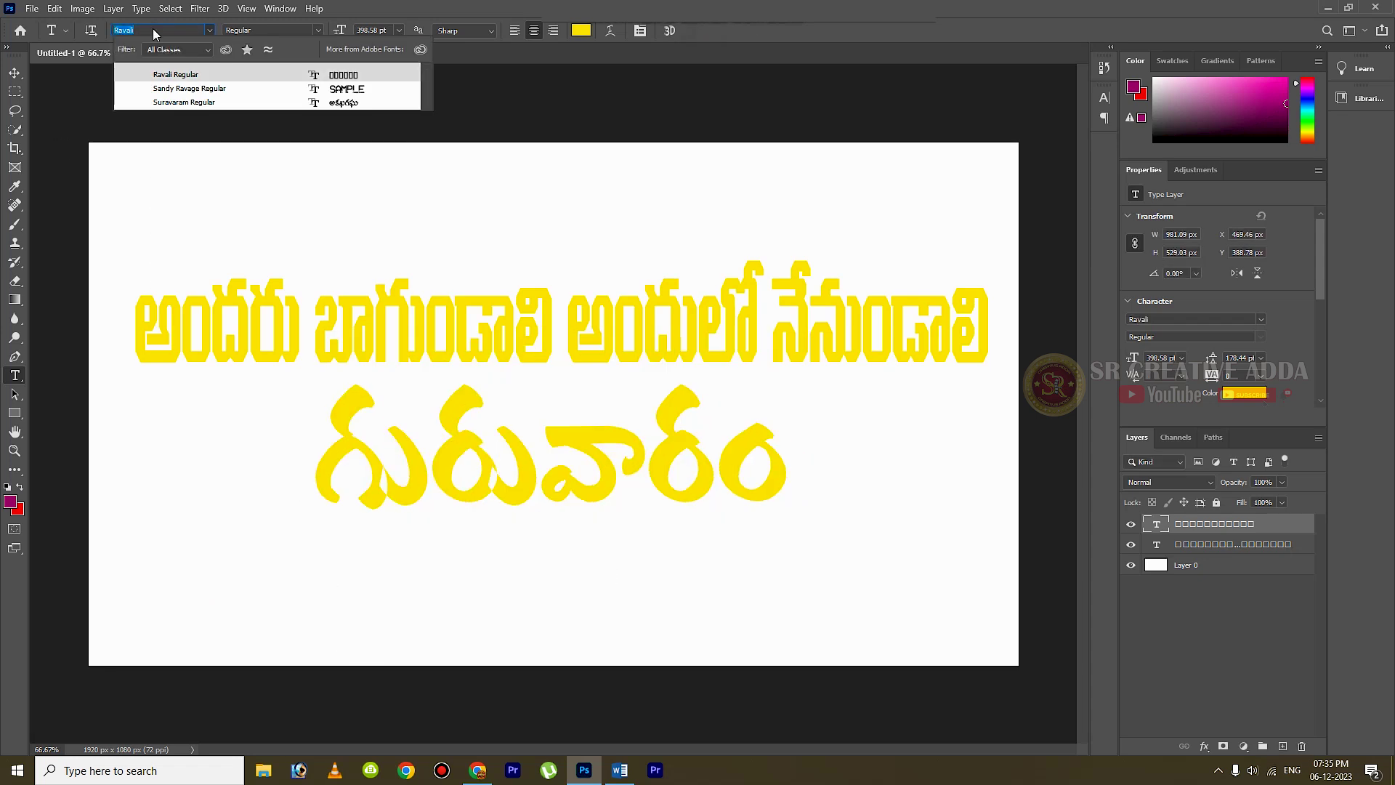
left_click(351, 79)
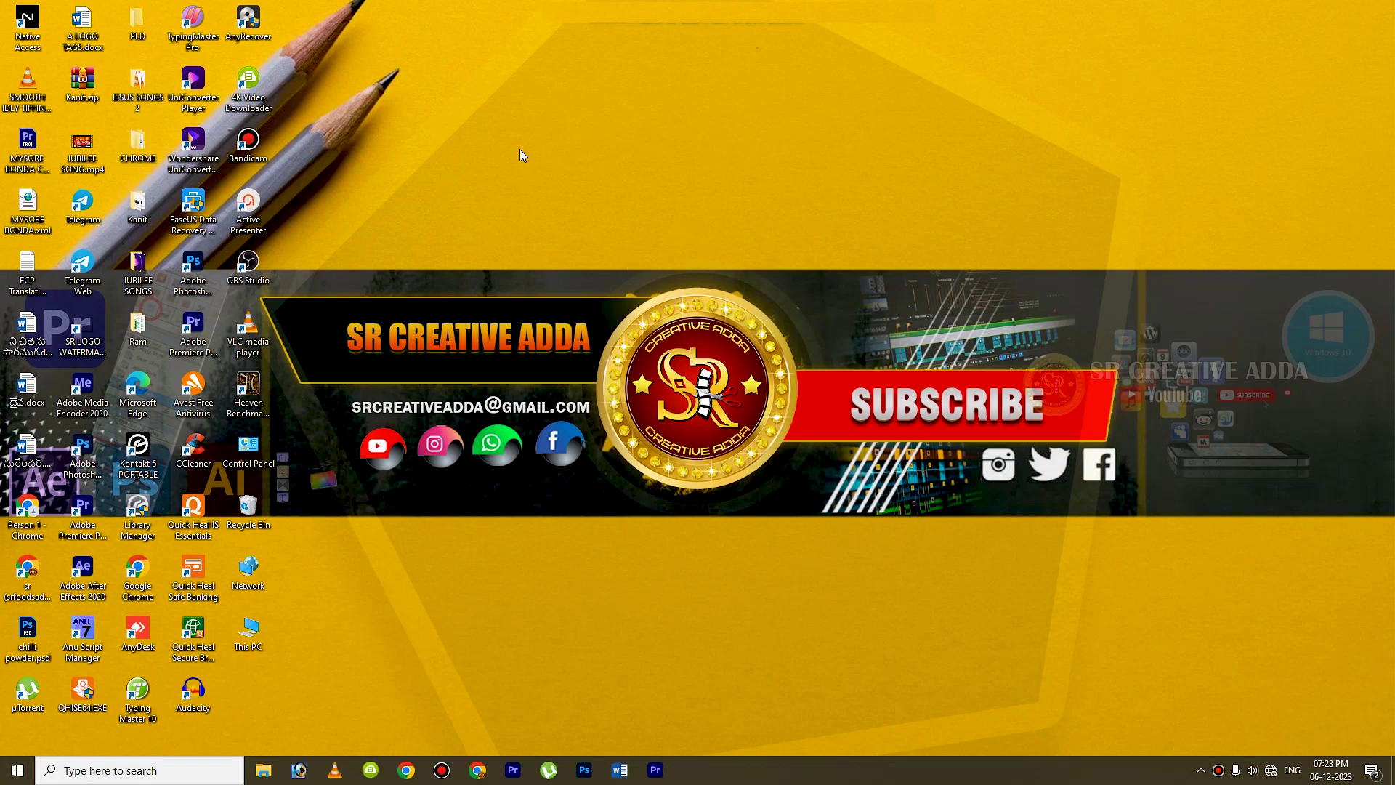
- Refresh the desktop twice, launch Photoshop and dismiss the Creative Cloud error
right_click(520, 150)
left_click(574, 188)
right_click(574, 172)
left_click(626, 212)
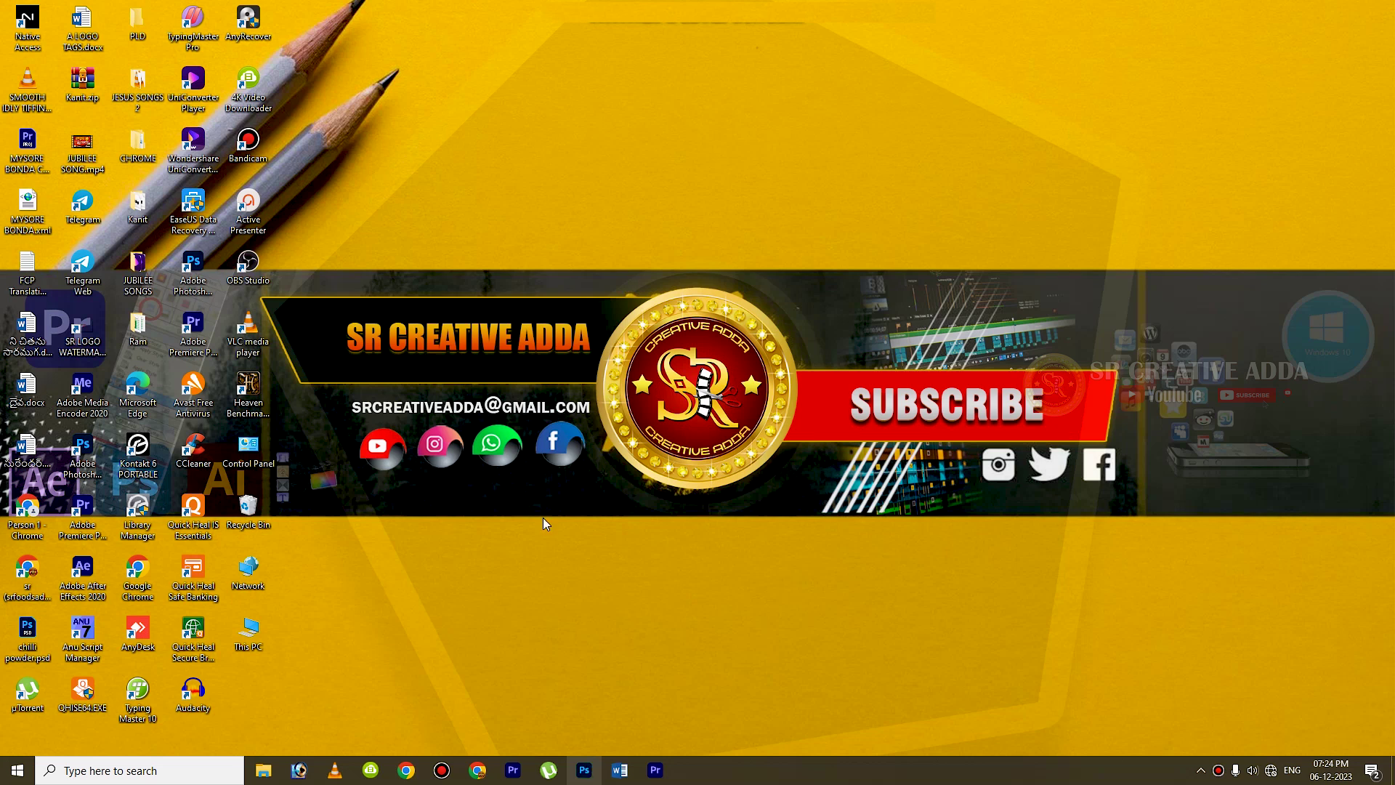
left_click(584, 769)
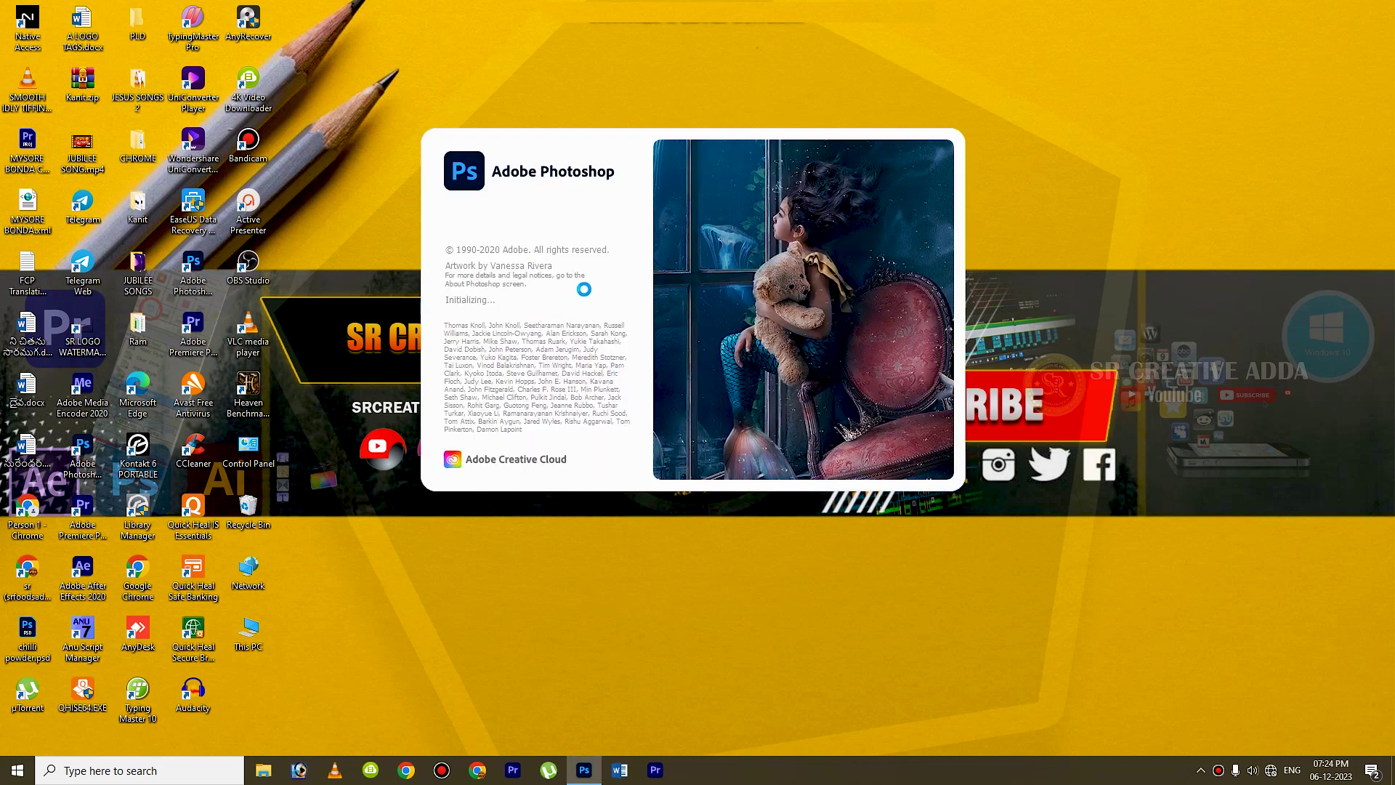
left_click(584, 419)
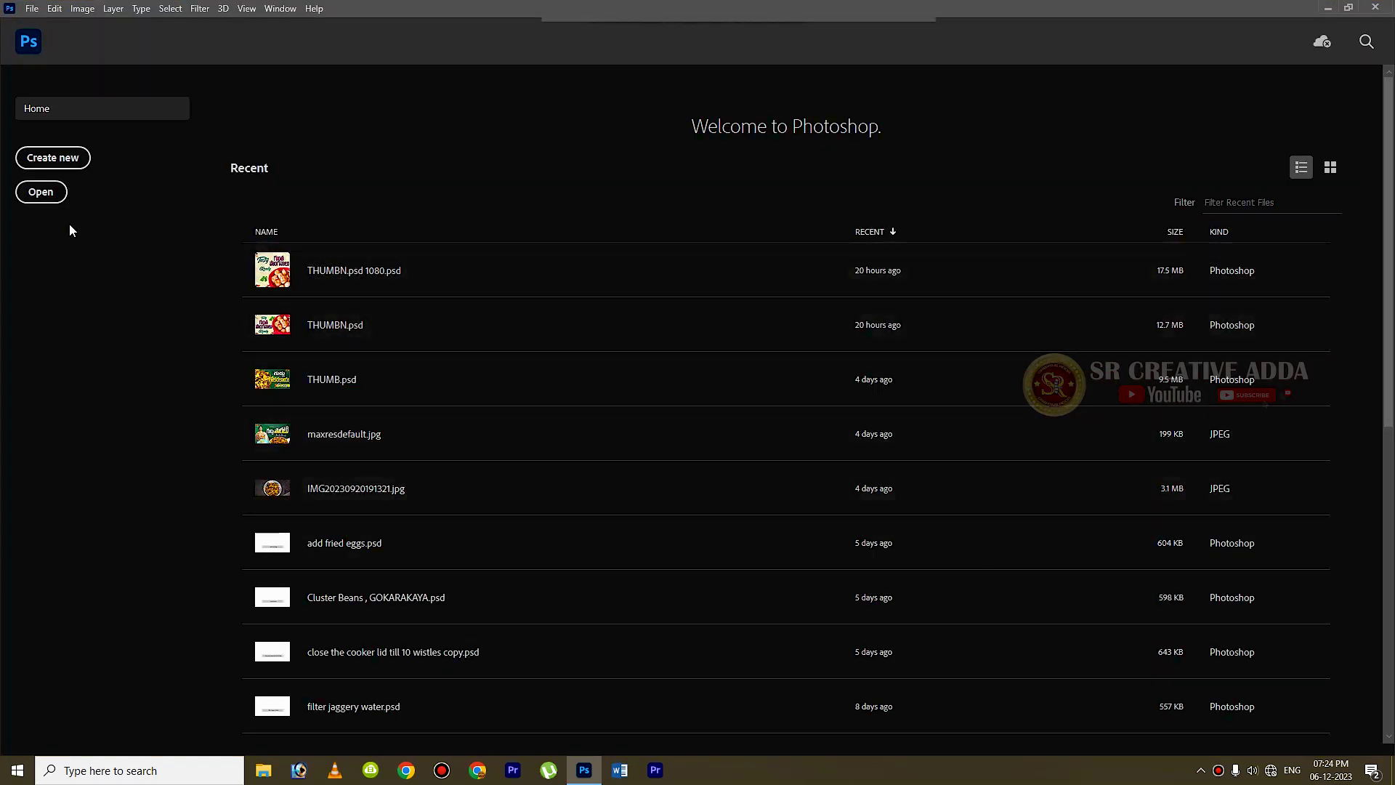
- Create a 1920×1080 document and unlock its Background into Layer 0
left_click(55, 157)
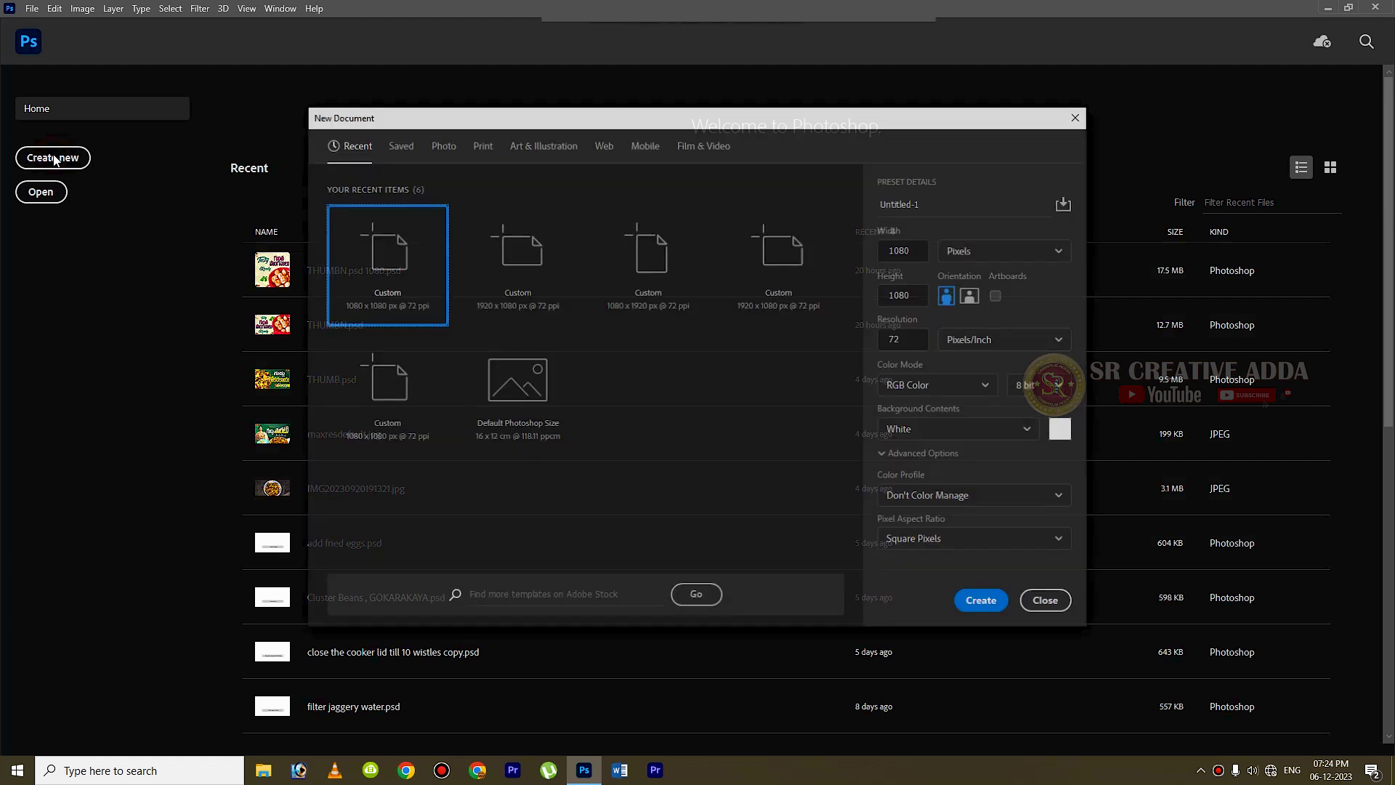
left_click(543, 278)
left_click(983, 602)
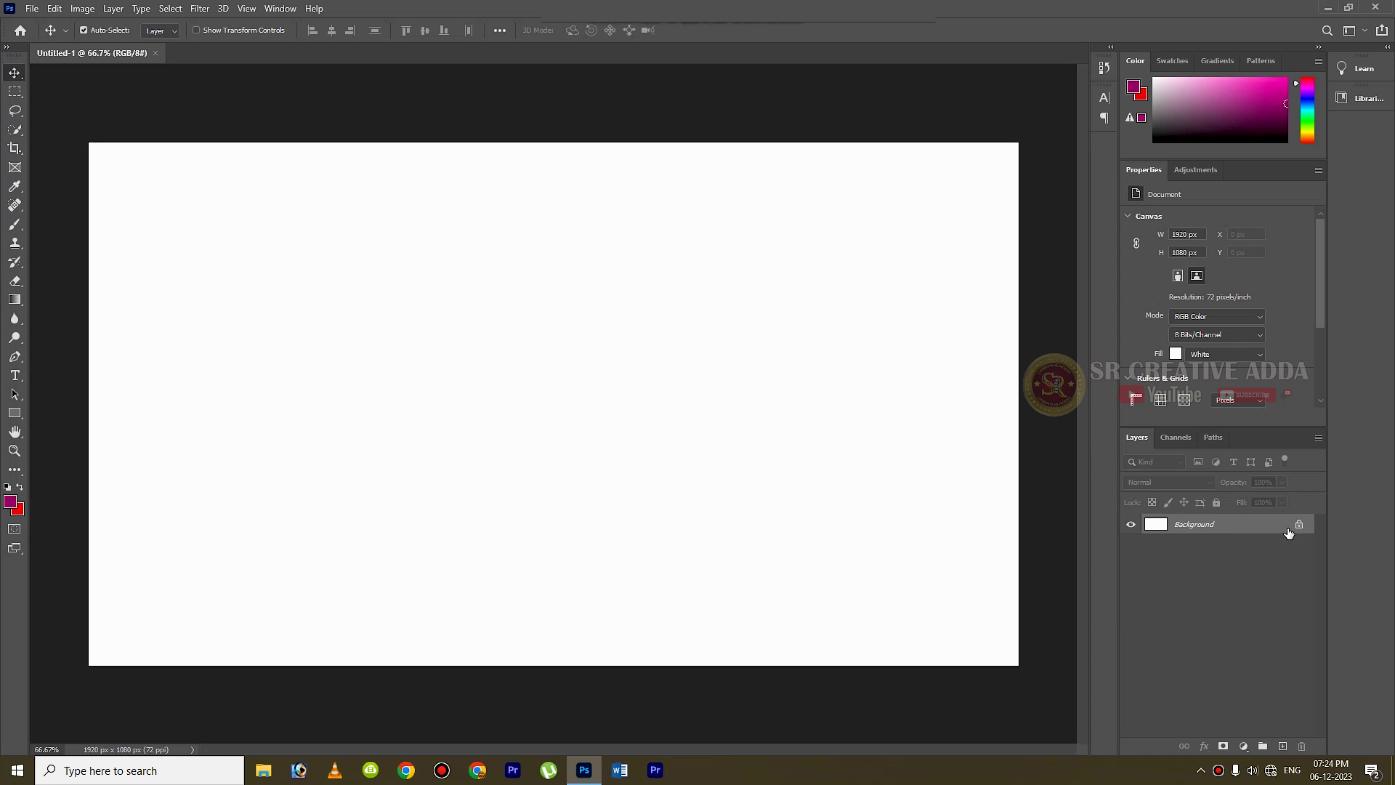
double_click(1258, 524)
left_click(804, 229)
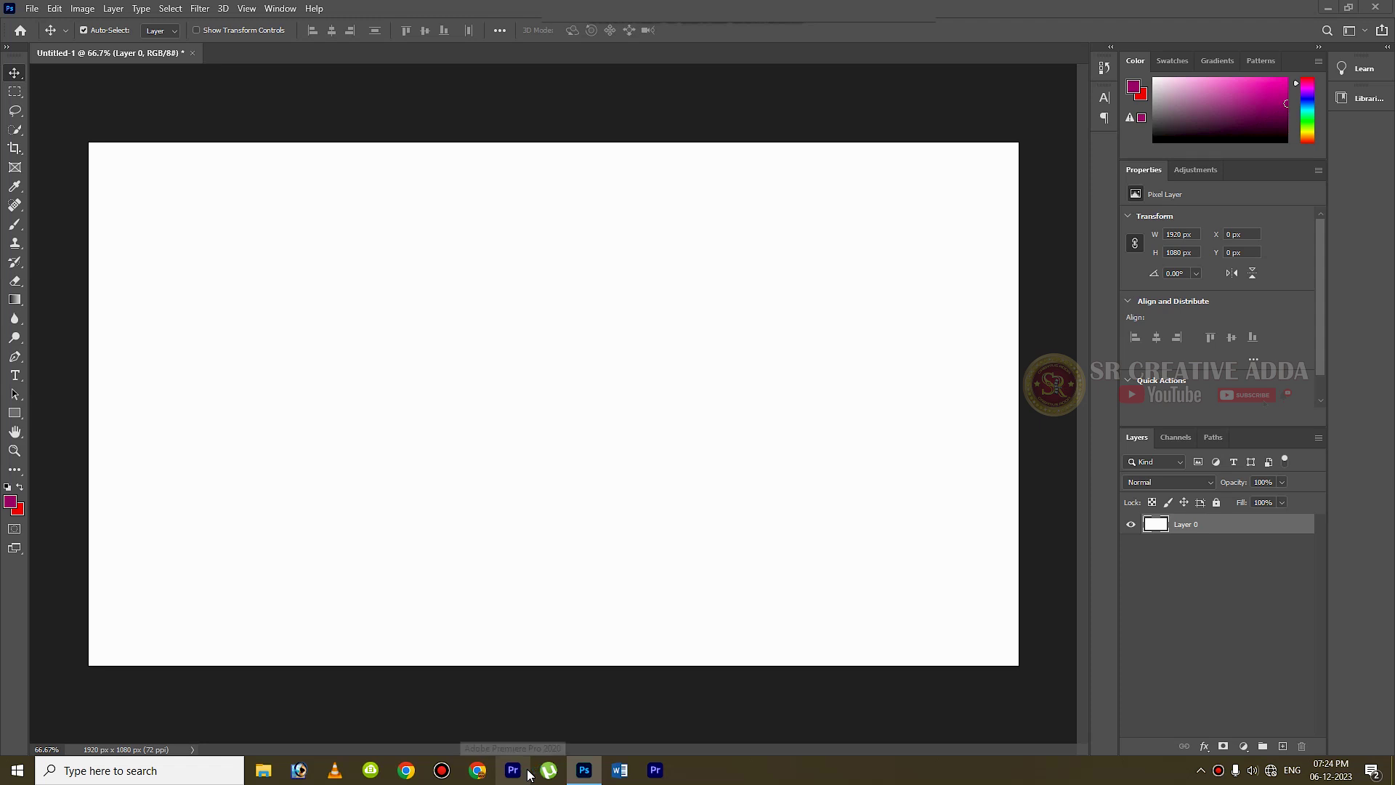
- Bring Chrome forward, start a web search and connect to the wireless network
left_click(477, 770)
left_click(654, 318)
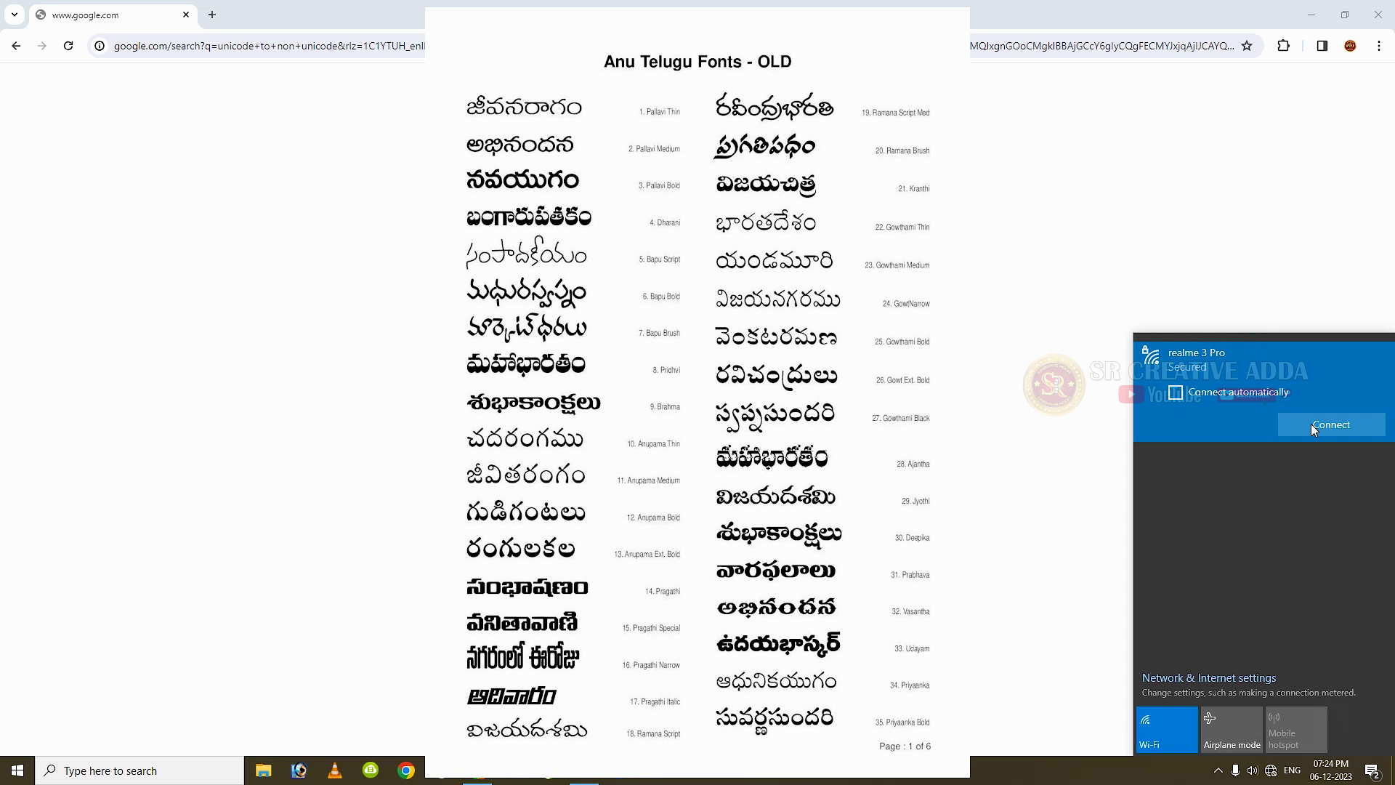
left_click(1326, 424)
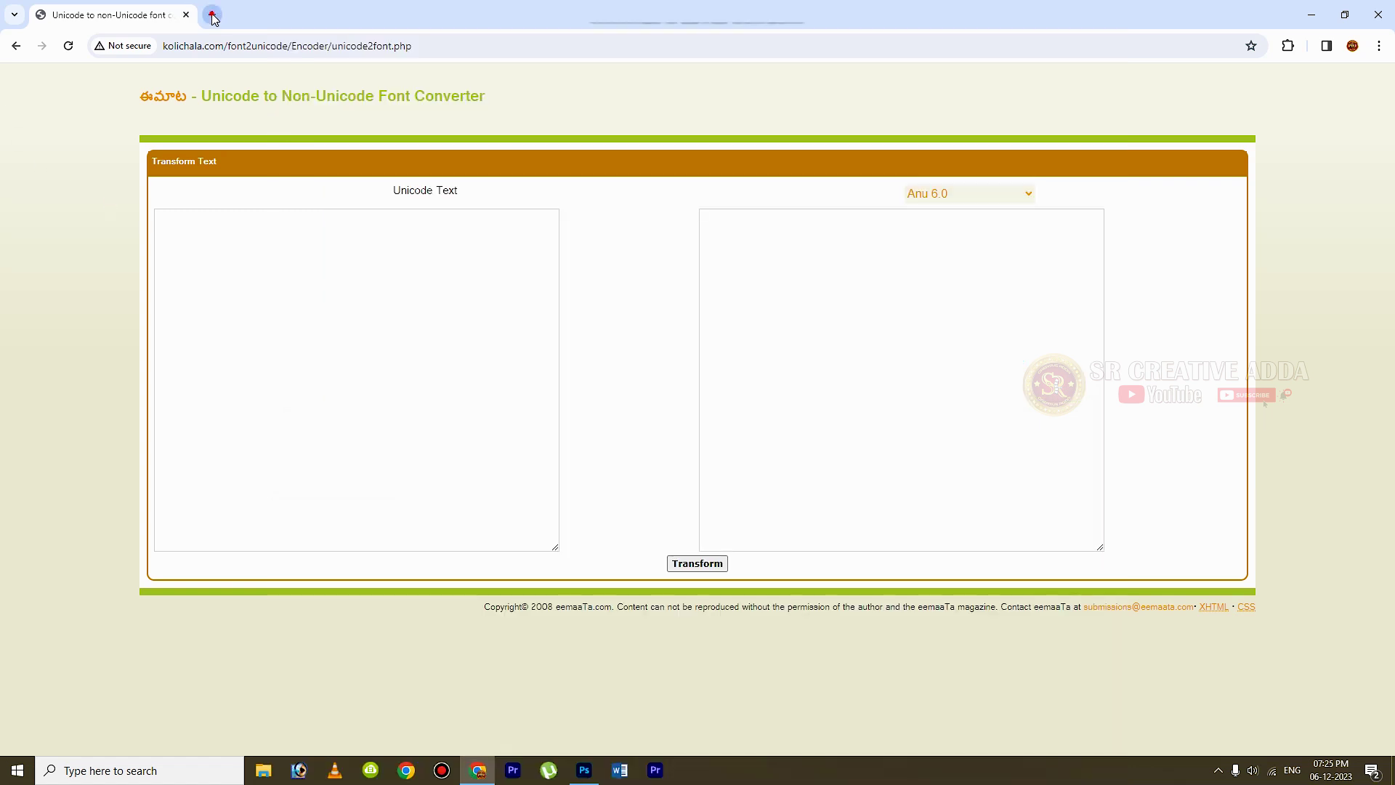
- Open Google Translate in a new tab, then return to the converter tab
key("ctrl+t")
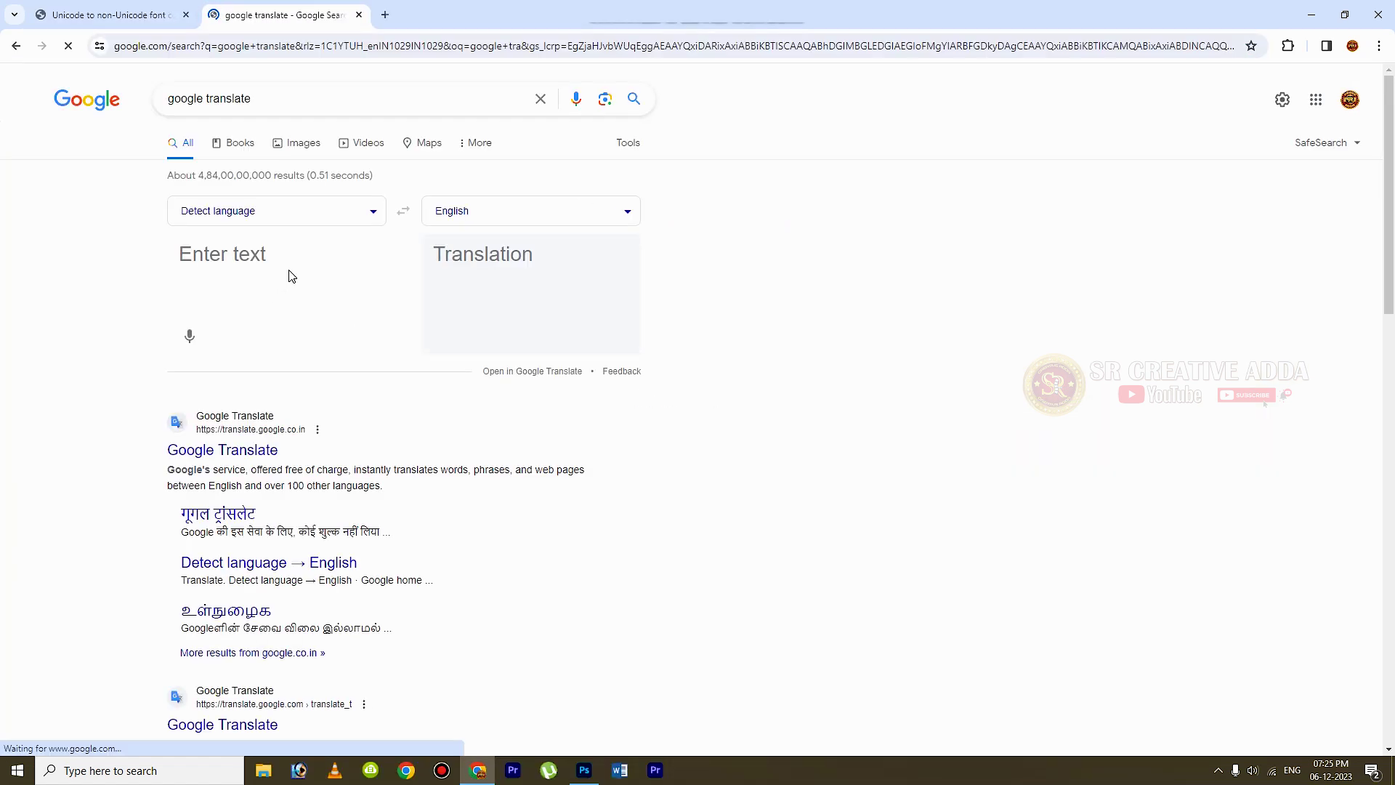
left_click(290, 270)
left_click(292, 255)
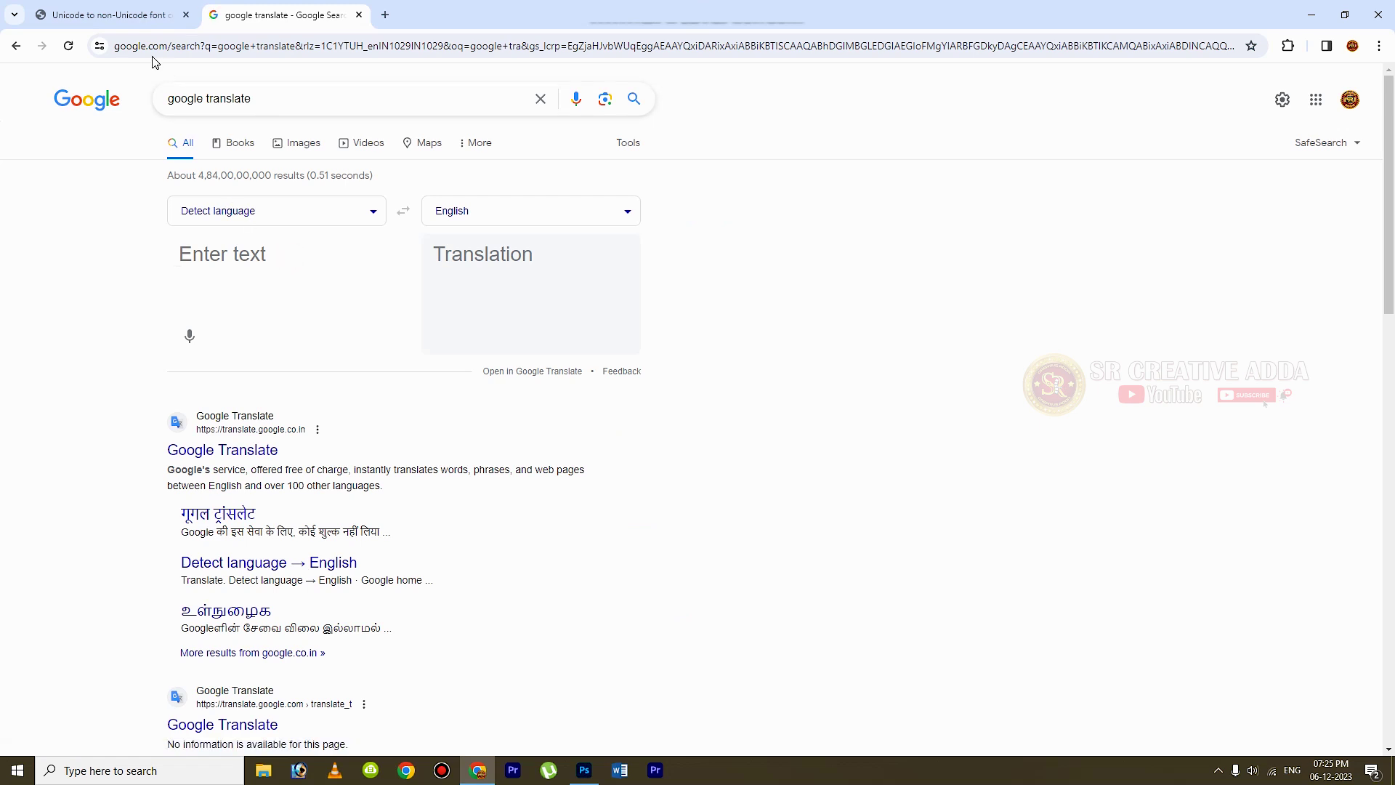
left_click(104, 15)
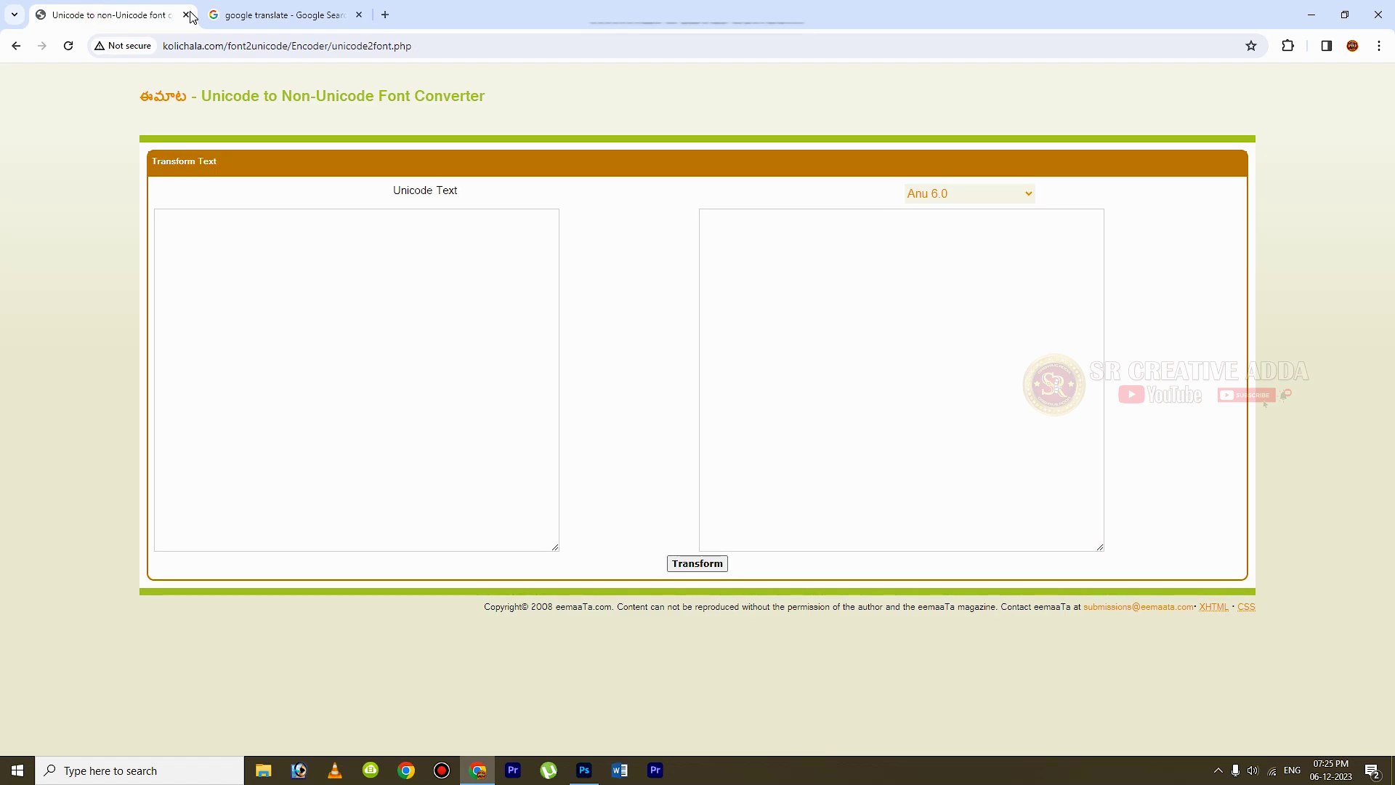
- Try typing an English phrase in the Unicode Text box, then erase it
left_click(374, 240)
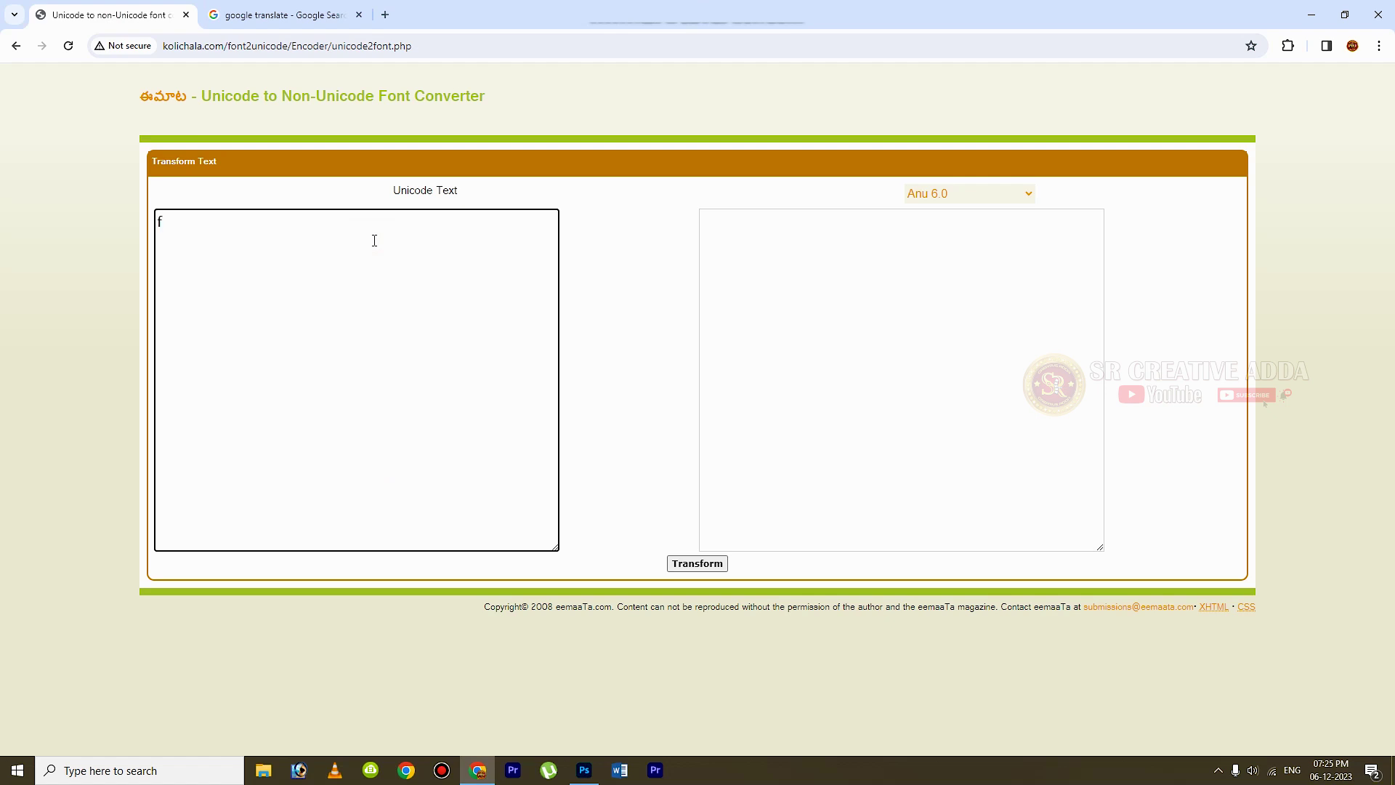
type("and")
type("aru")
key("BackSpace")
type("aru bagundali")
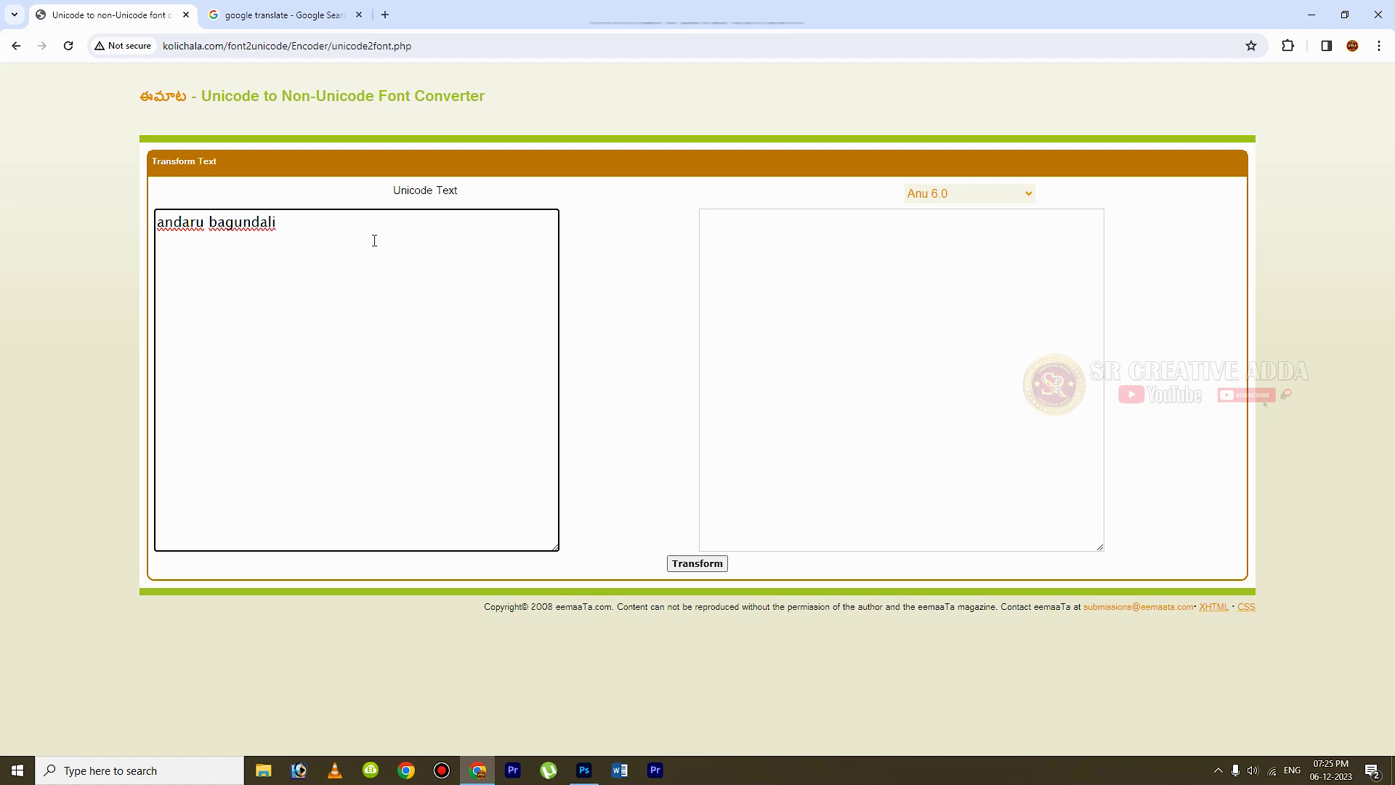
key("BackSpace")
key("BackSpace")
key("BackSpace")
key("BackSpace")
key("BackSpace")
key("BackSpace")
key("BackSpace")
key("BackSpace")
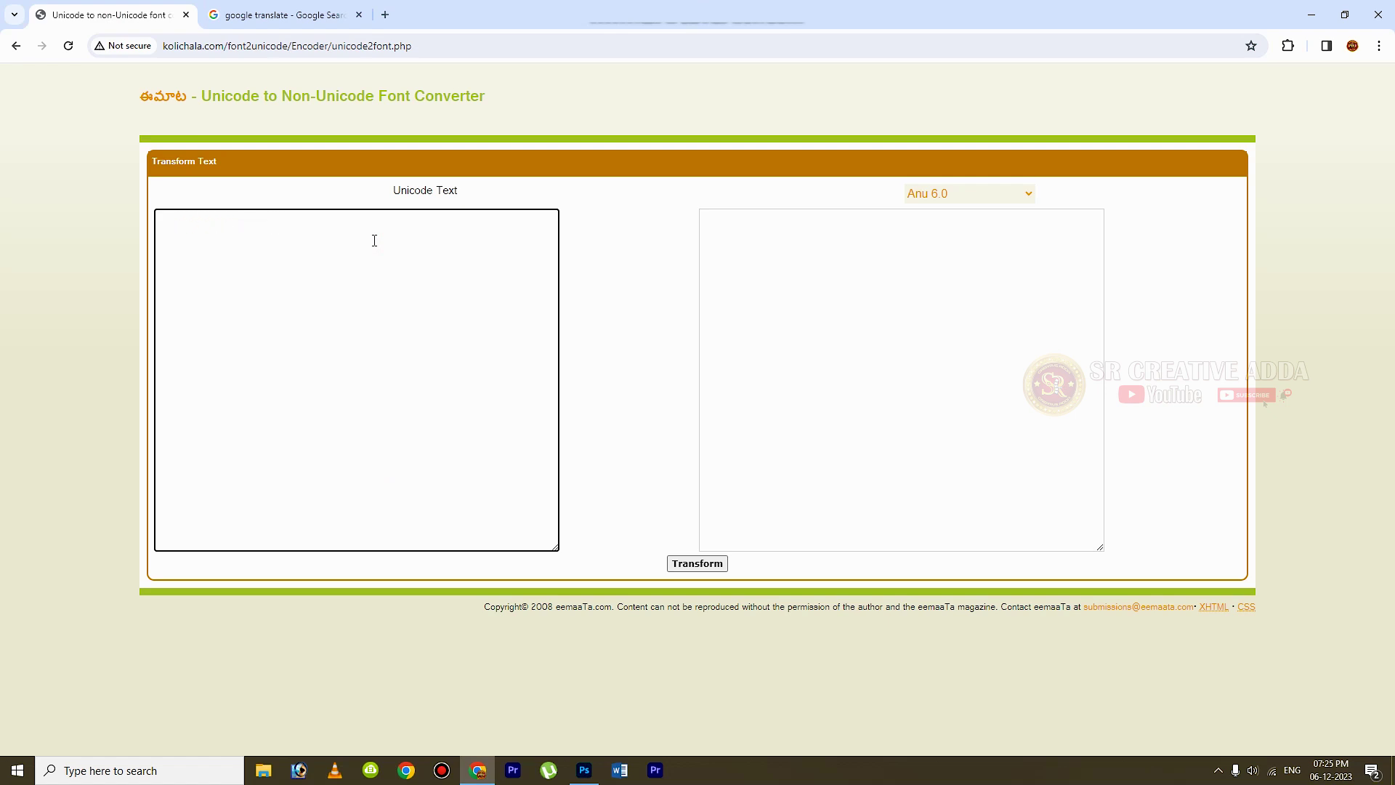
- Switch keyboard input to Telugu Google Input Tools and dismiss the Quick Heal warning
key("super+space")
key("super+space")
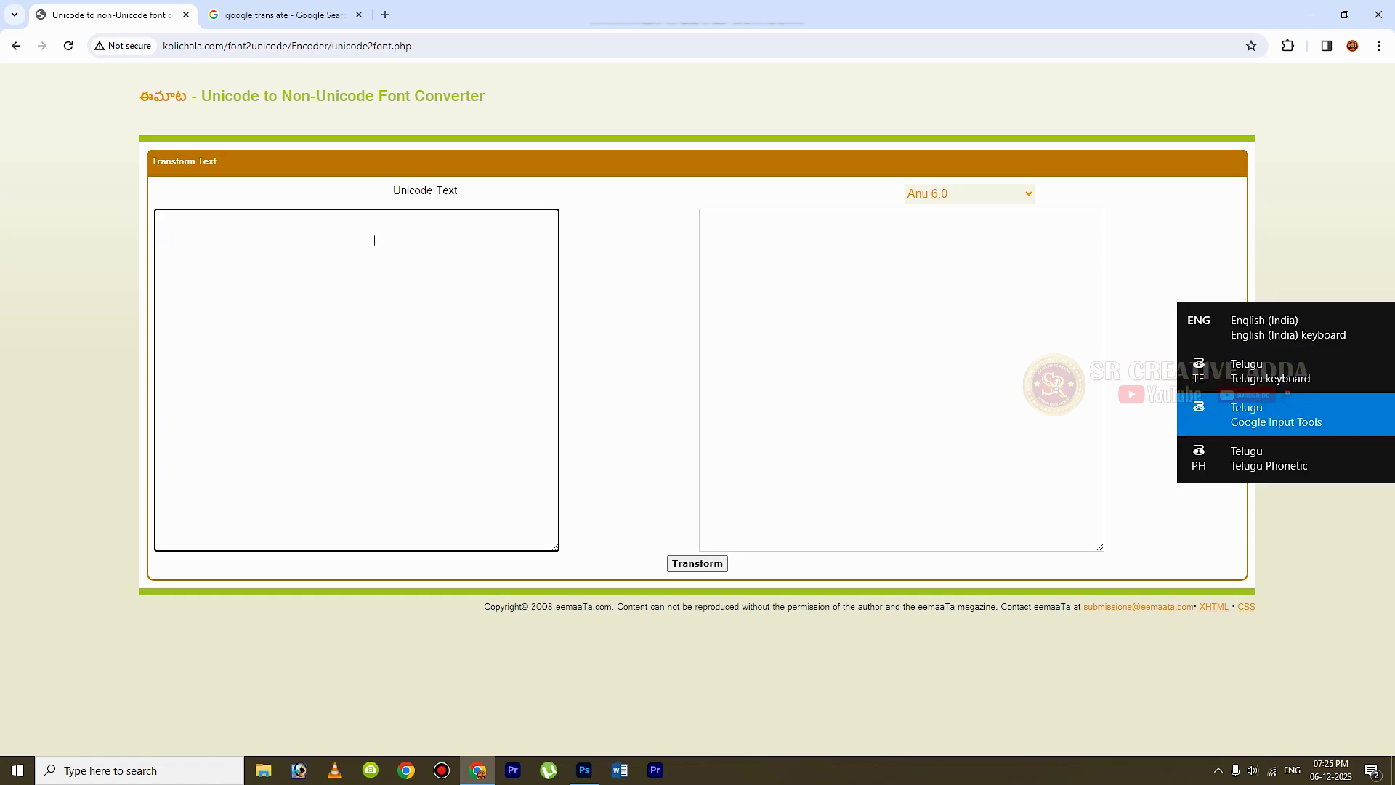
key("super+space")
key("super+space")
key("super+space")
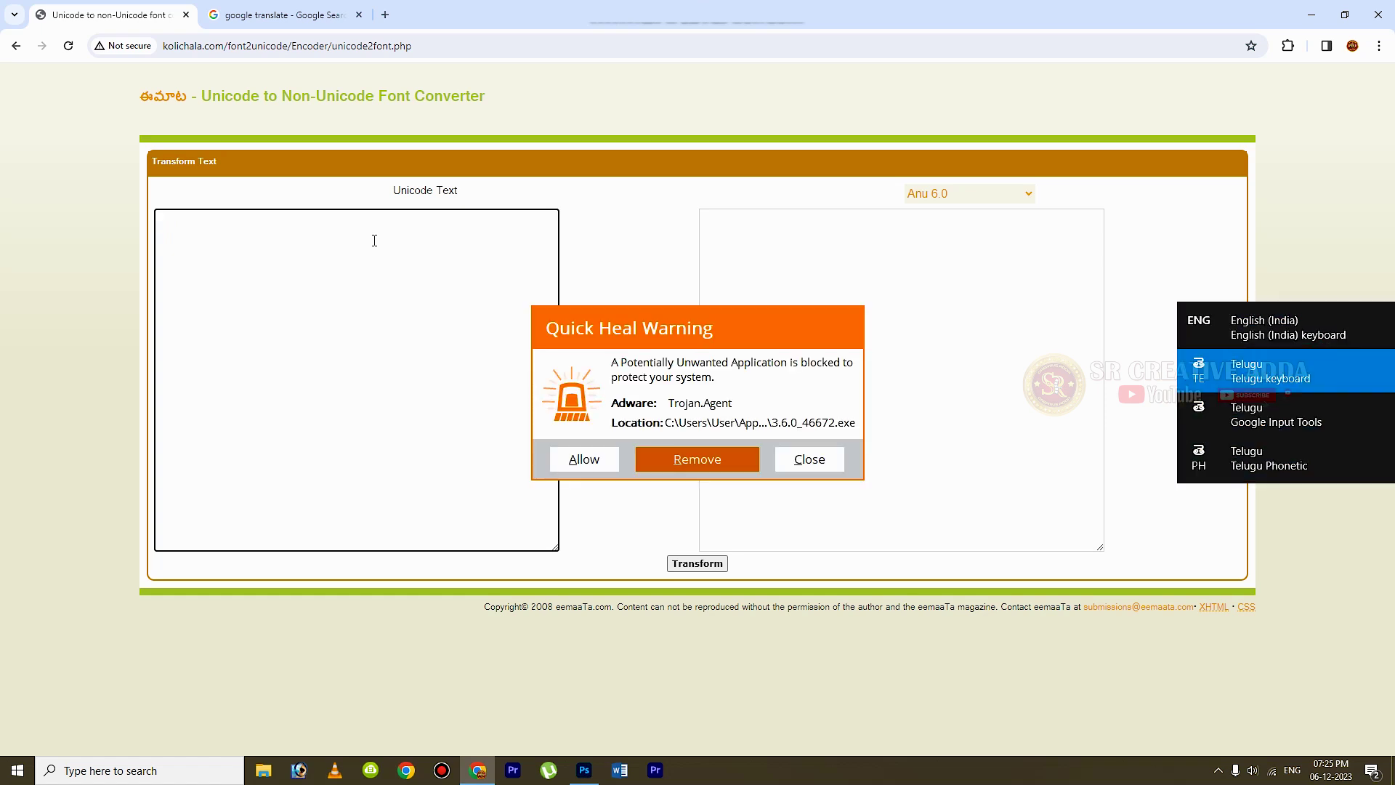
key("super+space")
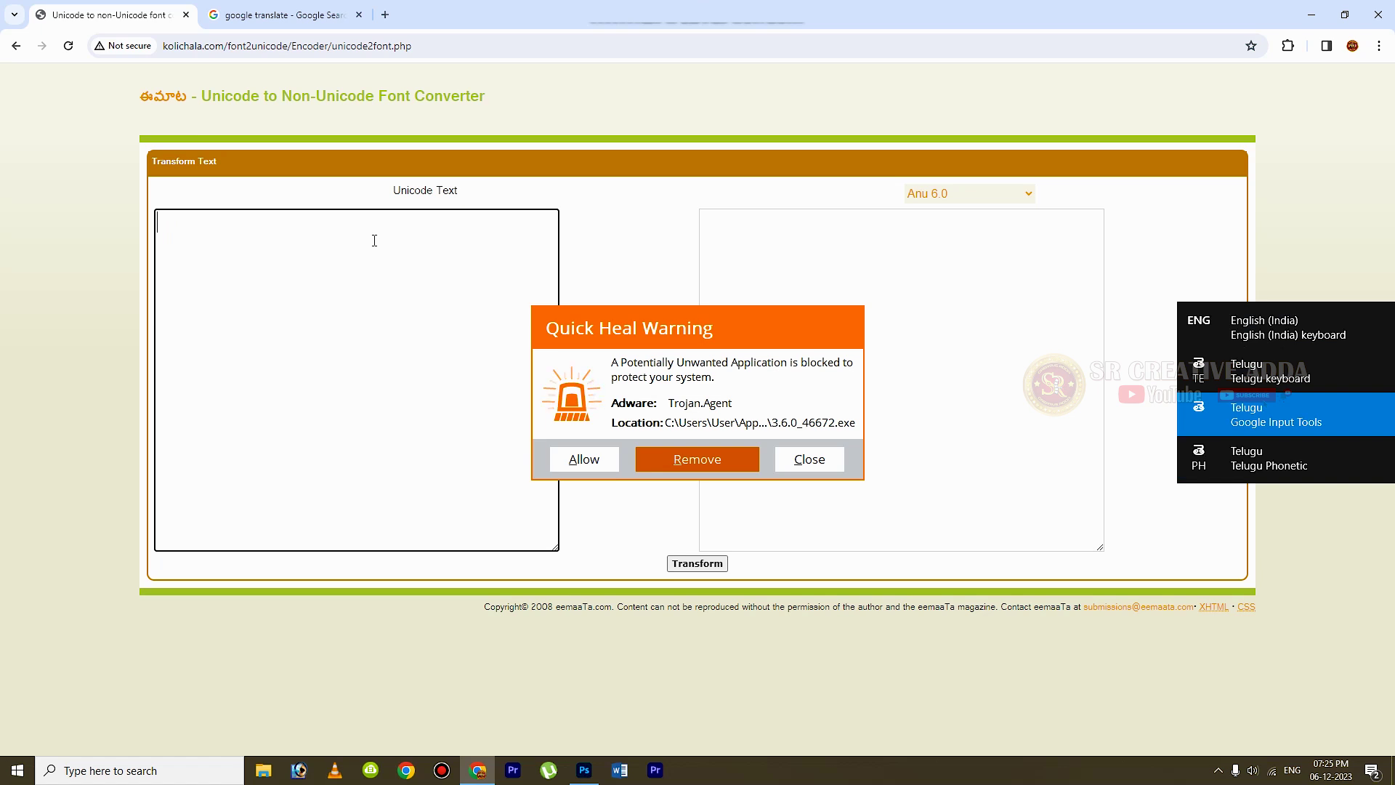
left_click(814, 468)
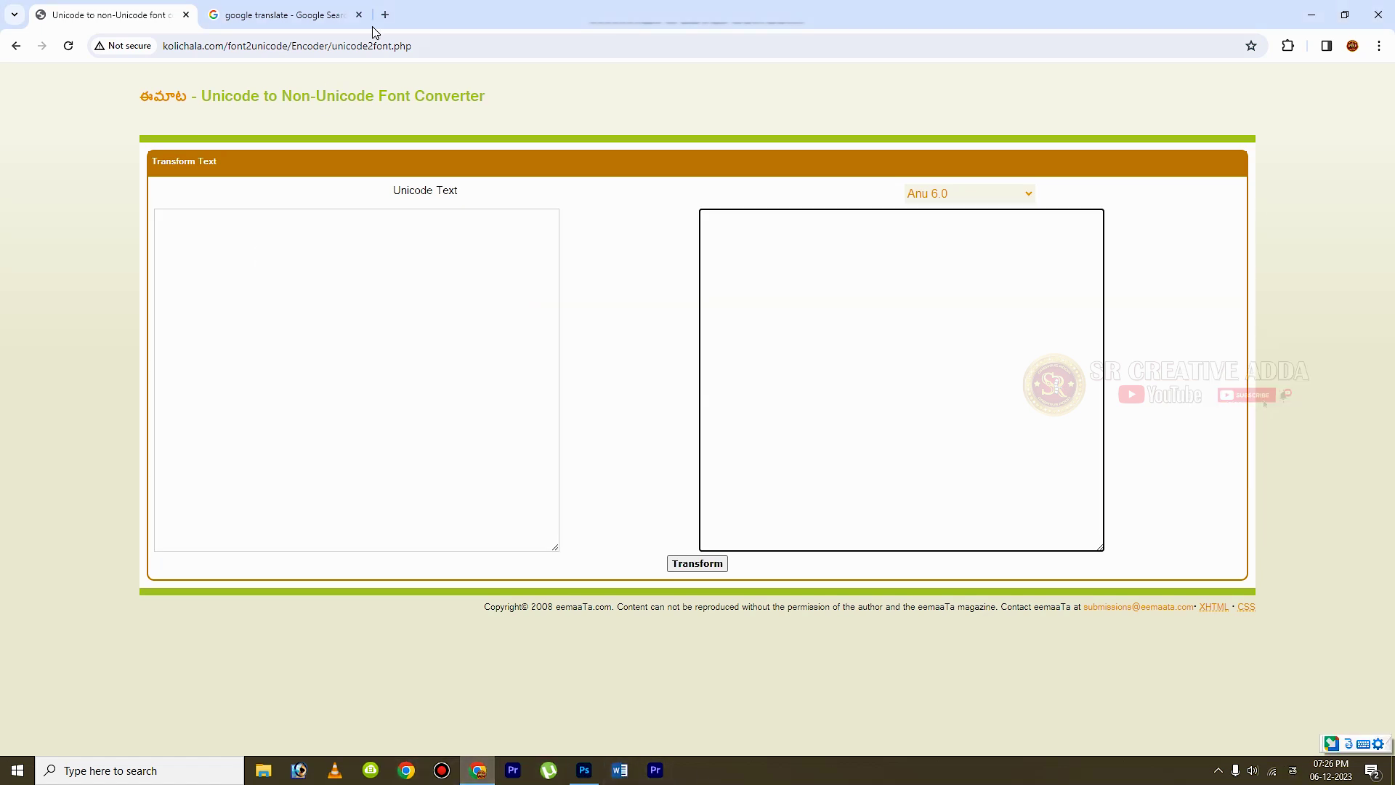
- Search for Google Input Tools Telugu and open its try-it page
type("google ఇన్పుట్ls")
key("space")
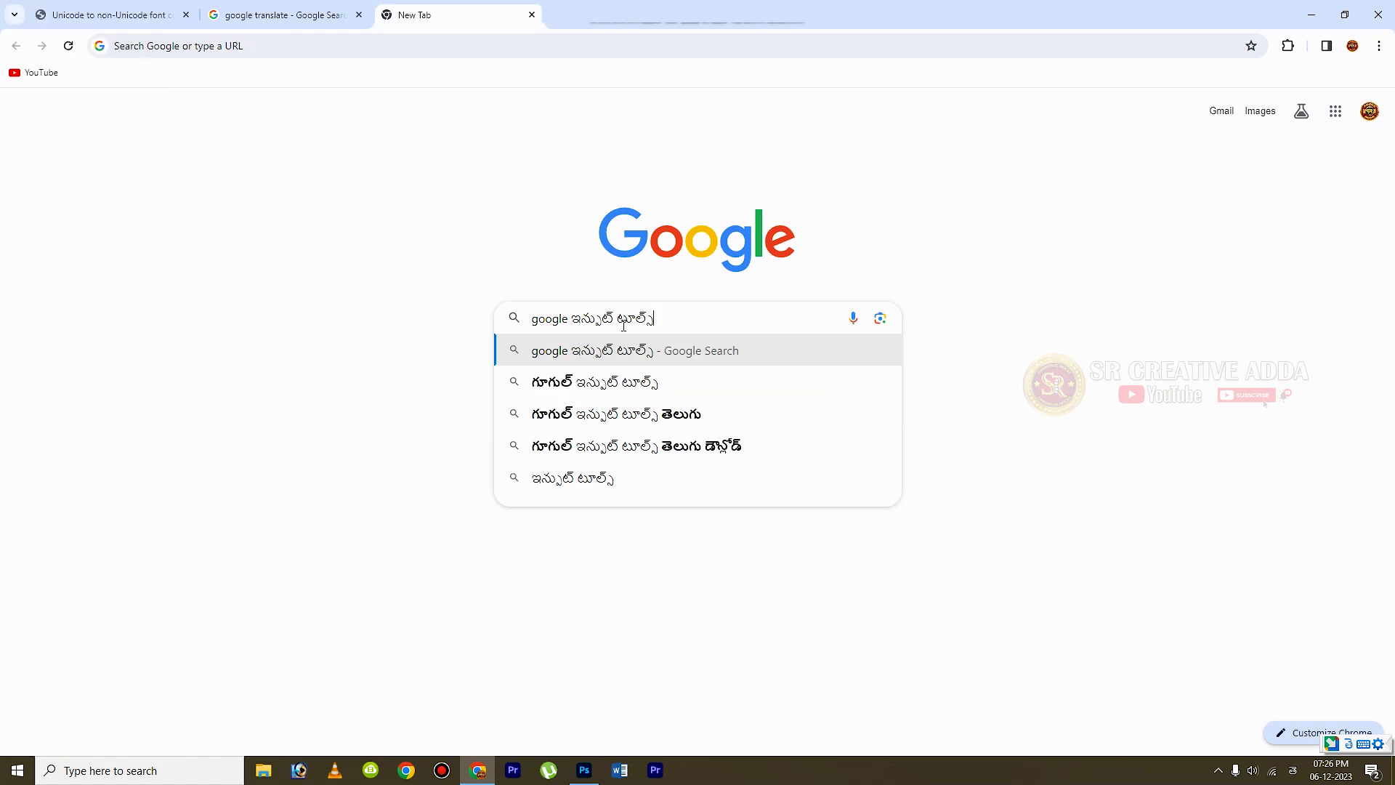
left_click(710, 412)
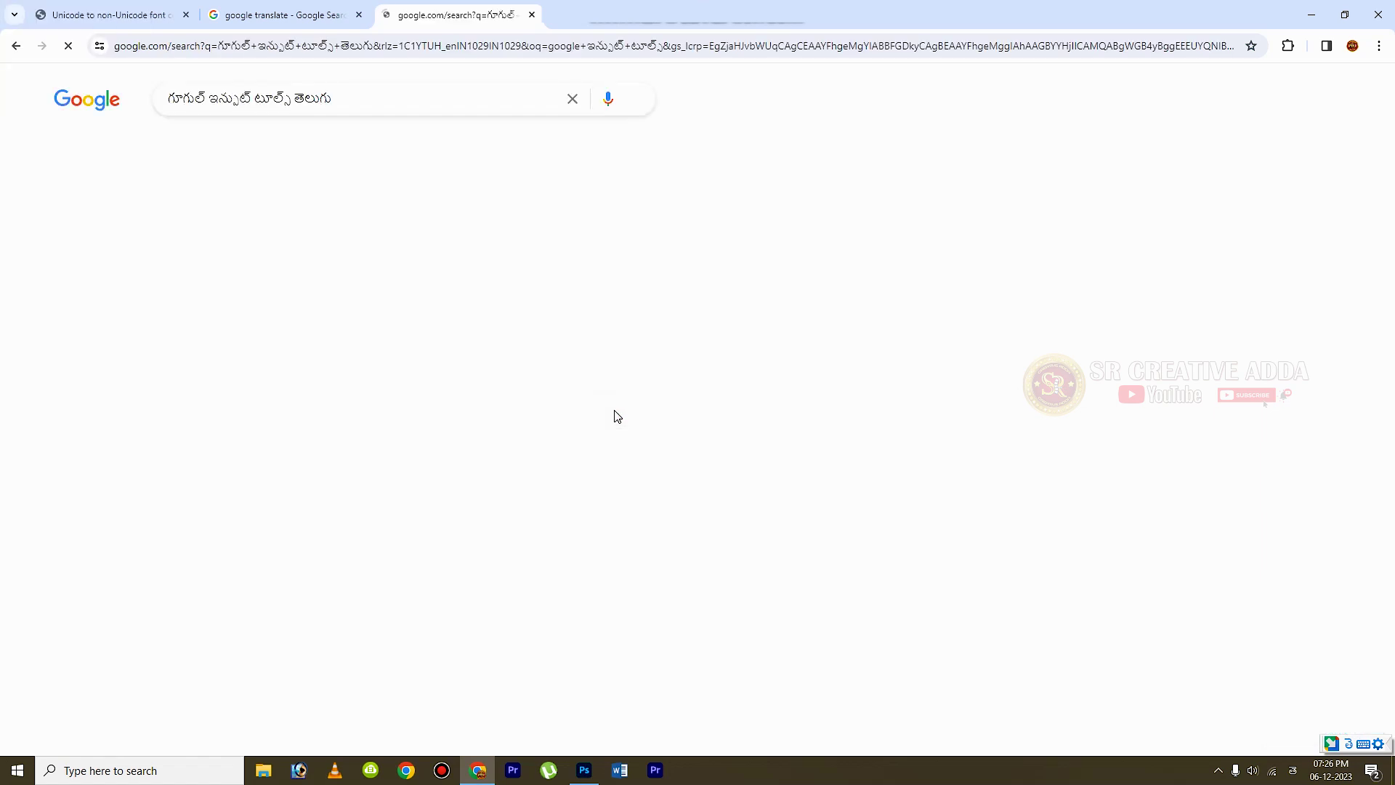
left_click(356, 239)
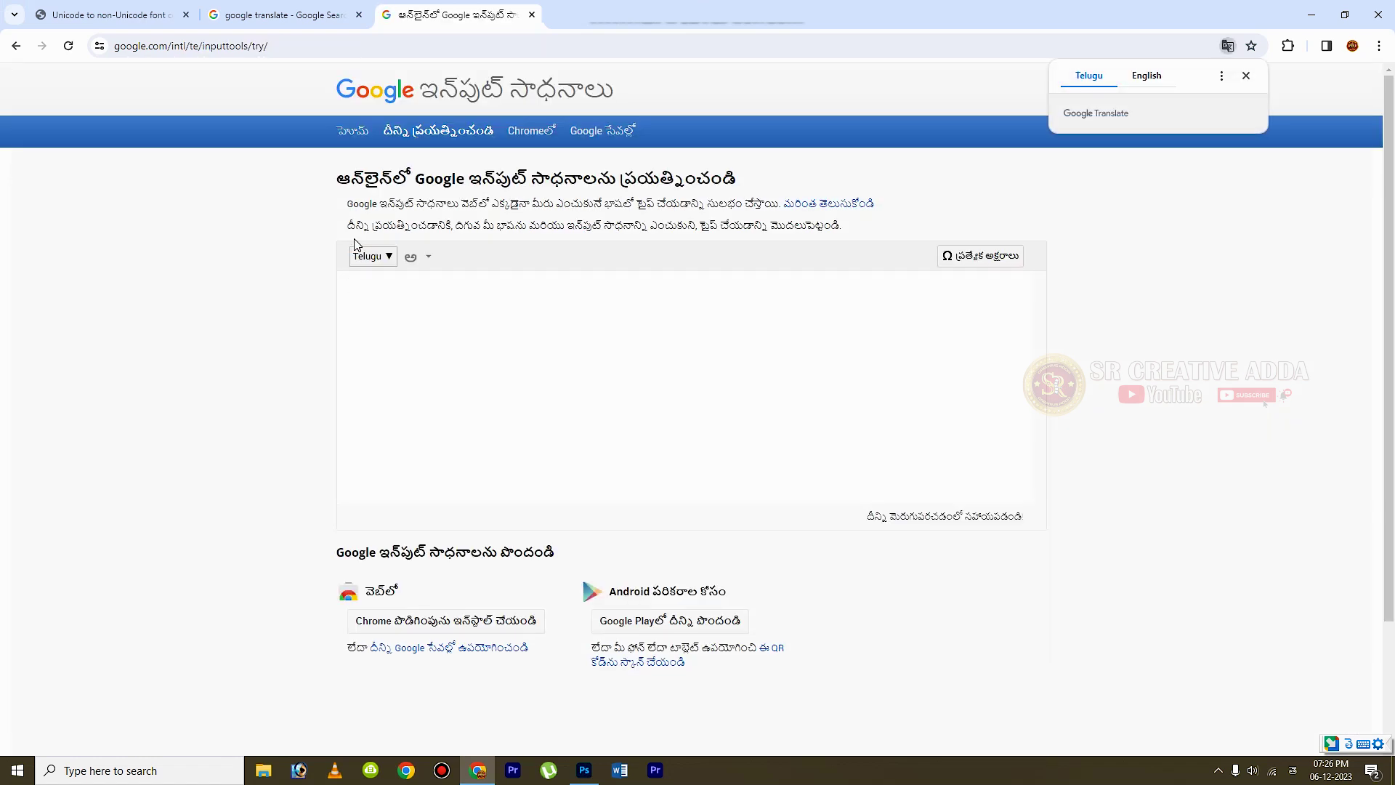
- Clear a stray transliteration in the try box and switch system input back to English
left_click(421, 300)
type("anda")
key("BackSpace")
key("BackSpace")
key("BackSpace")
key("BackSpace")
key("BackSpace")
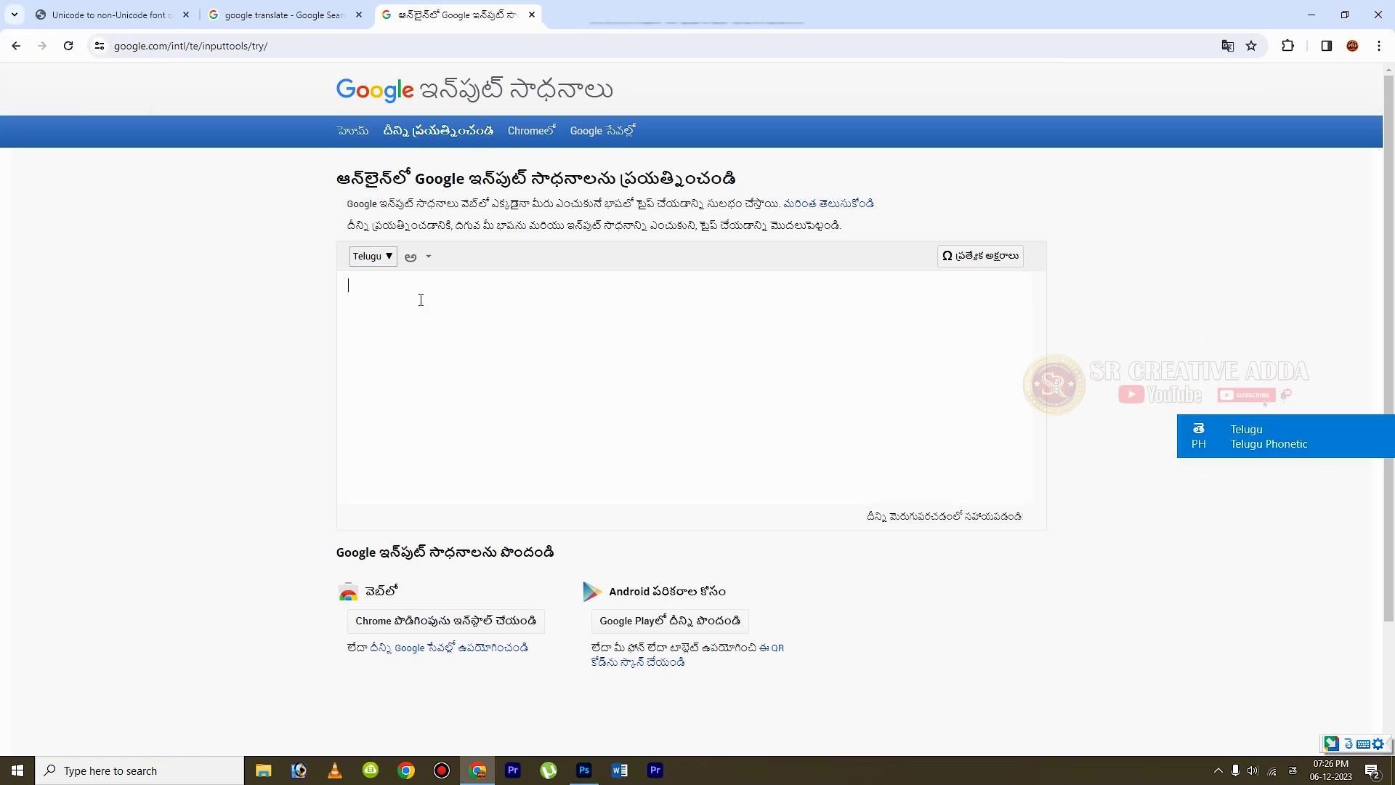
key("super+space")
key("super+space")
- Type అందరు బాగుండాలి అందులో నేనుండాలి, correct the last word, and select the whole line
type("andarul bagundali andulo nenunadali")
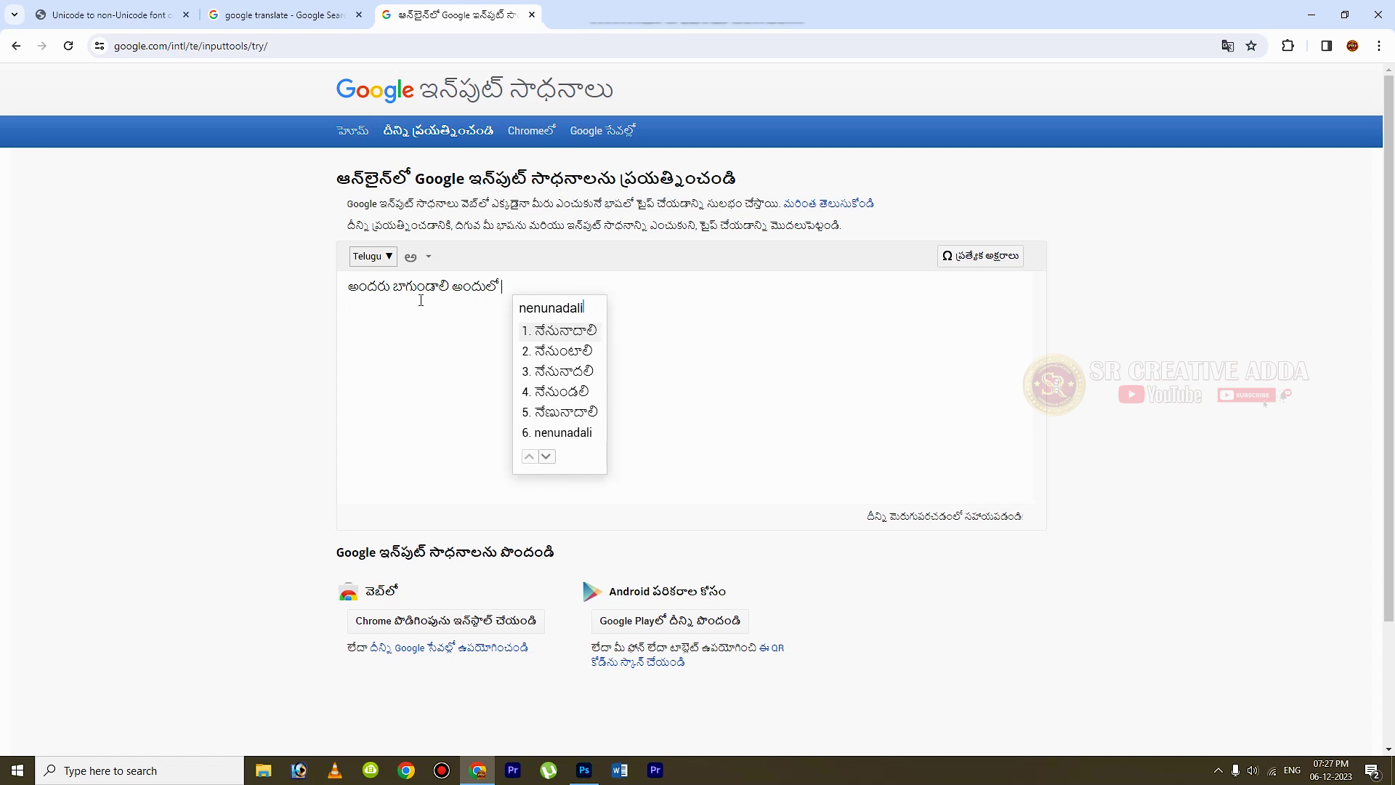
key("BackSpace")
key("BackSpace")
key("BackSpace")
key("BackSpace")
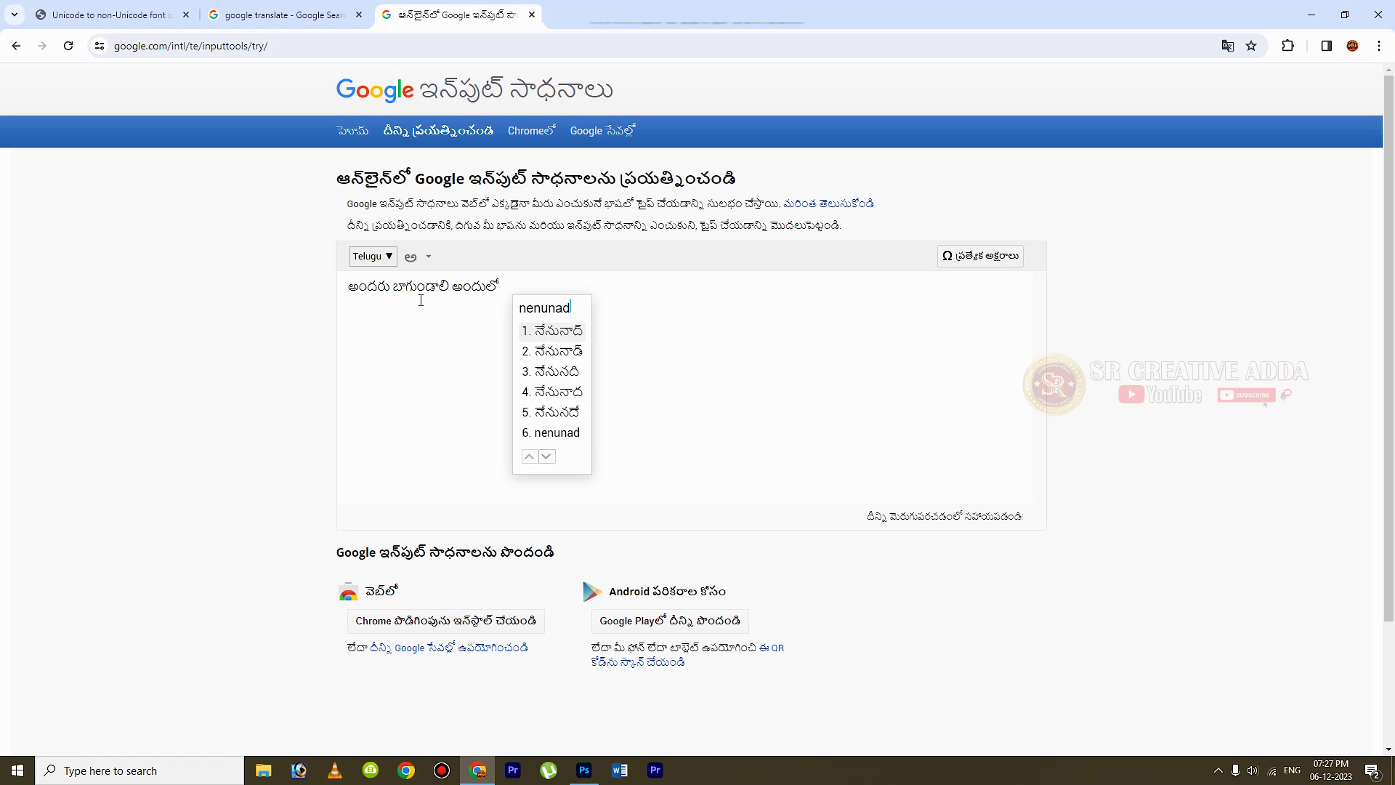
key("BackSpace")
type("dali")
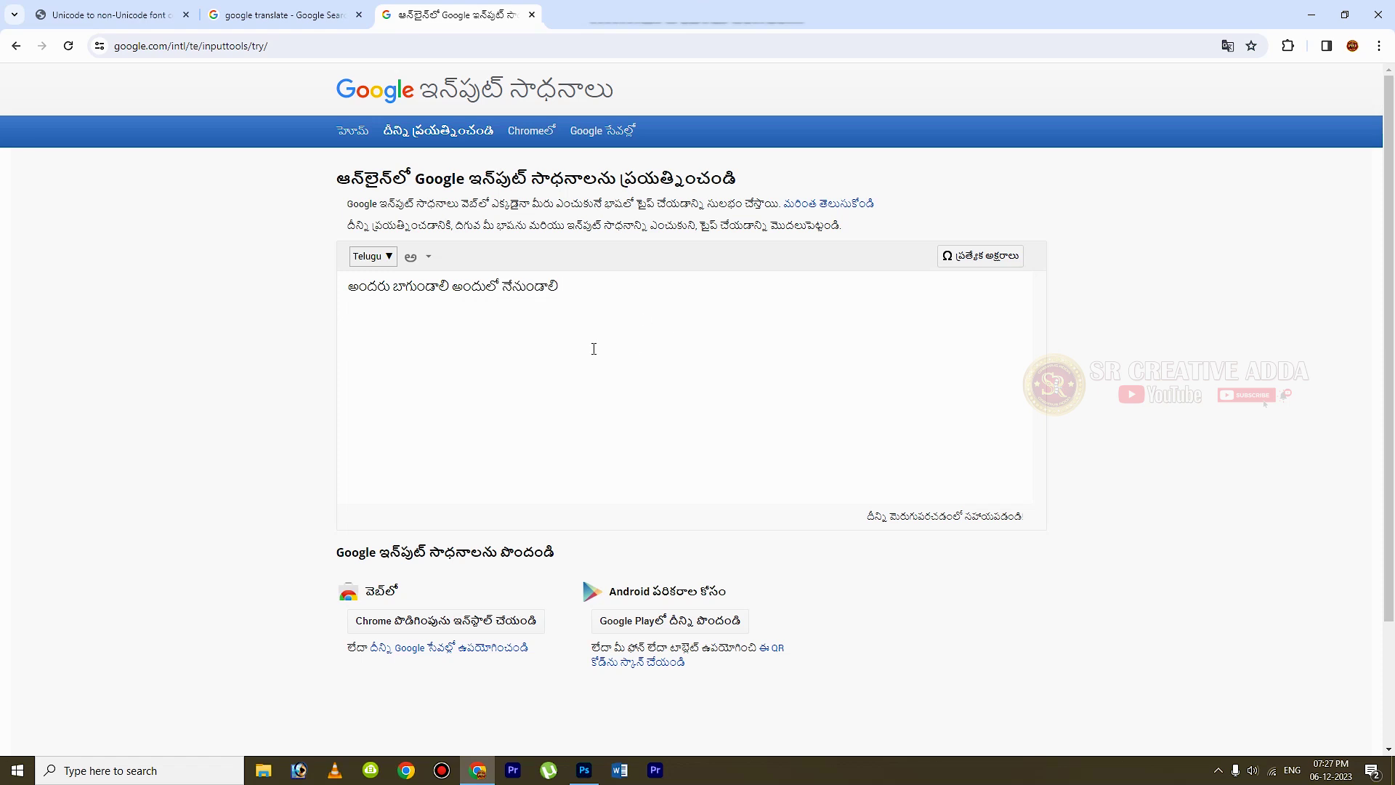
key("ctrl+a")
key("ctrl+c")
left_click(123, 13)
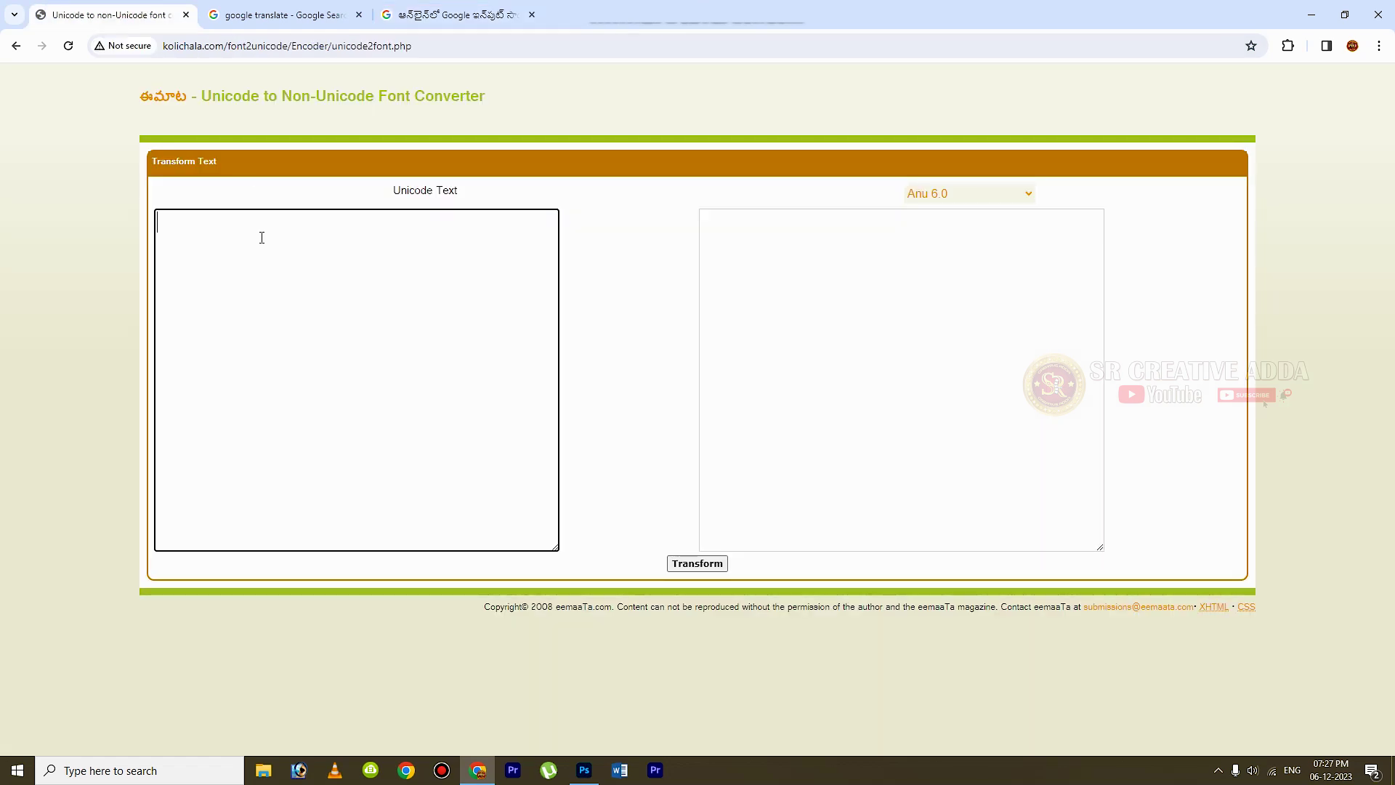
- Paste the Telugu line, convert it to Anu 7.0, and select the converted output
key("ctrl+v")
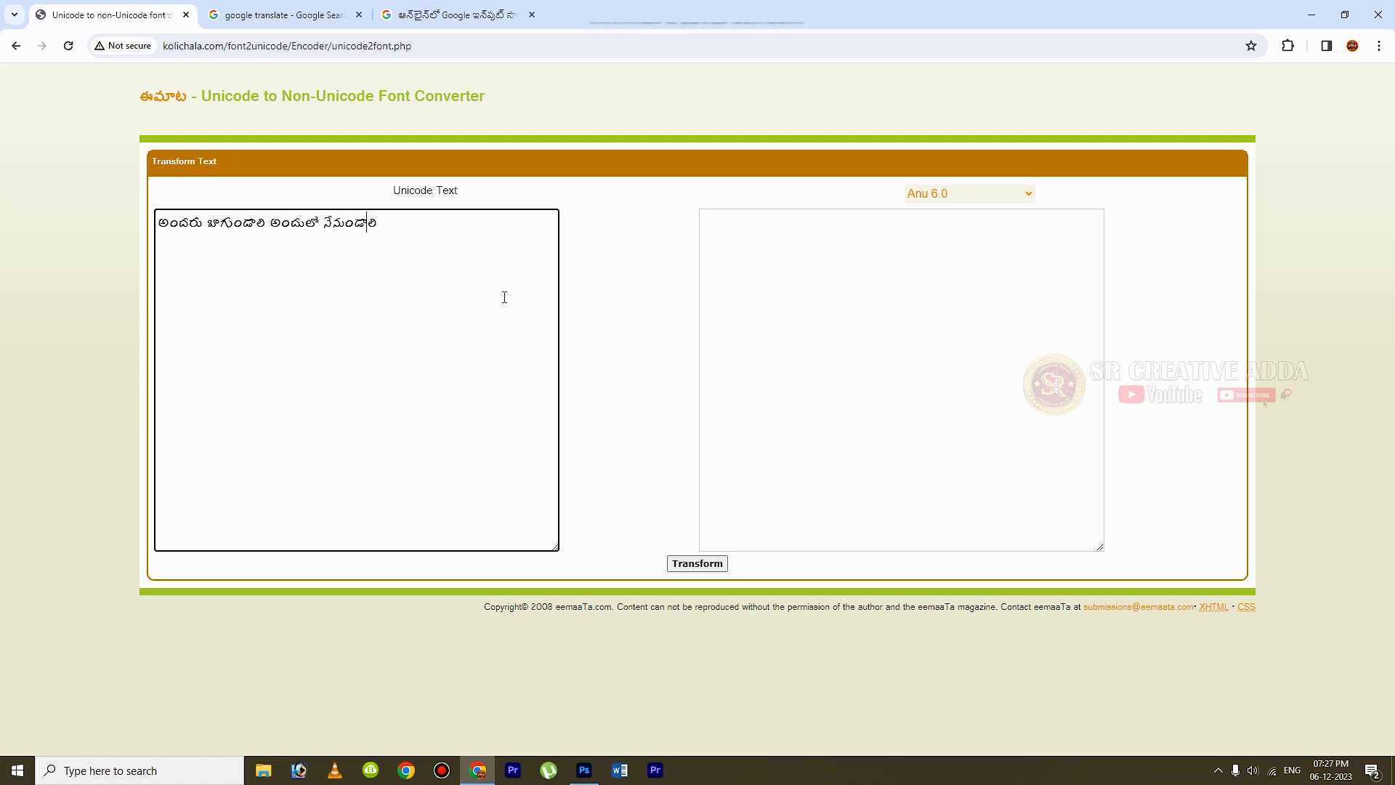
left_click(1000, 197)
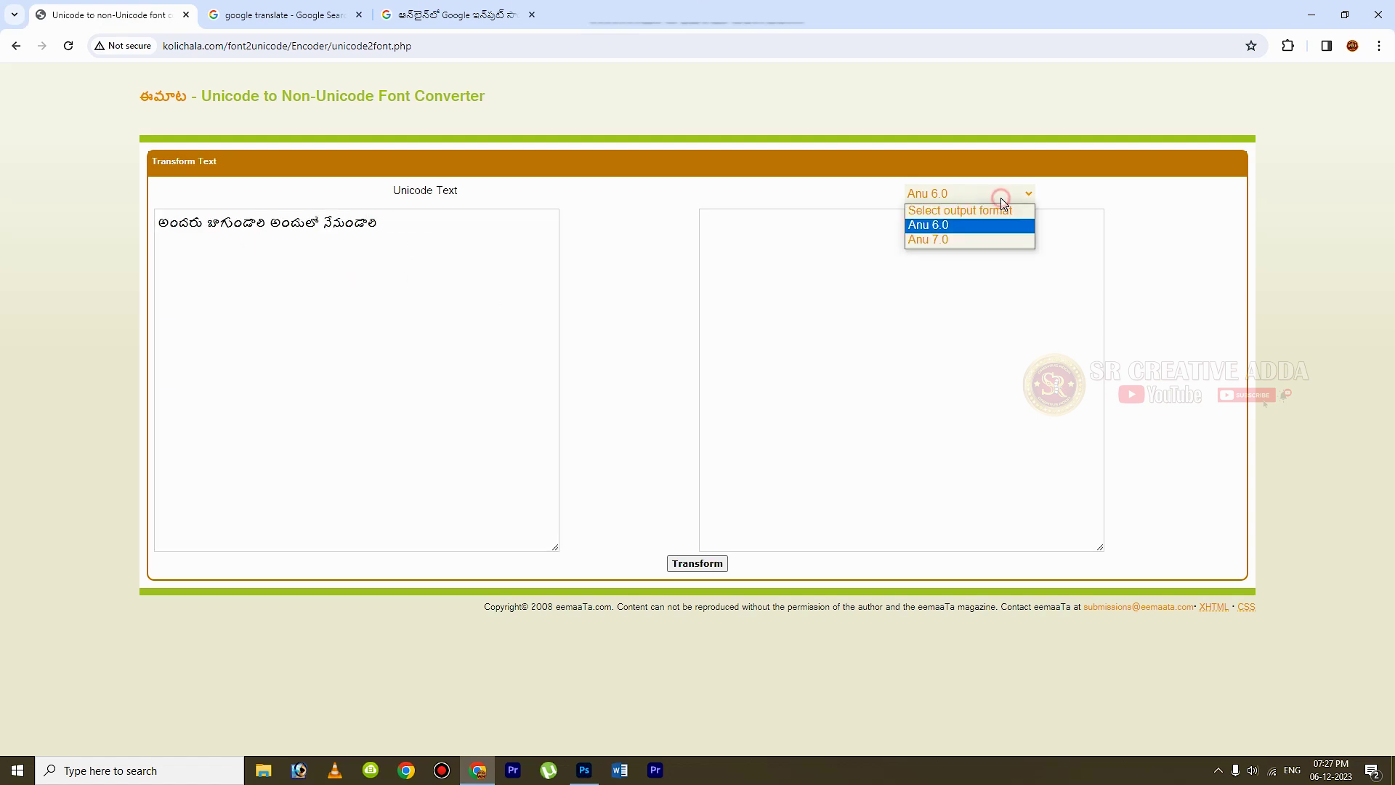
left_click(937, 239)
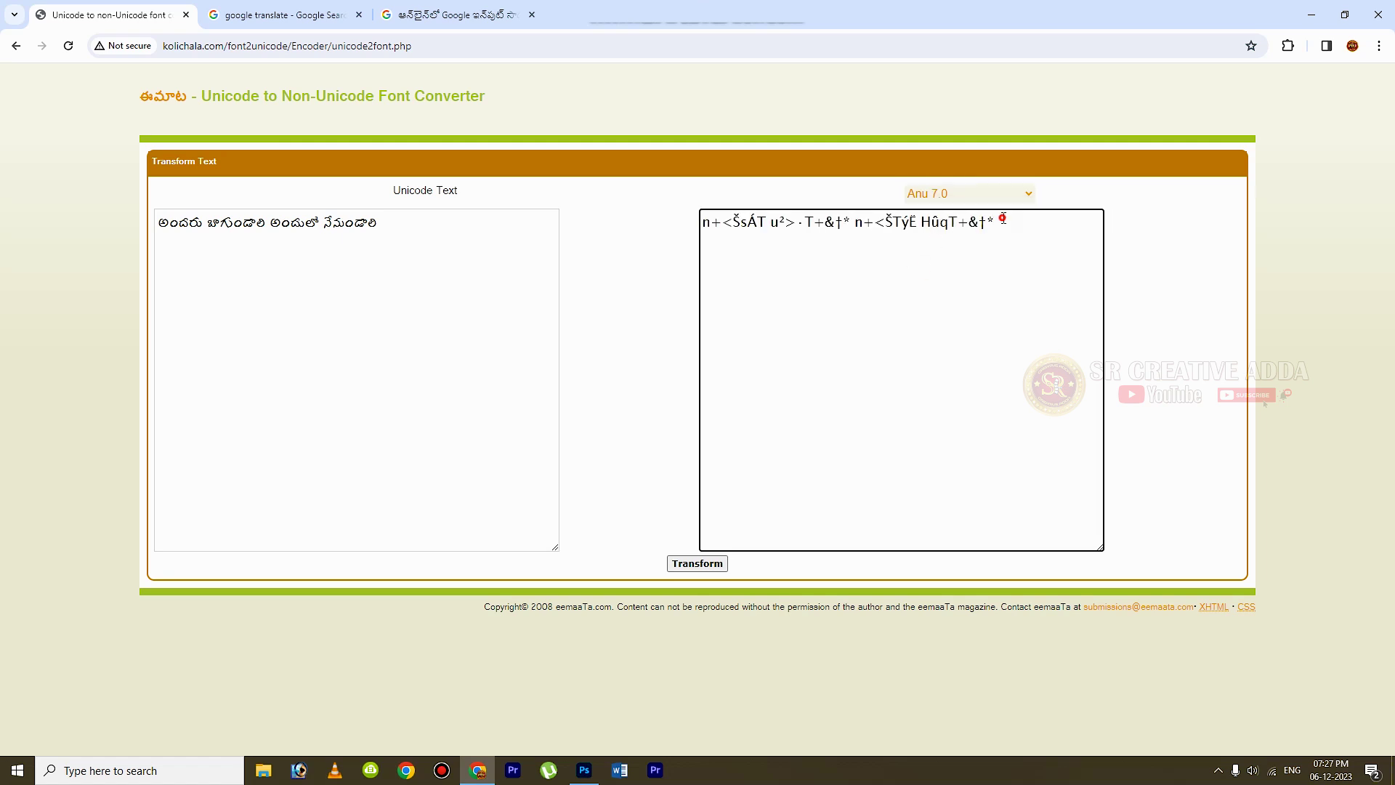
left_click_drag(992, 223, 667, 227)
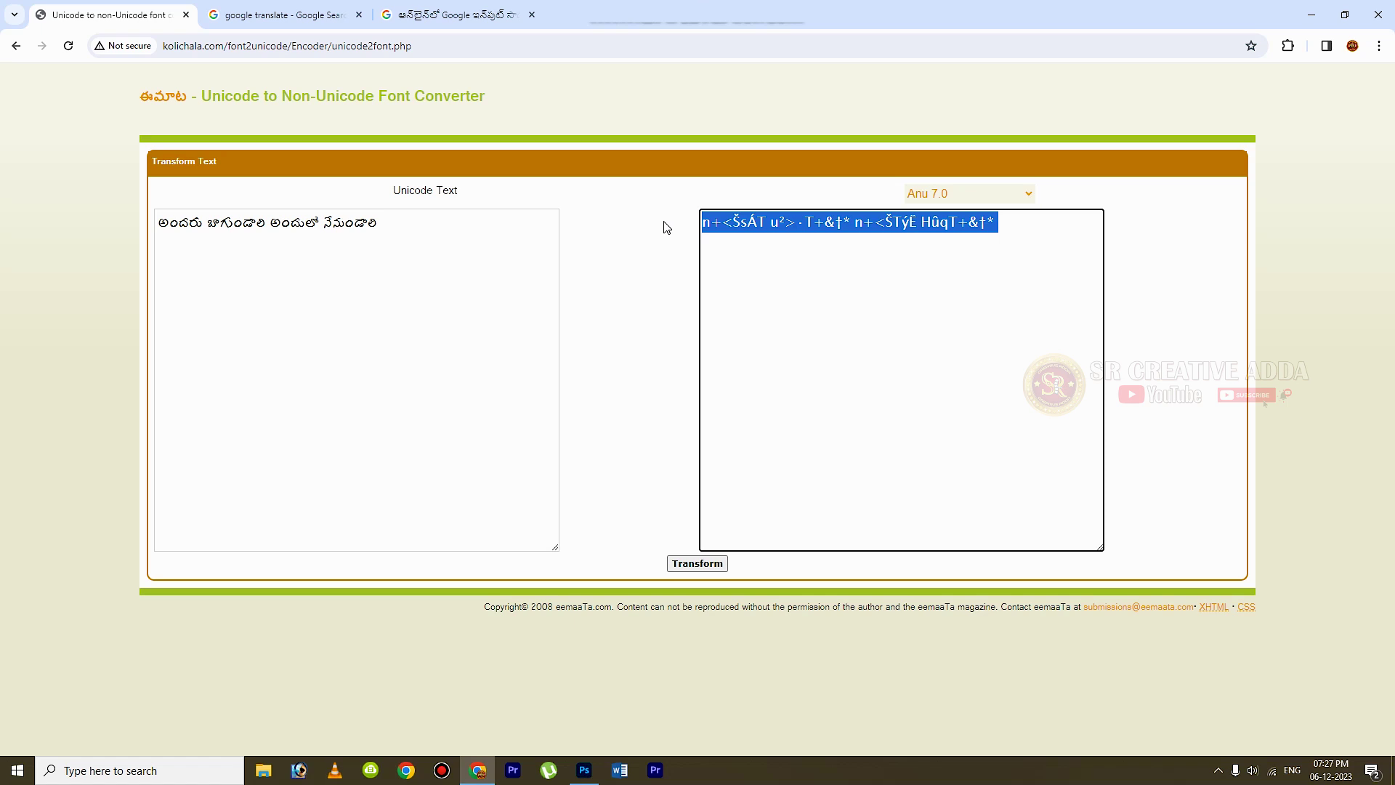
left_click(620, 771)
left_click(937, 241)
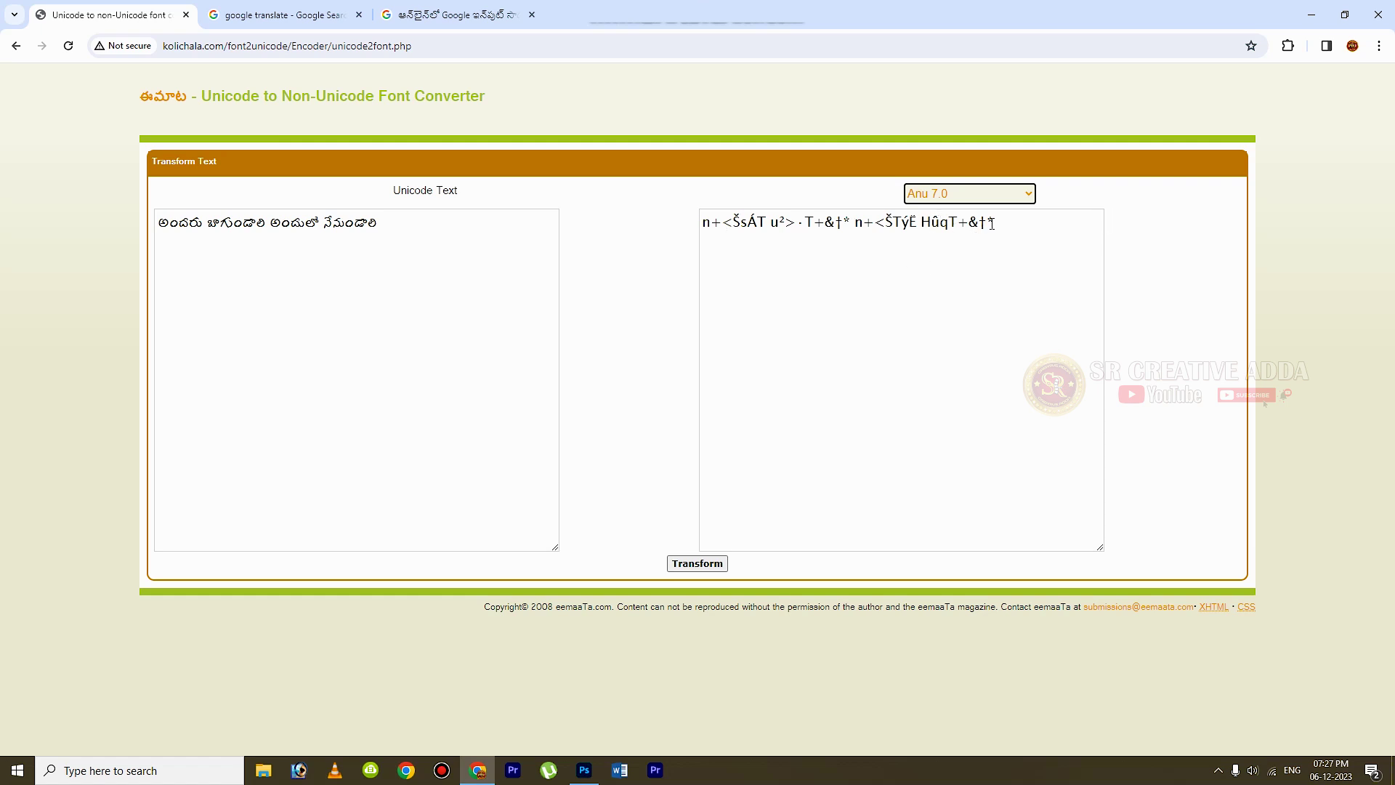
left_click_drag(1004, 218, 666, 228)
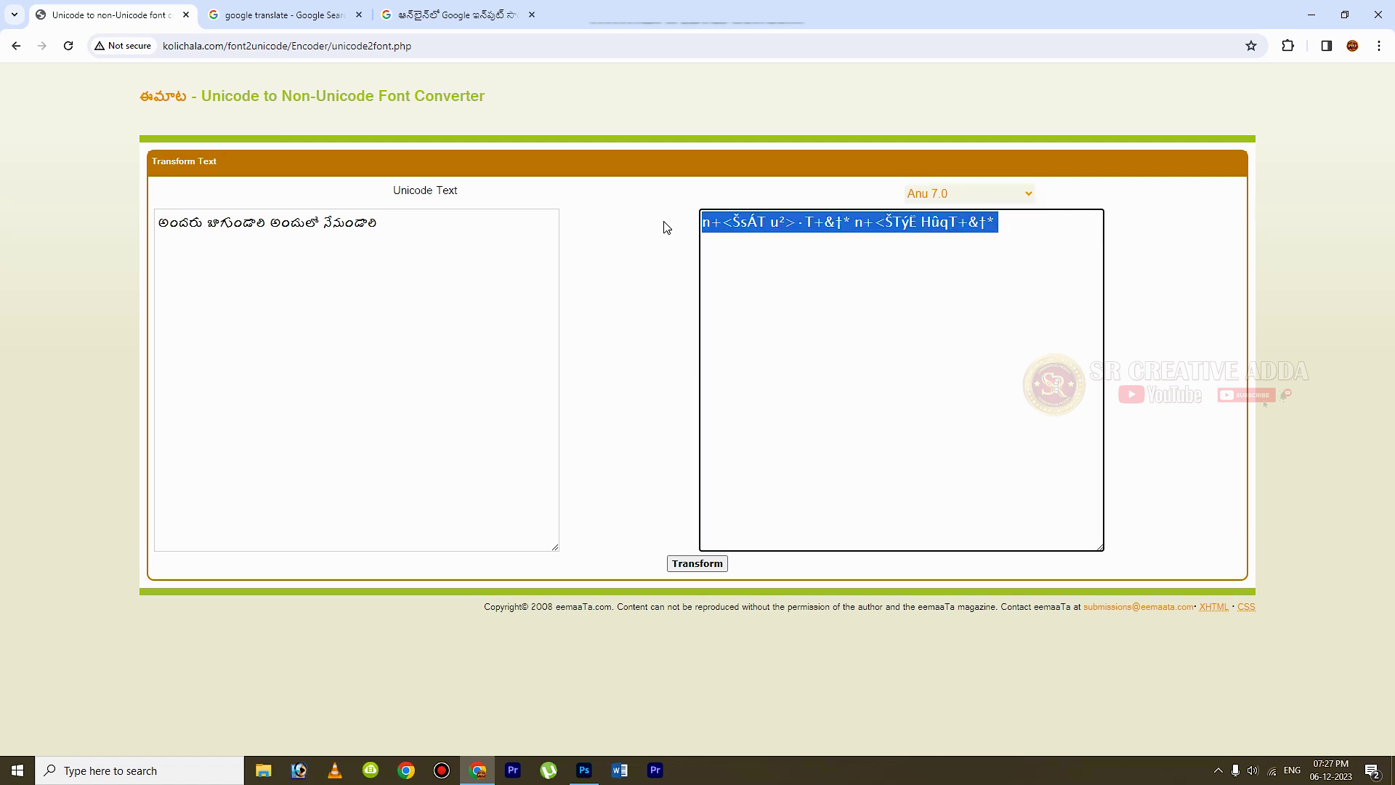
- Launch Word and open a blank document
left_click(620, 769)
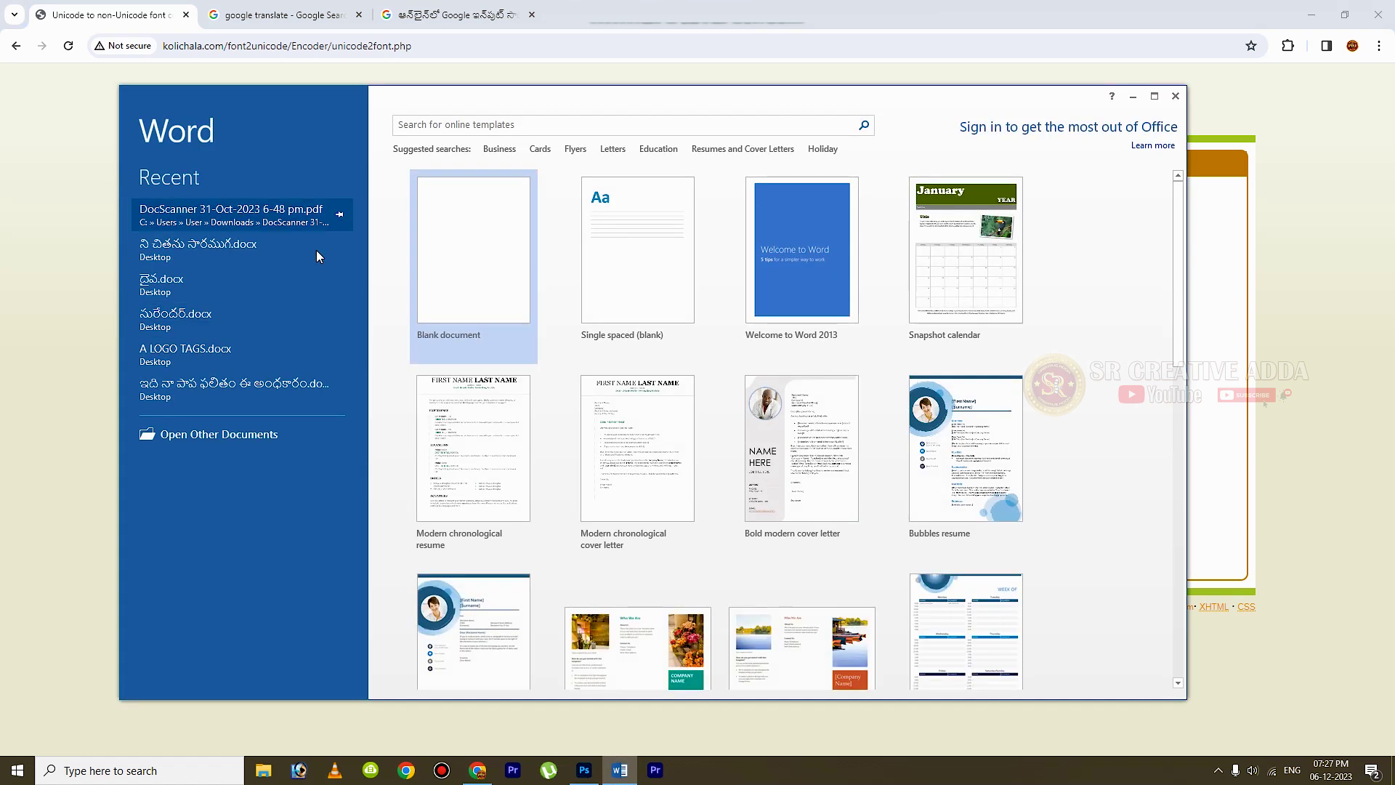
left_click(432, 242)
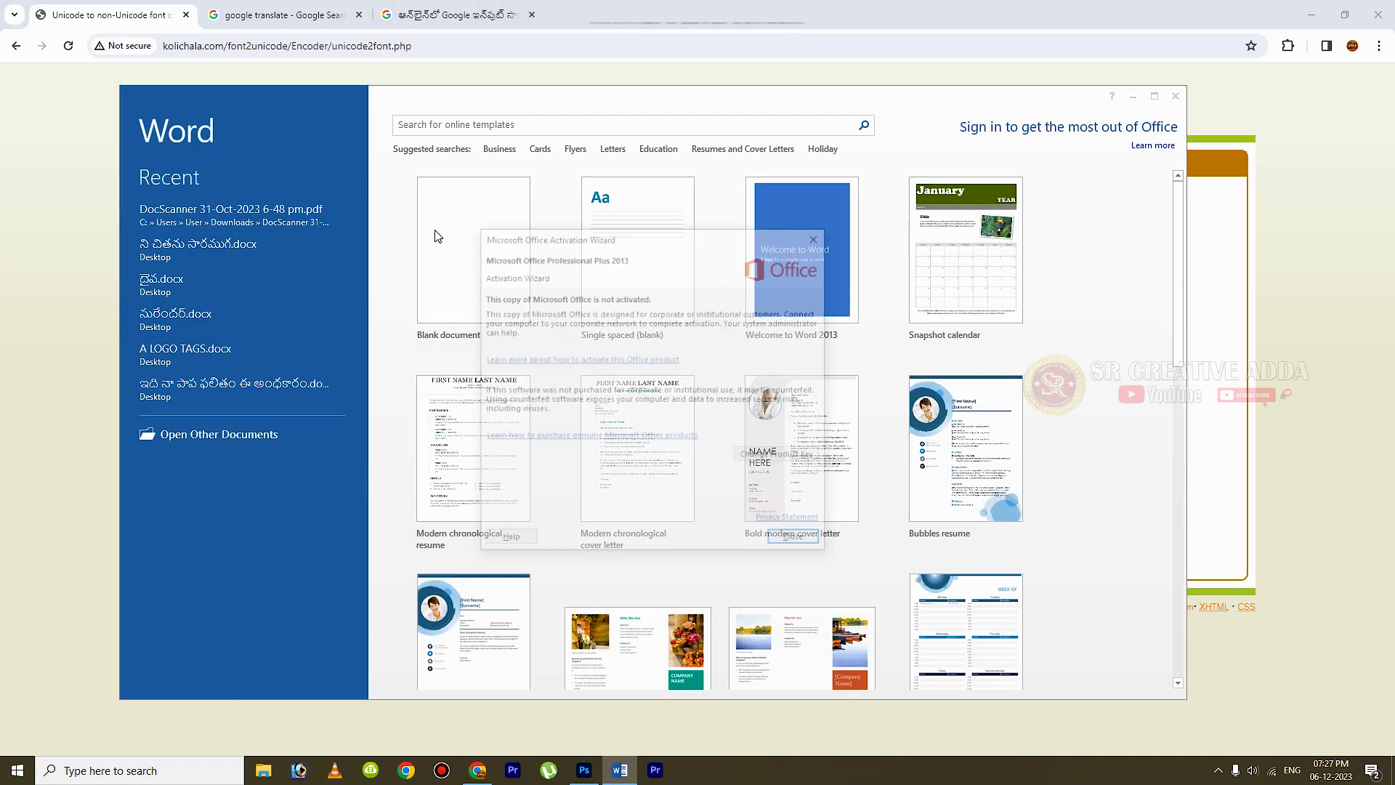
left_click(797, 537)
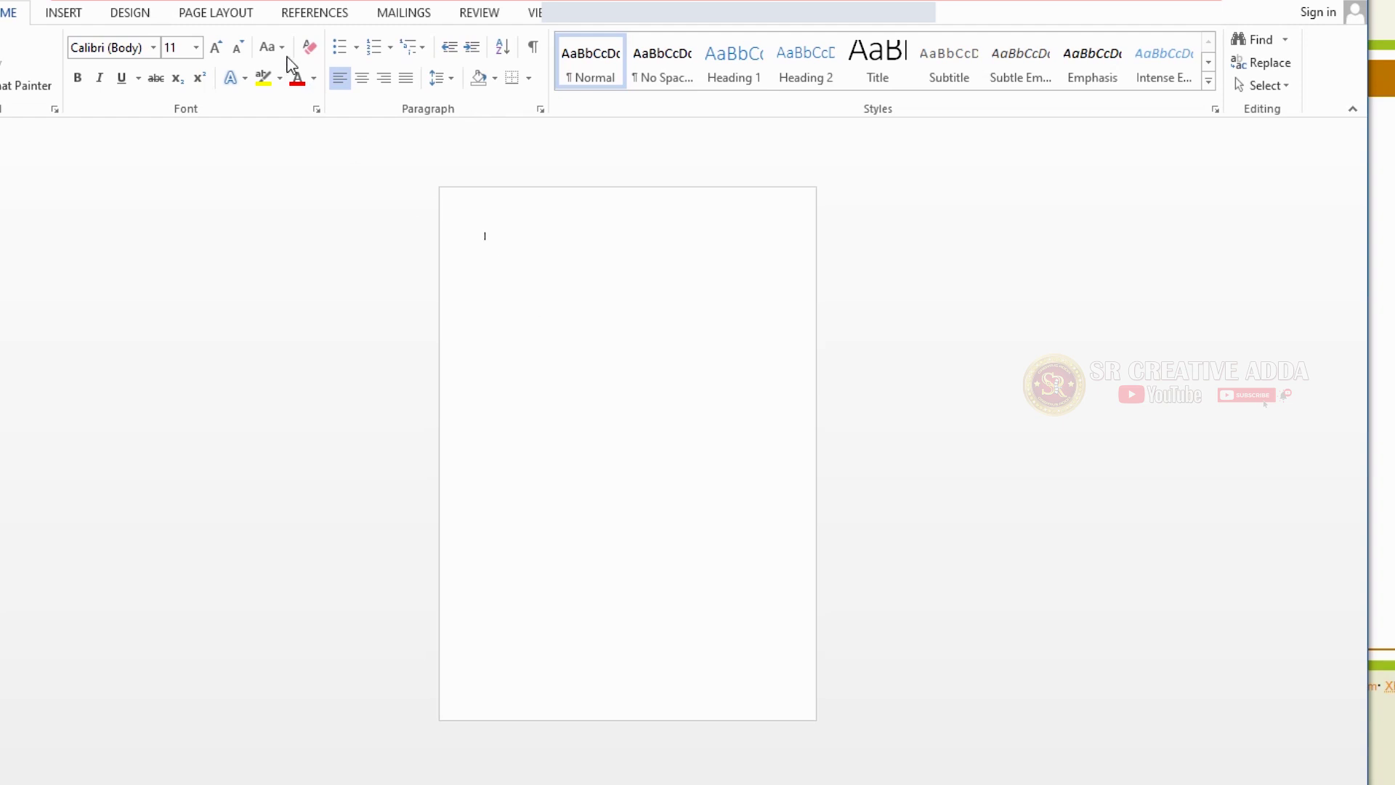
- Set font size 28, paste the converted text, and select all of it
left_click(202, 44)
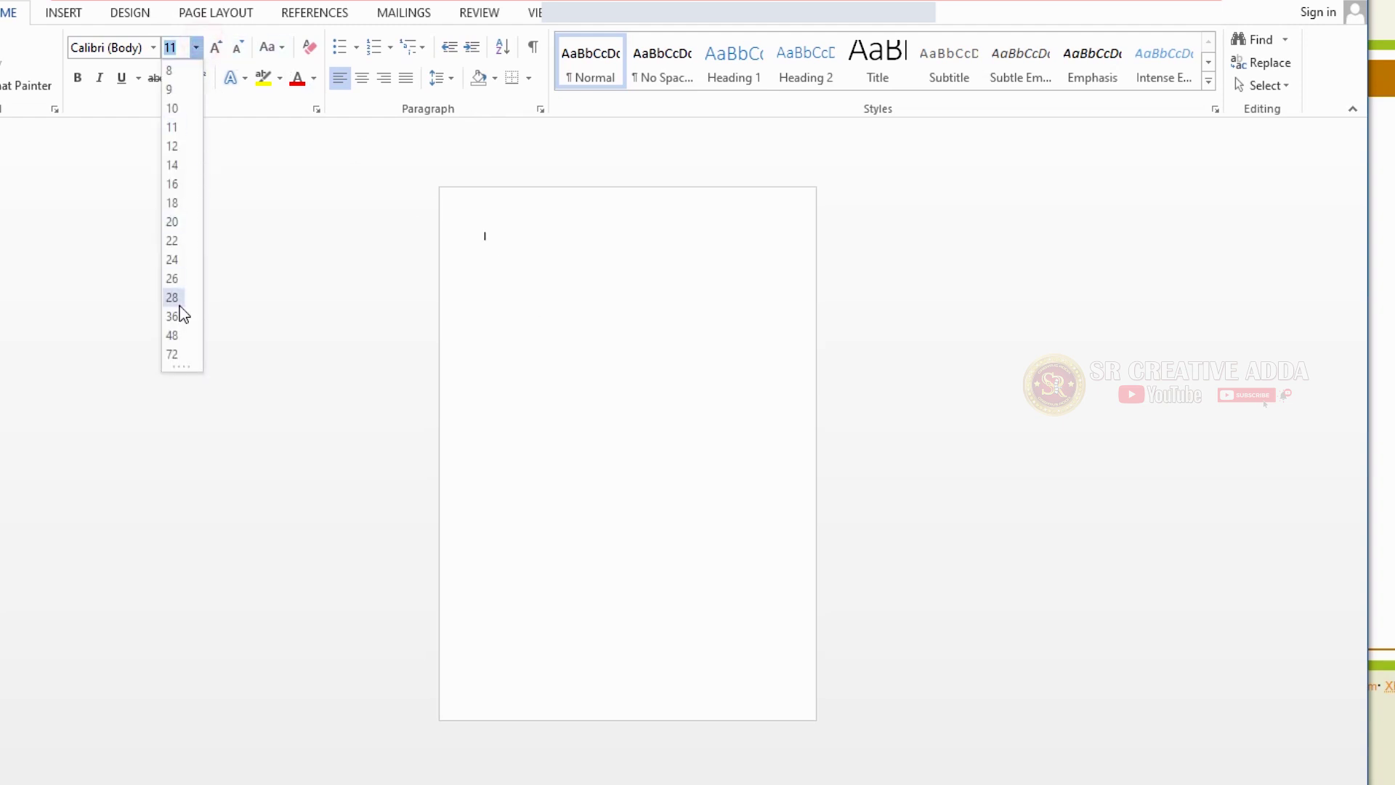
left_click(177, 304)
key("ctrl+v")
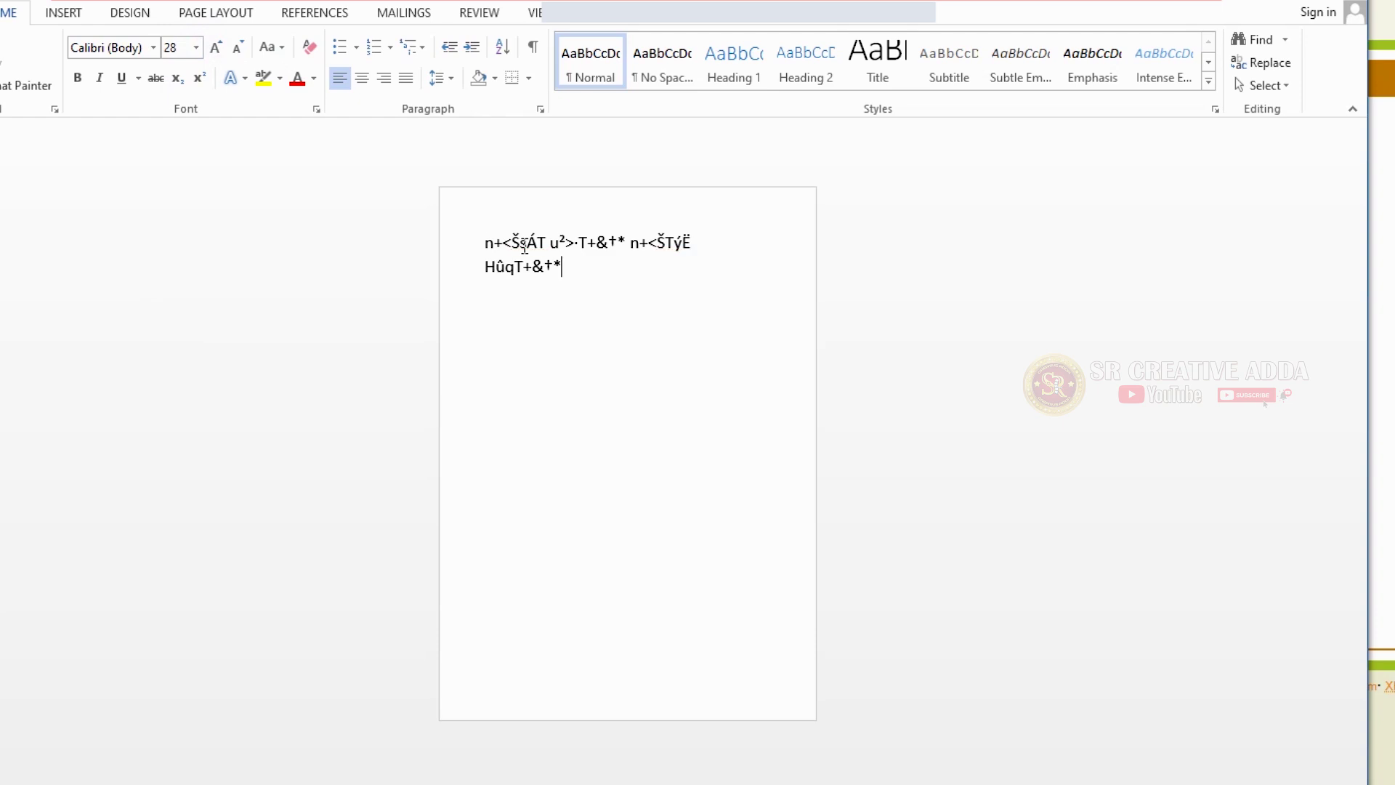
left_click(484, 241)
key("ctrl+a")
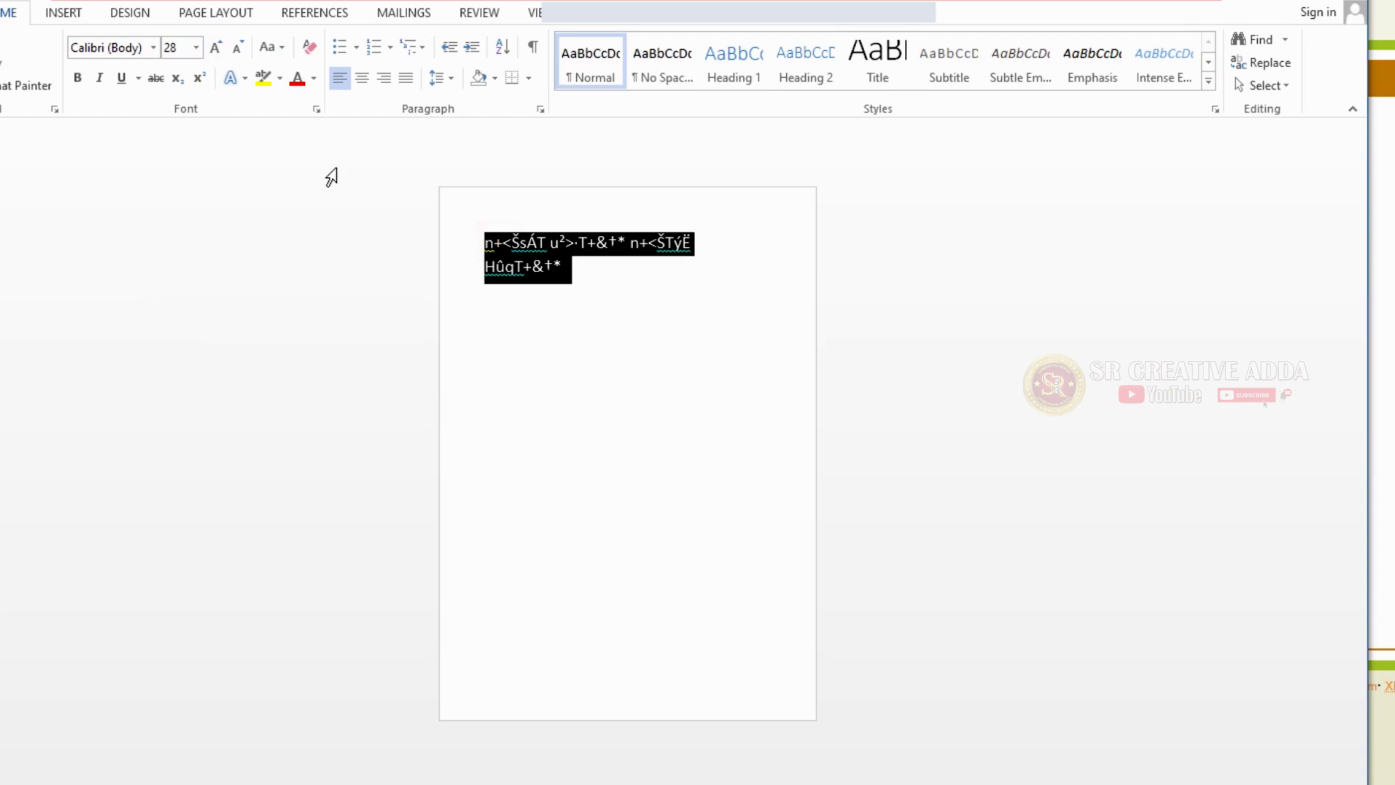
- Render the text as Telugu in Pragathi, after trying Dharani, and copy it
left_click(154, 48)
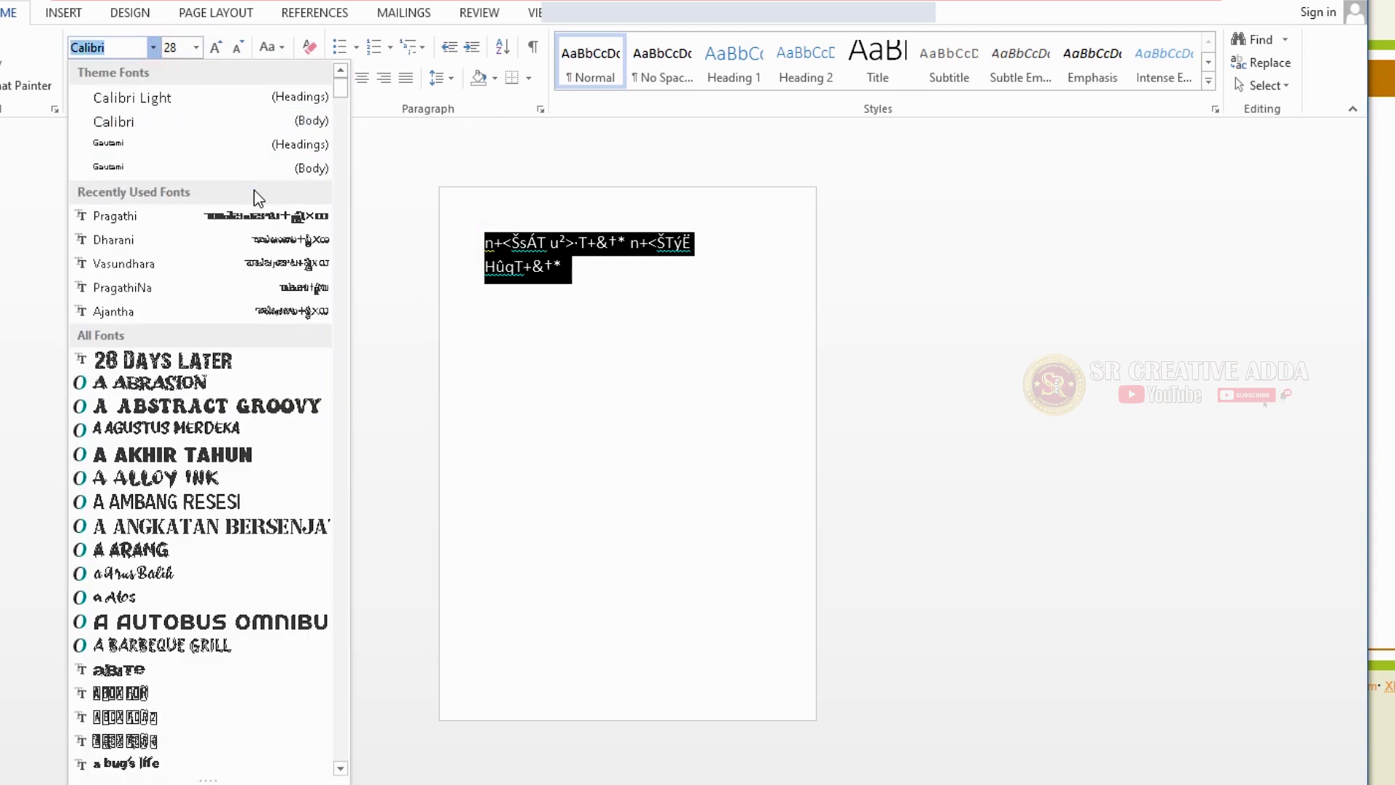
left_click(276, 242)
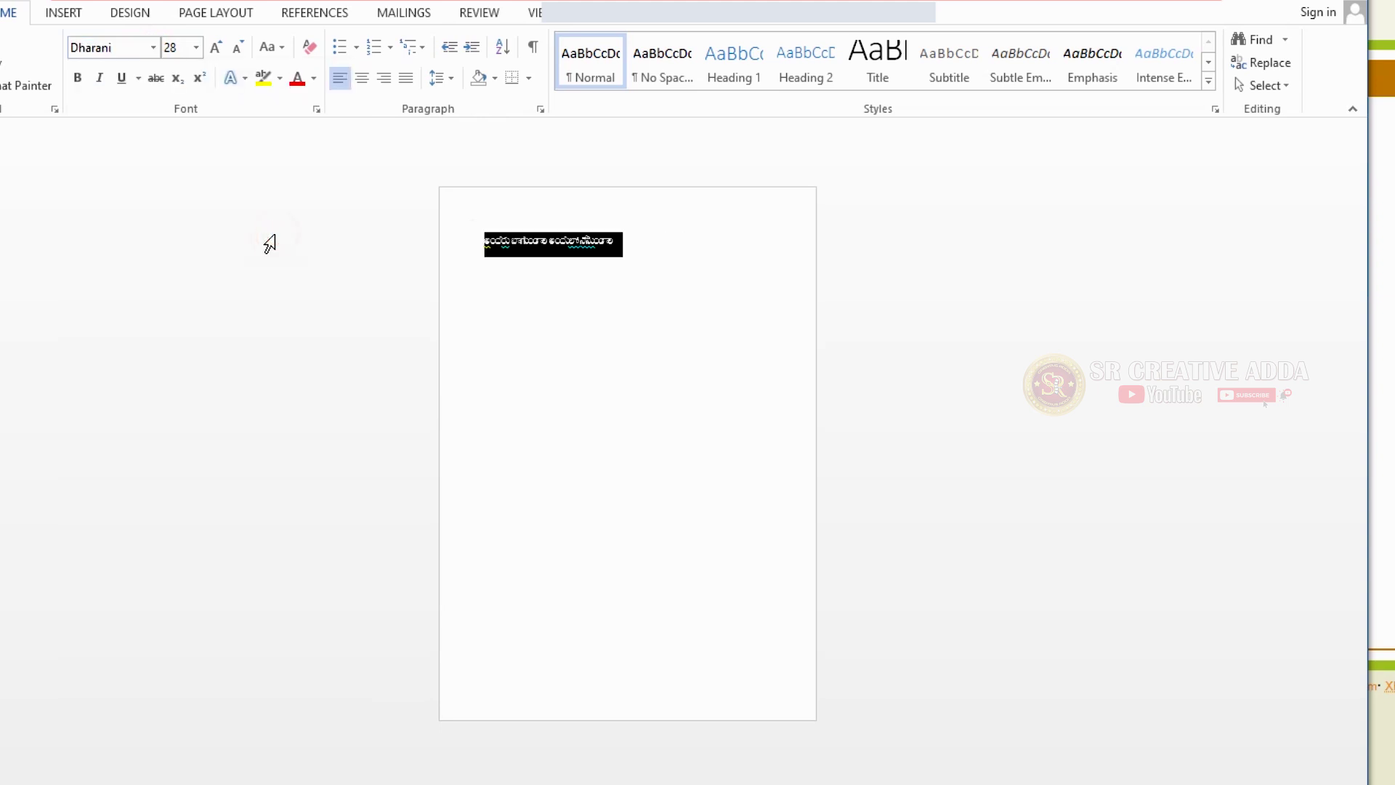
left_click(155, 48)
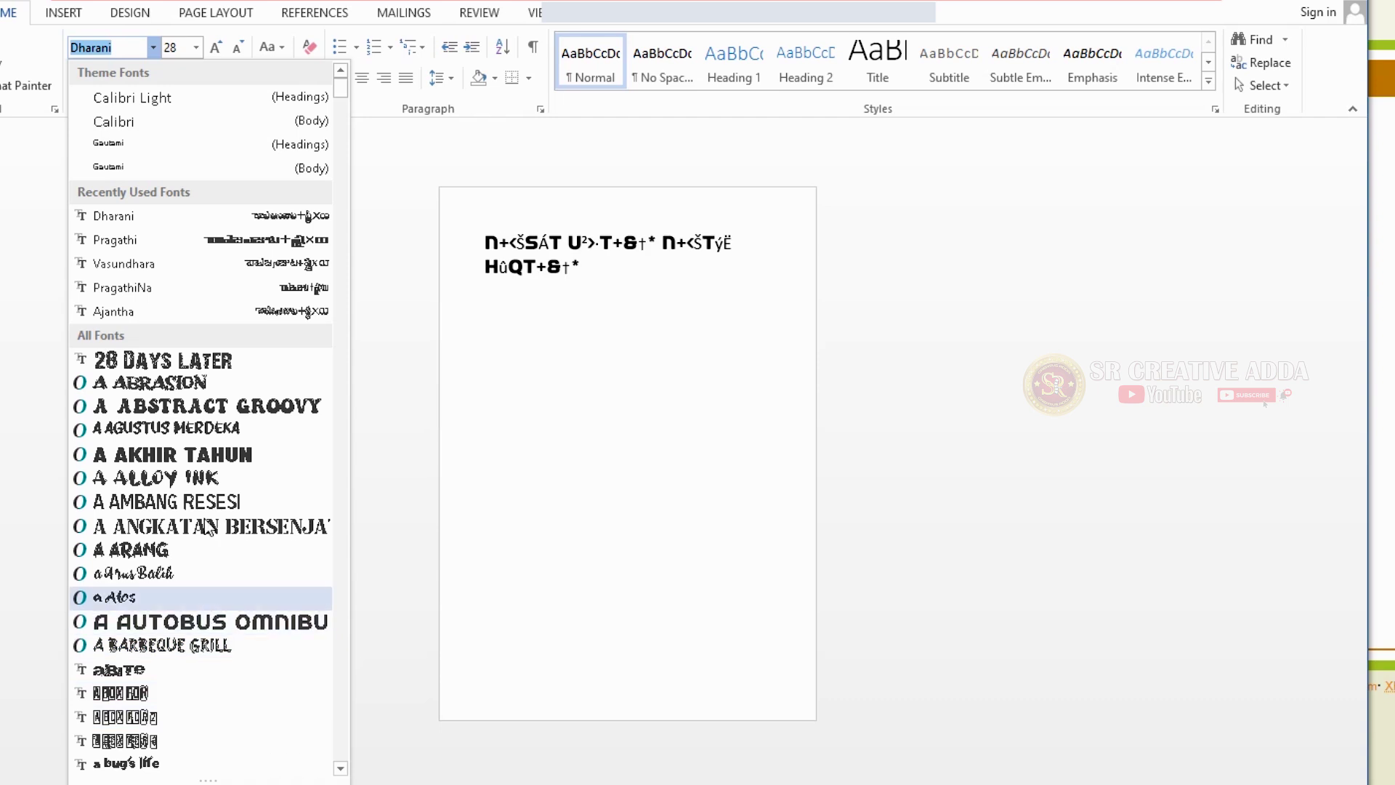
left_click(282, 243)
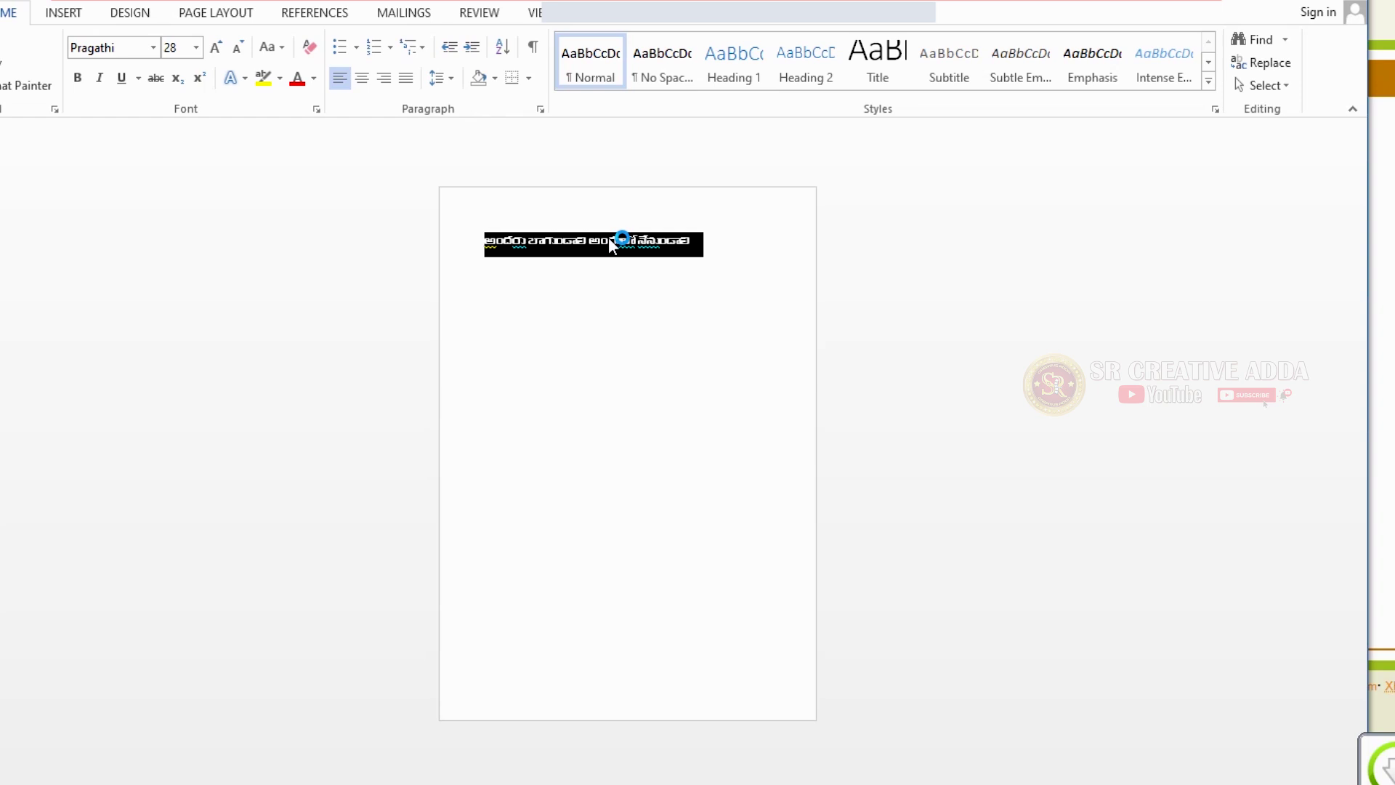
key("ctrl+equal")
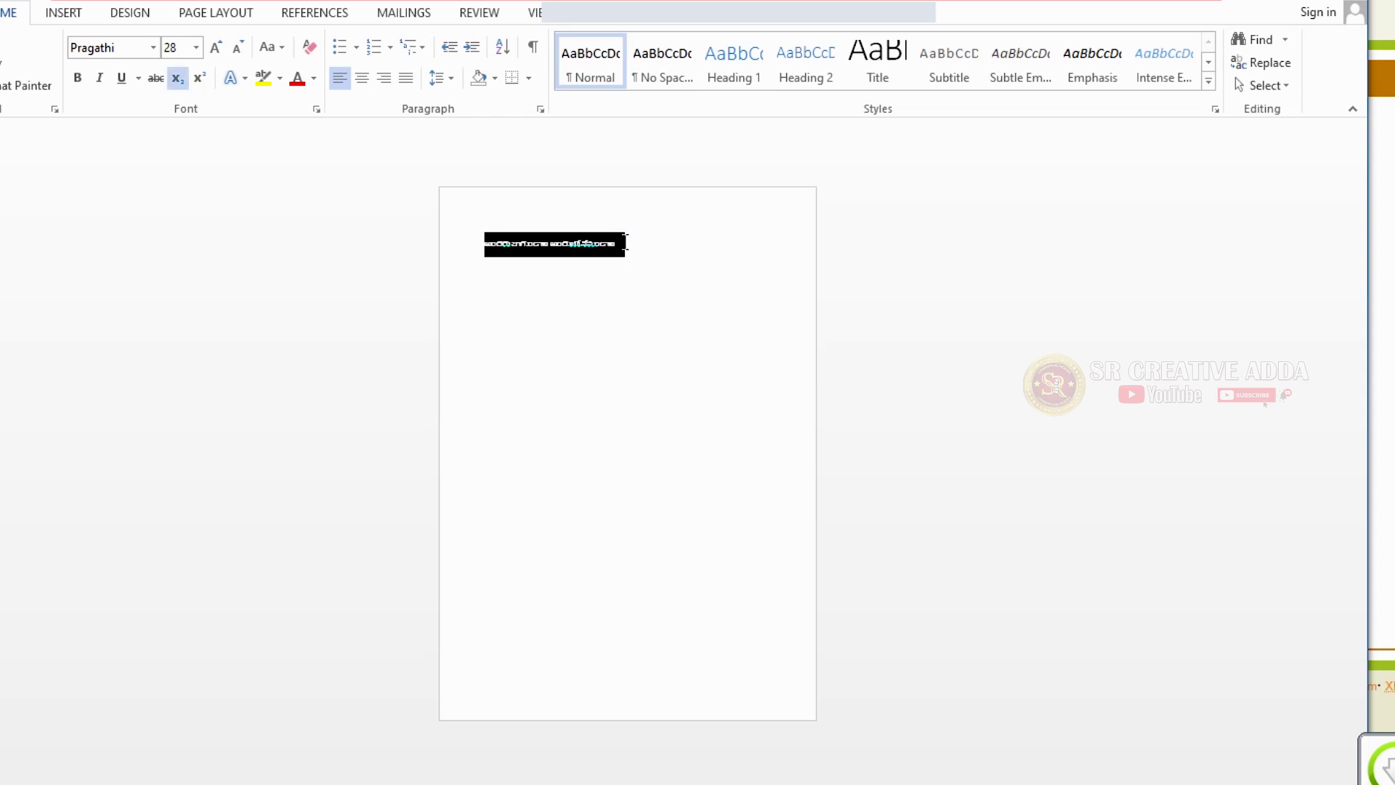
right_click(620, 247)
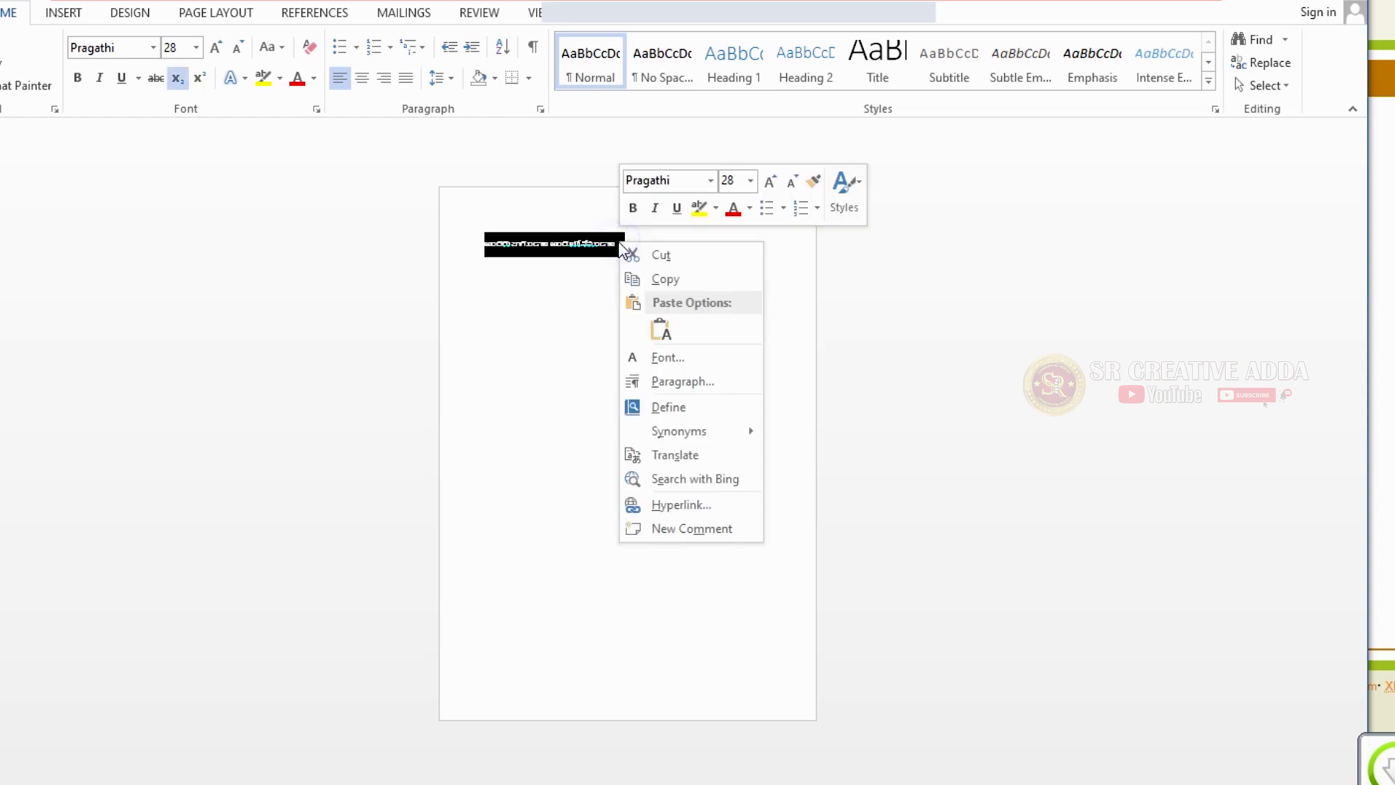
left_click(665, 279)
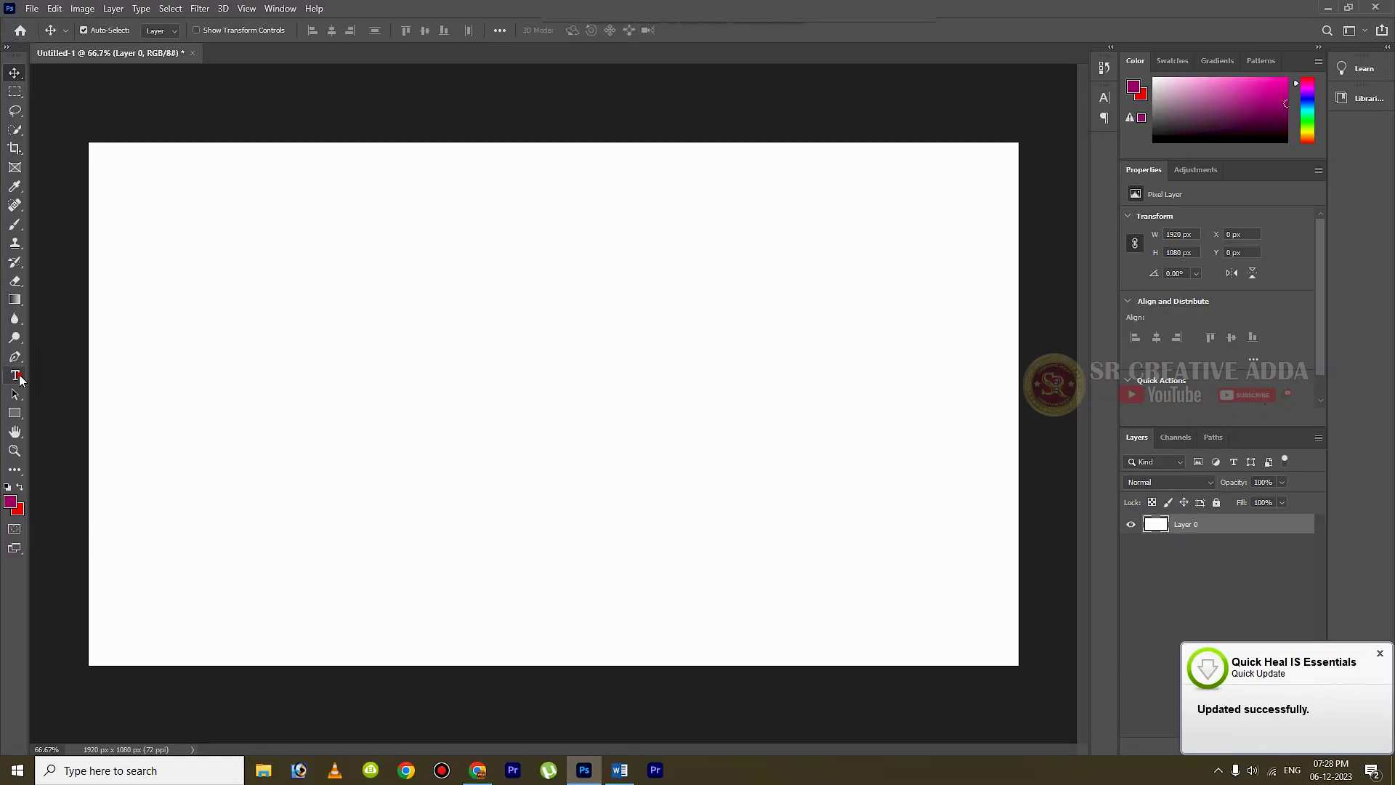
- Paste the copied sentence as a new yellow text layer and move it right and down
left_click(16, 375)
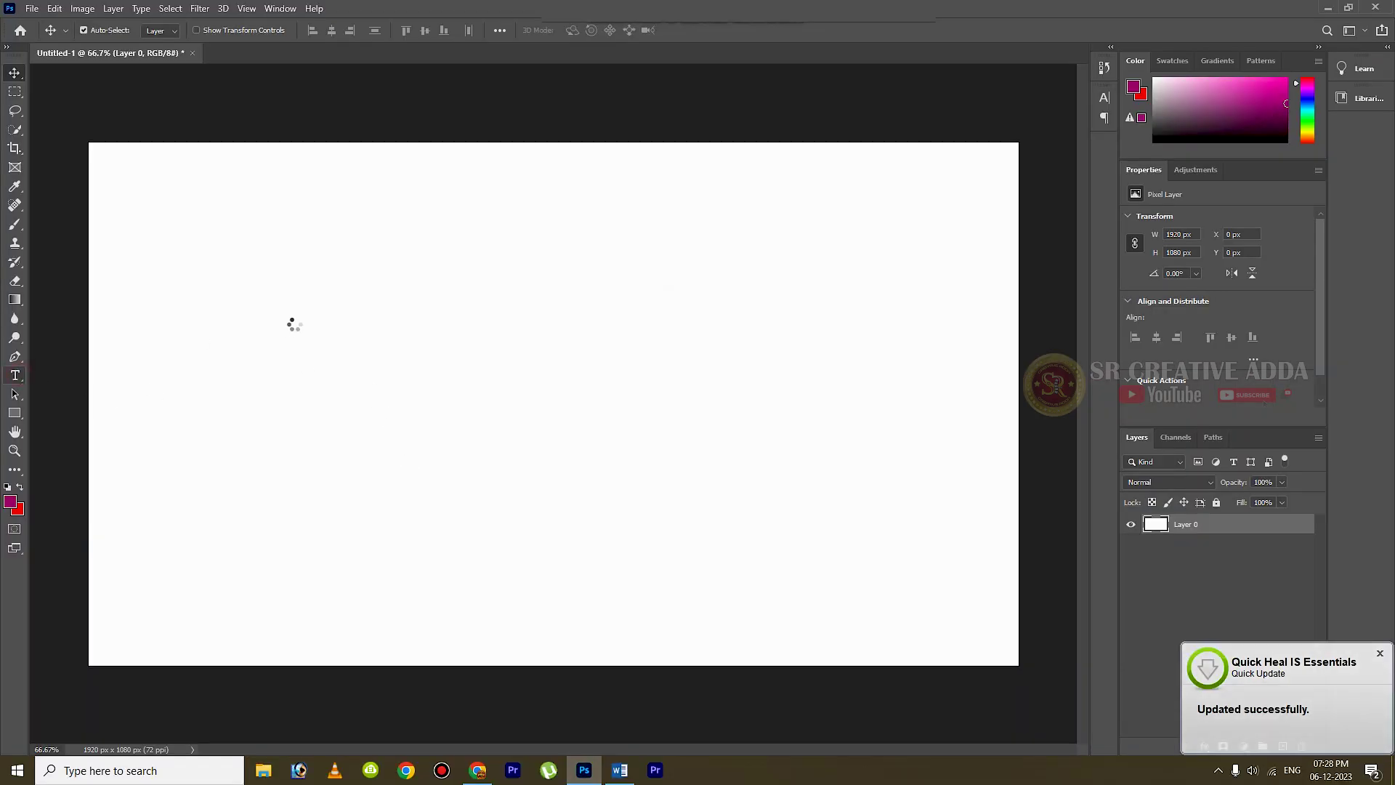
left_click(311, 302)
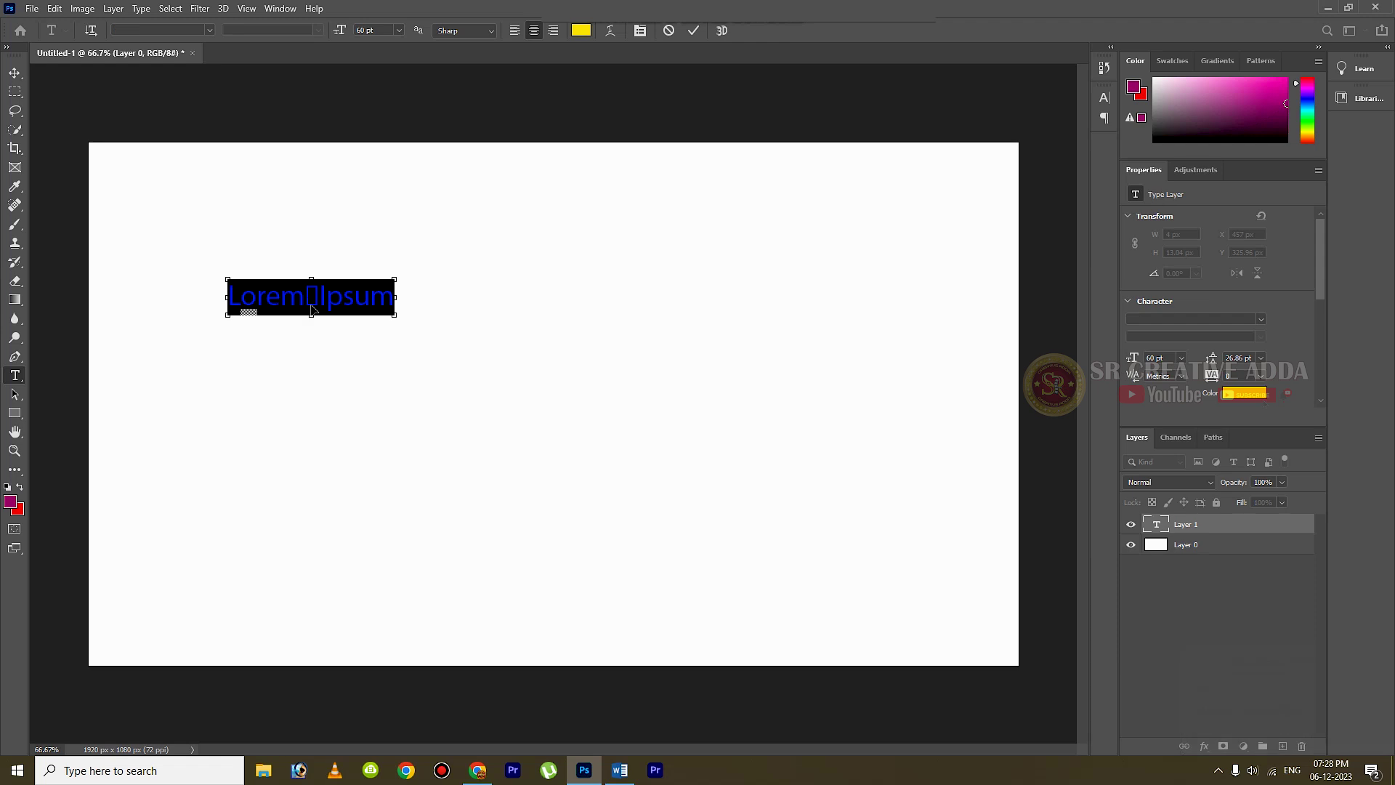
key("ctrl+v")
left_click(694, 30)
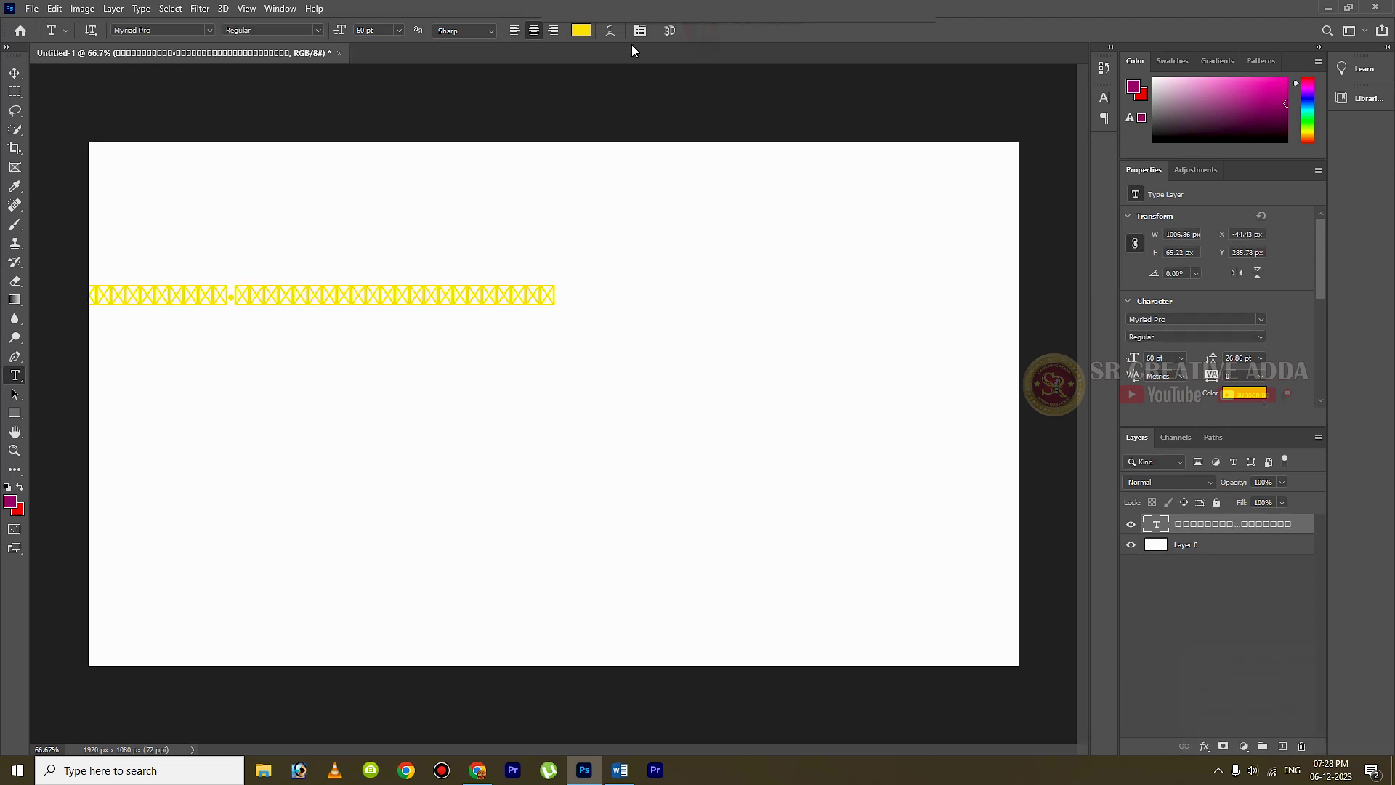
left_click(15, 73)
left_click_drag(242, 291, 436, 332)
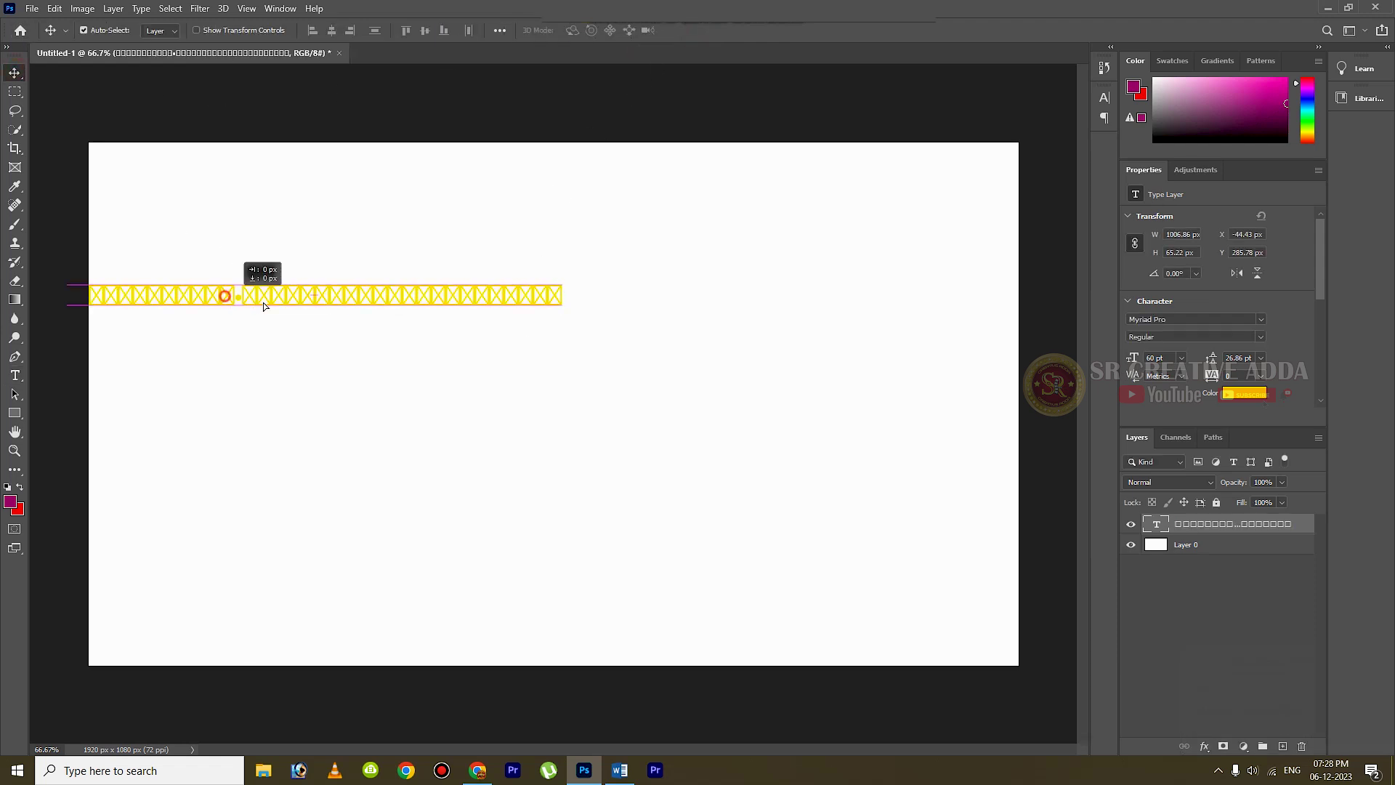
key("t")
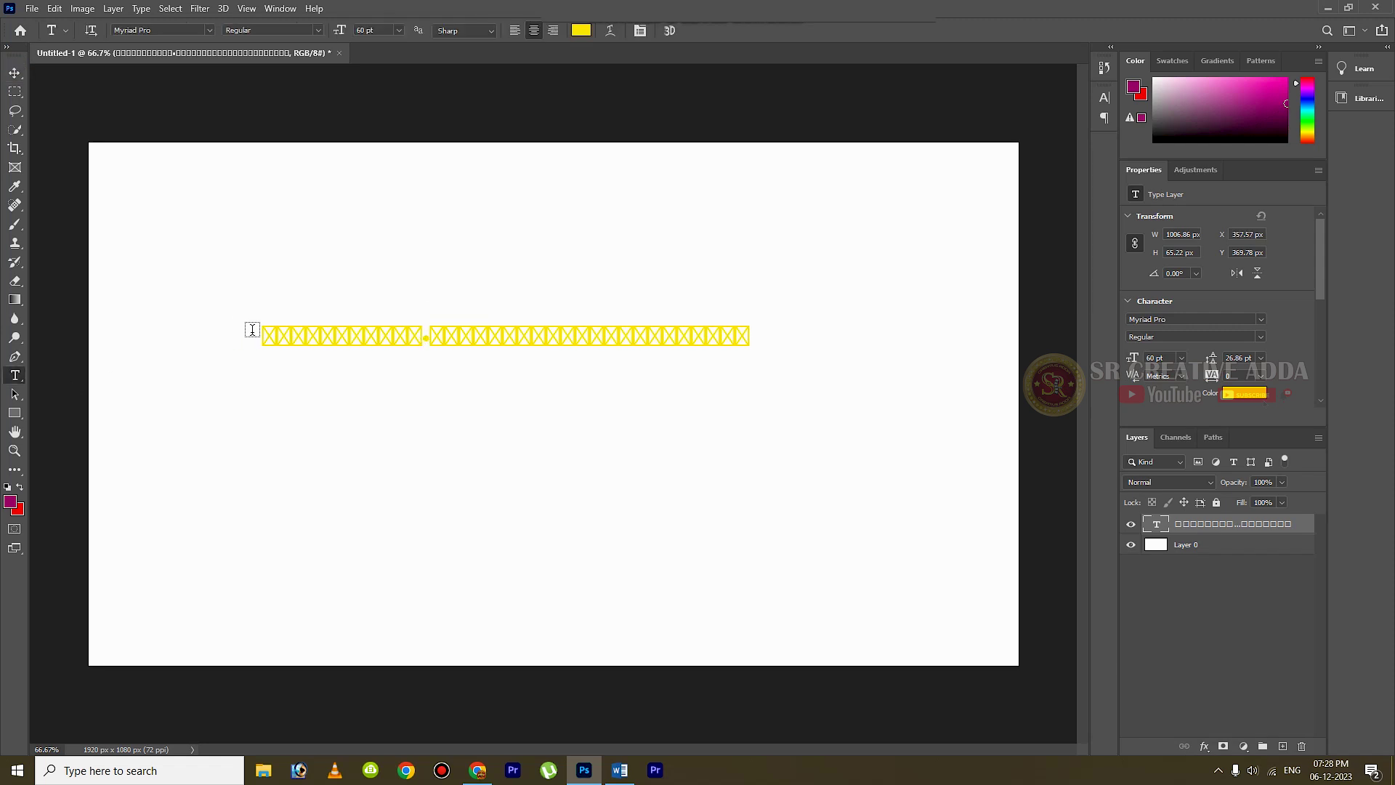
left_click_drag(262, 334, 902, 355)
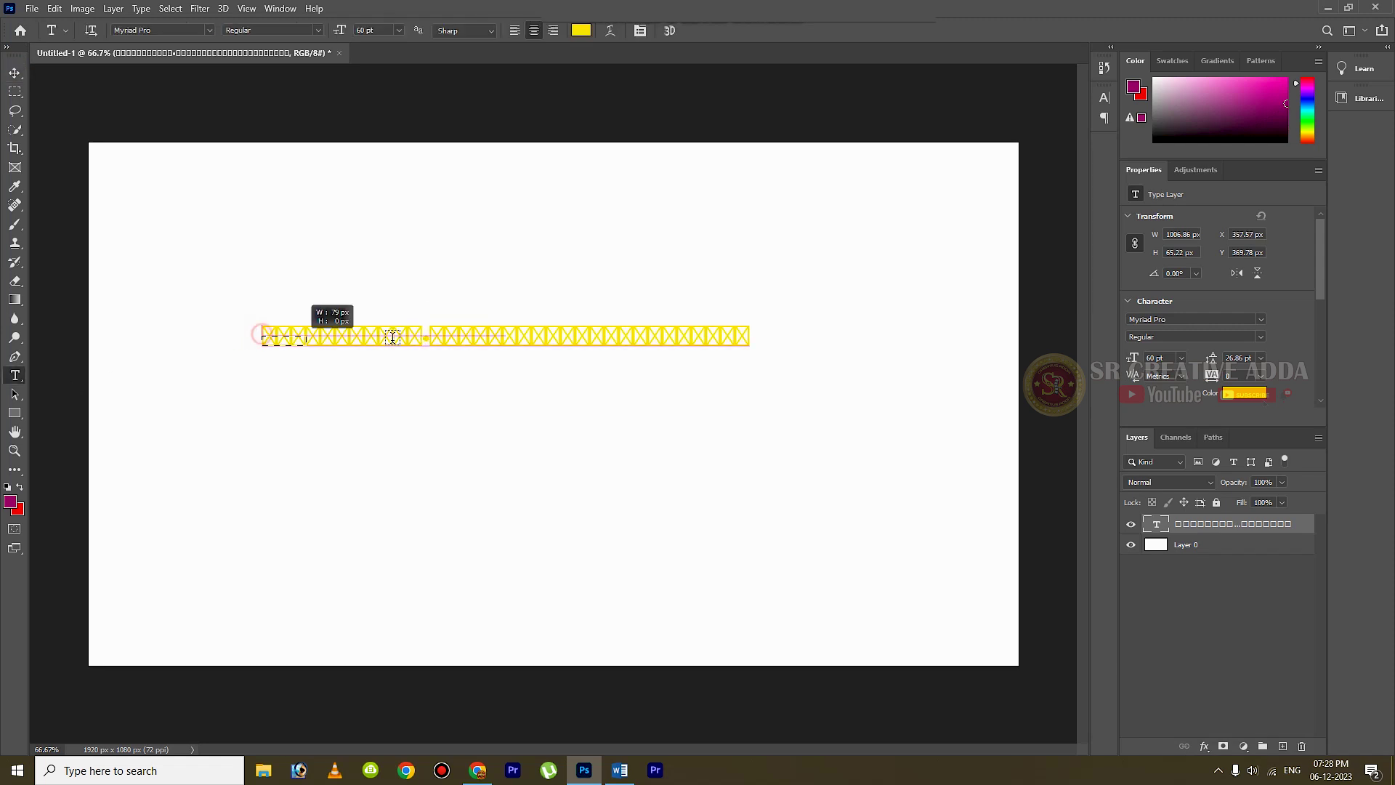
left_click(668, 31)
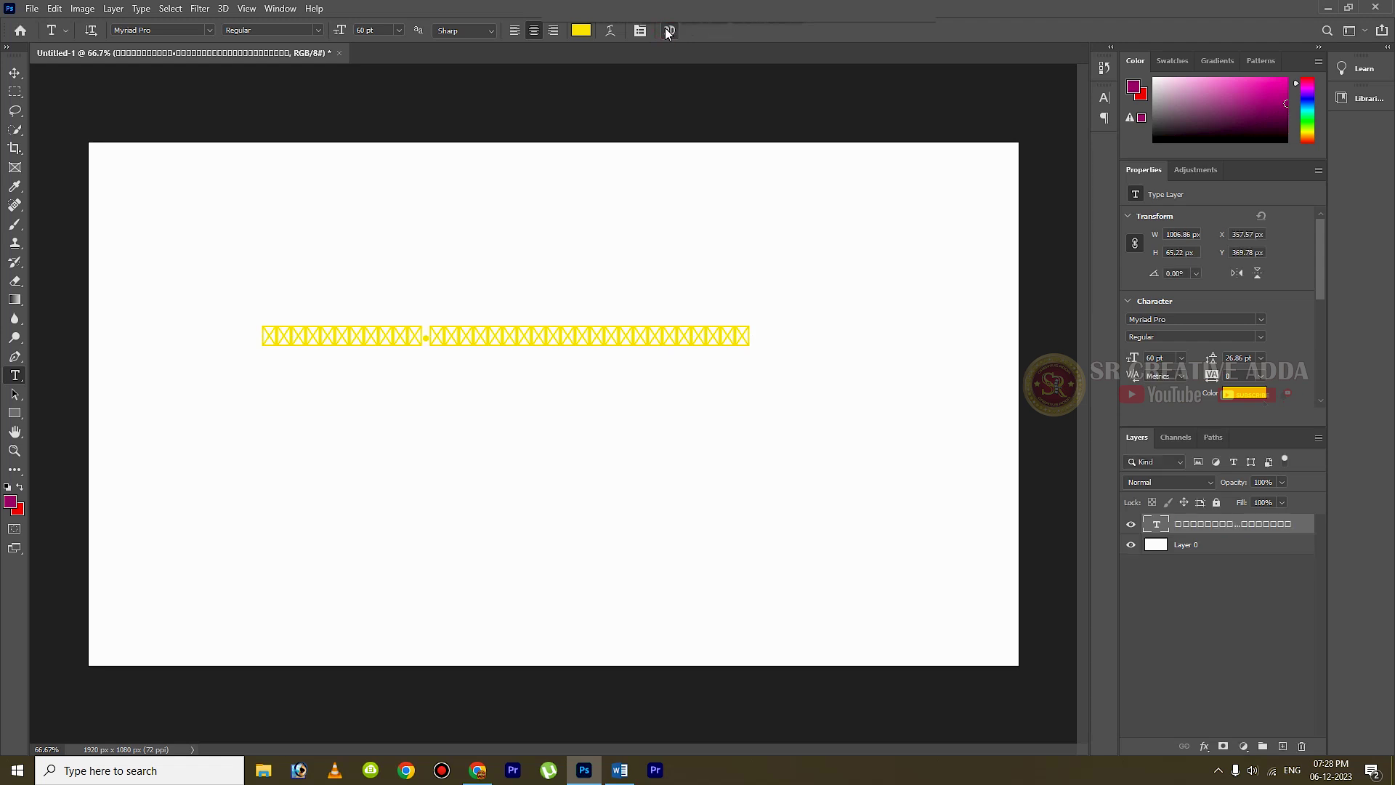
- Set the whole yellow sentence in the PragathiSpecial font and commit it
left_click(267, 331)
key("ctrl+a")
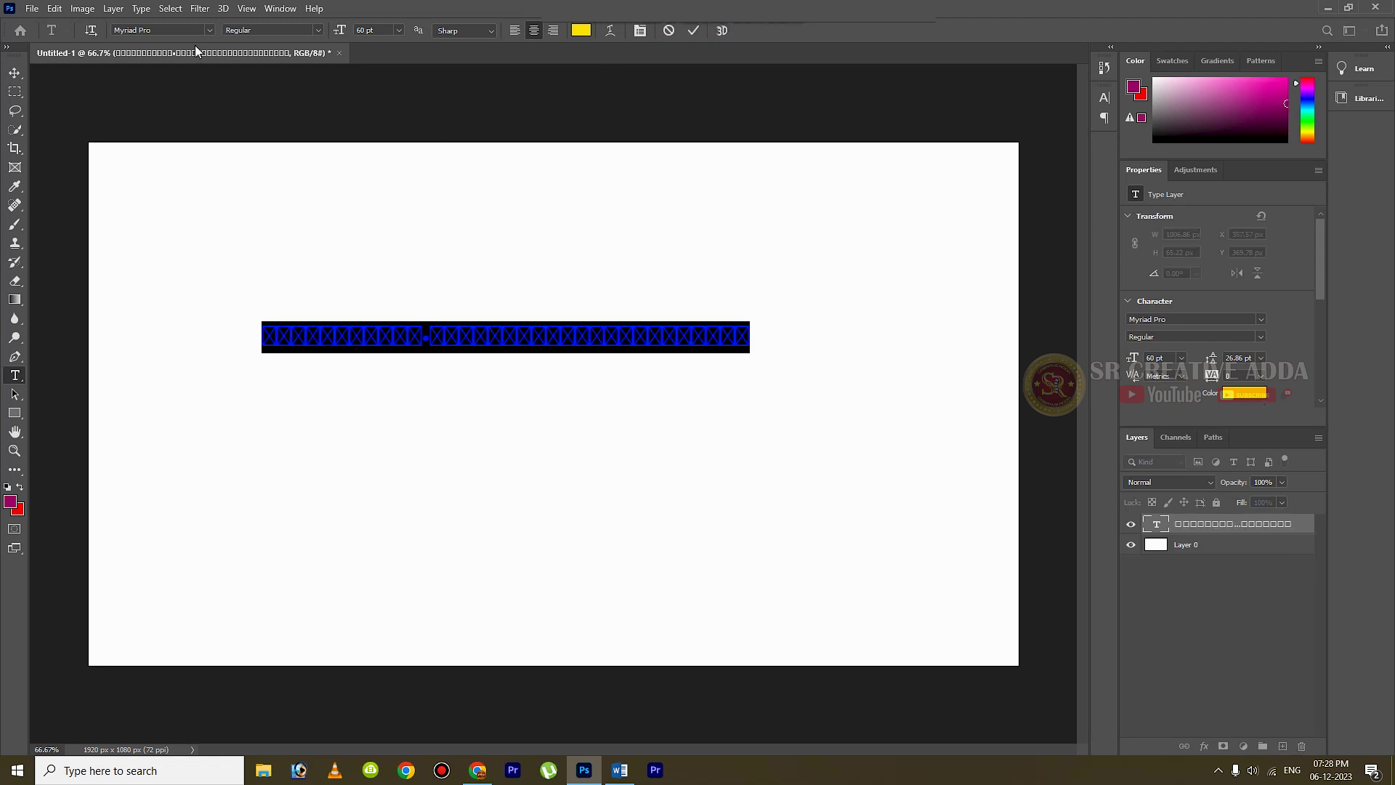
left_click(211, 29)
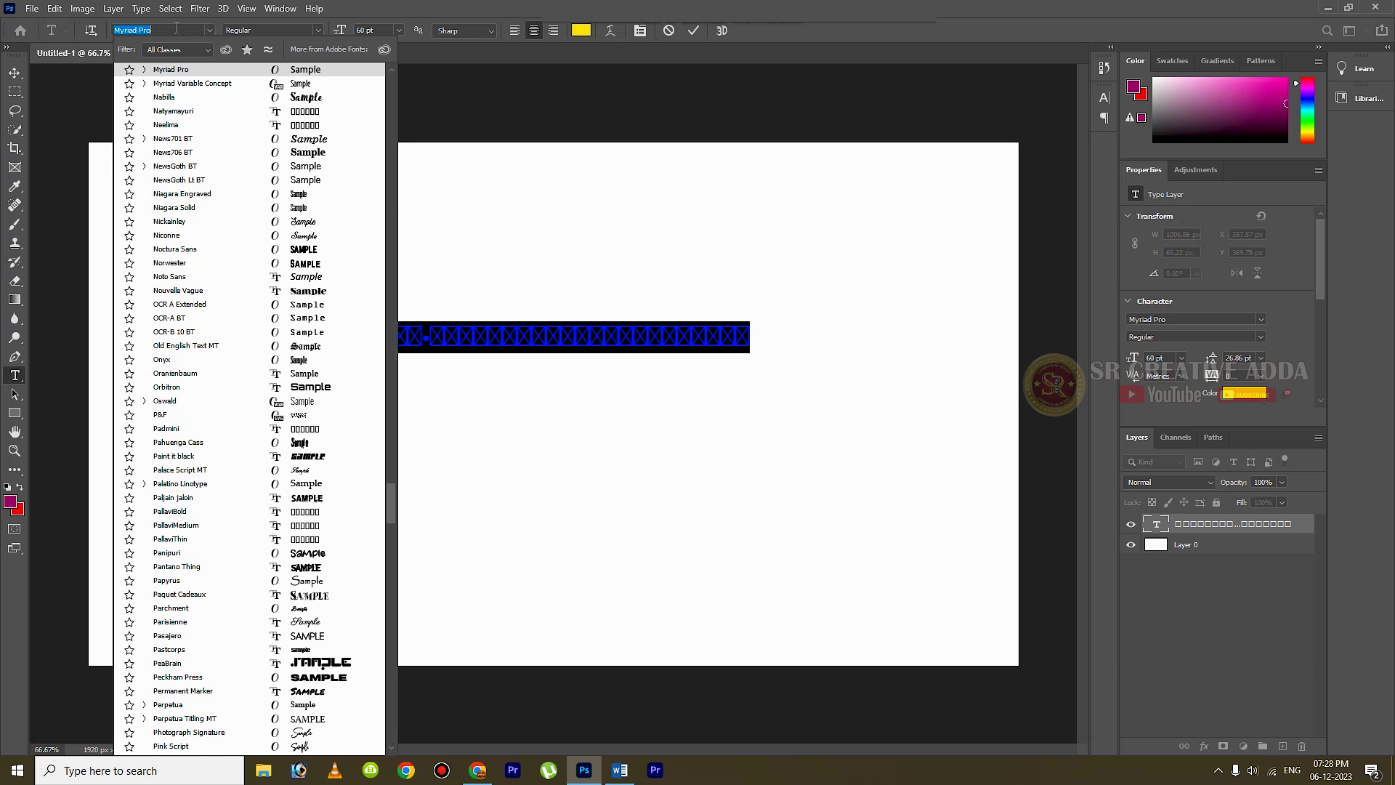
type("Pragathi")
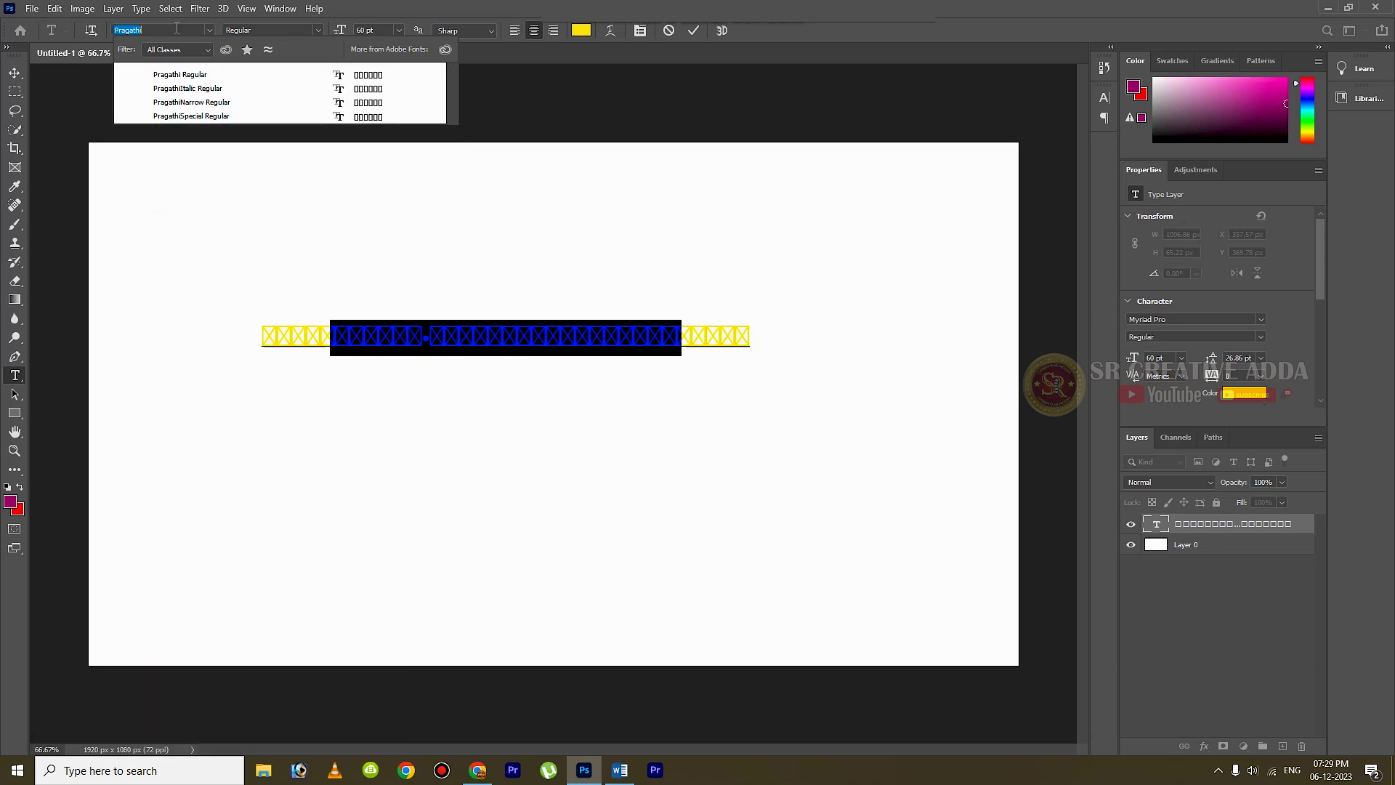
key("Down")
key("Down")
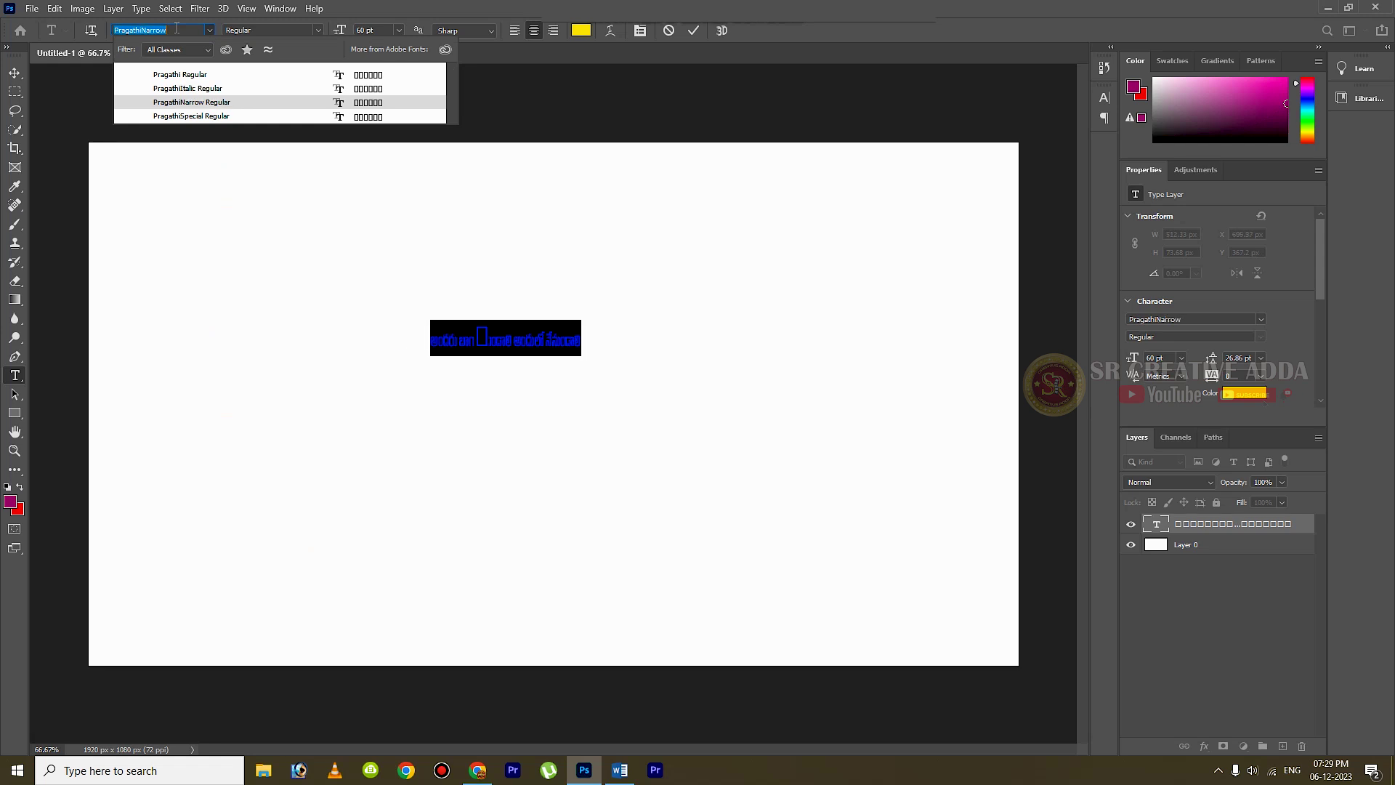
key("Down")
left_click(176, 29)
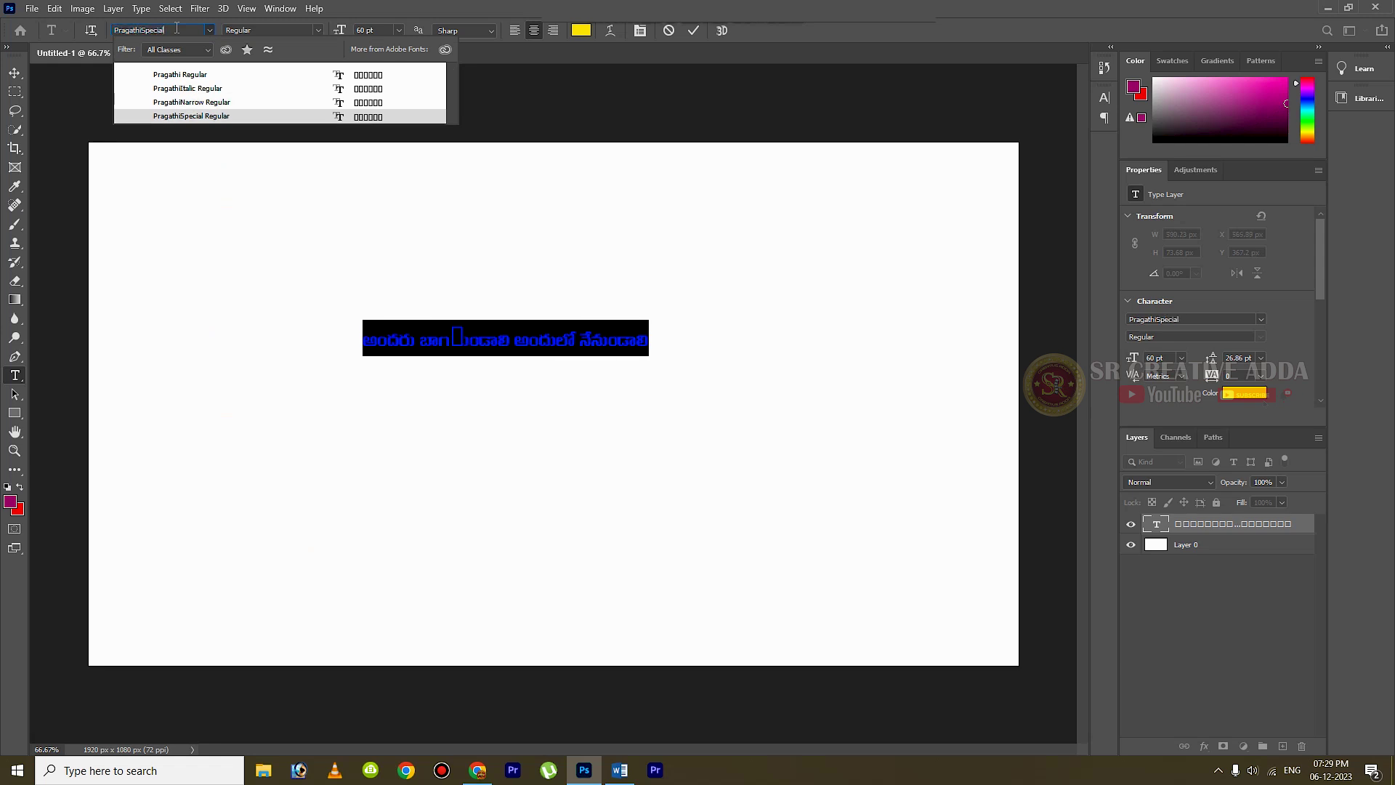
key("Return")
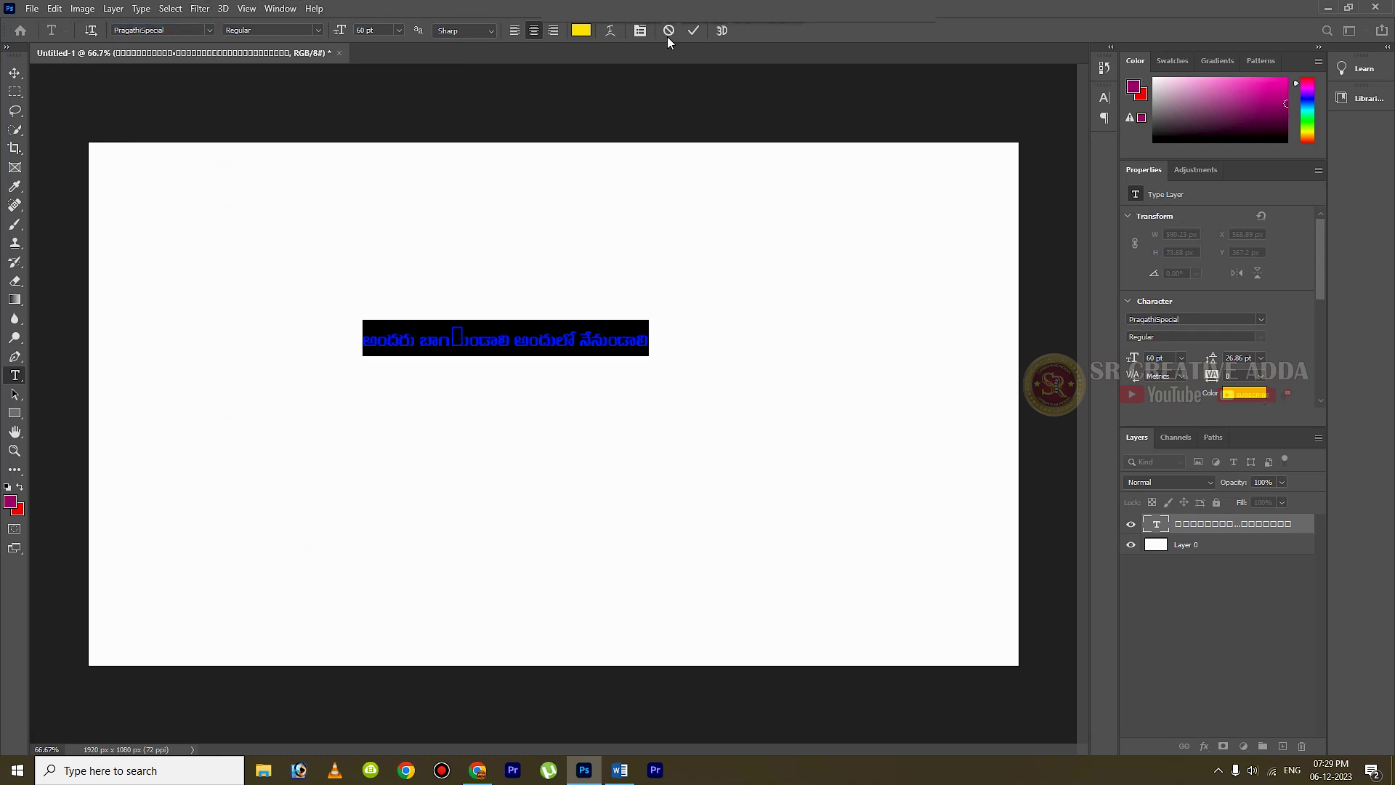
left_click(699, 29)
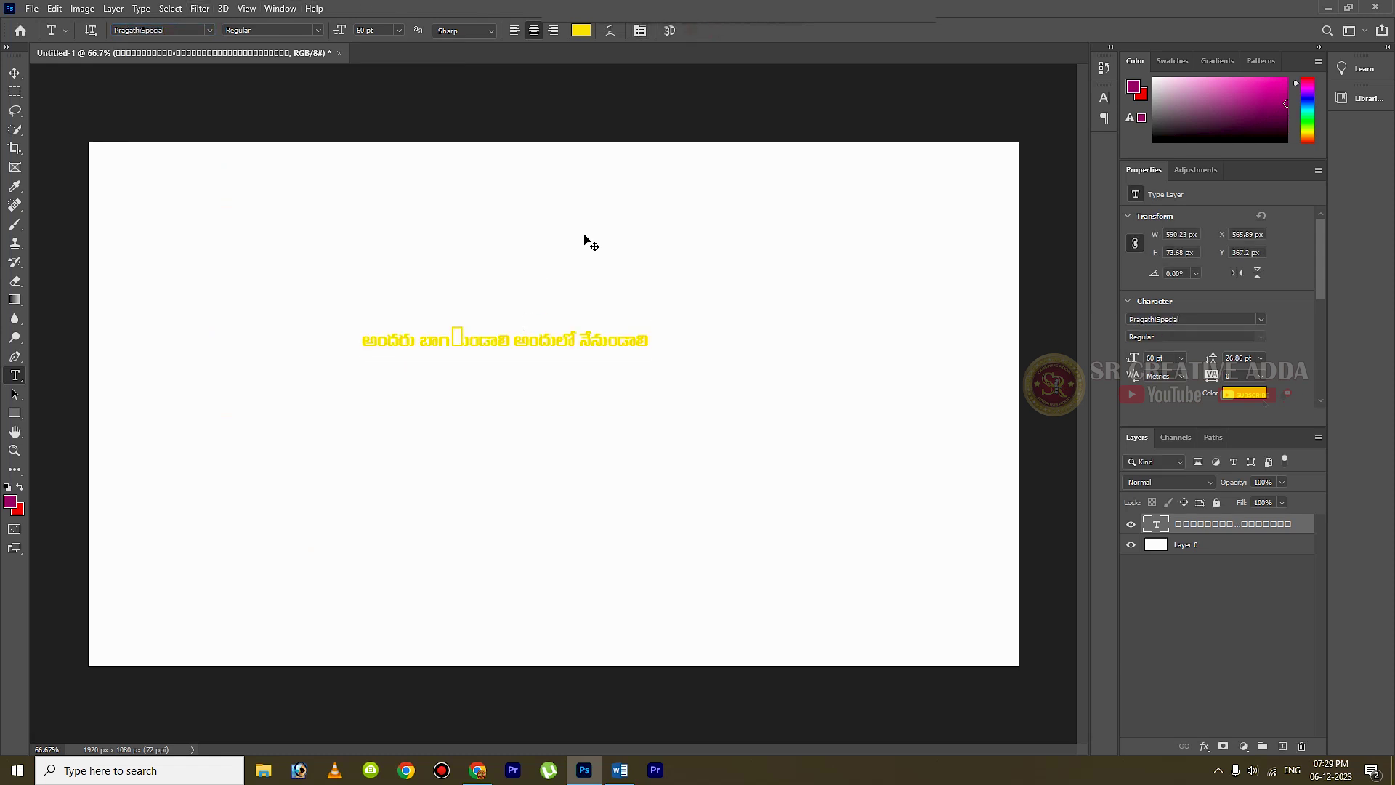
key("ctrl+t")
- Scale the yellow sentence up to about 256.87 pt, centre it on the canvas, and commit
left_click_drag(501, 317, 501, 245)
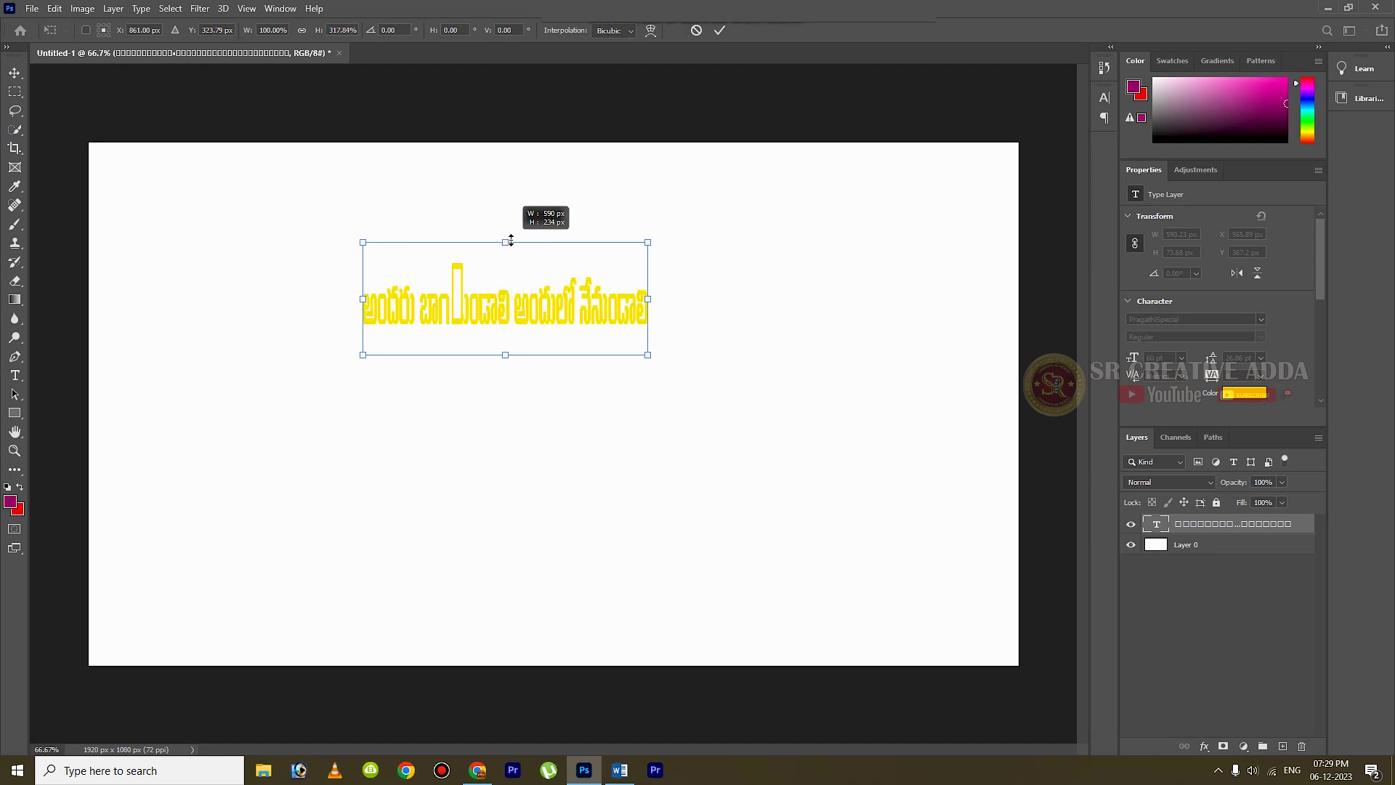
left_click_drag(652, 305, 864, 302)
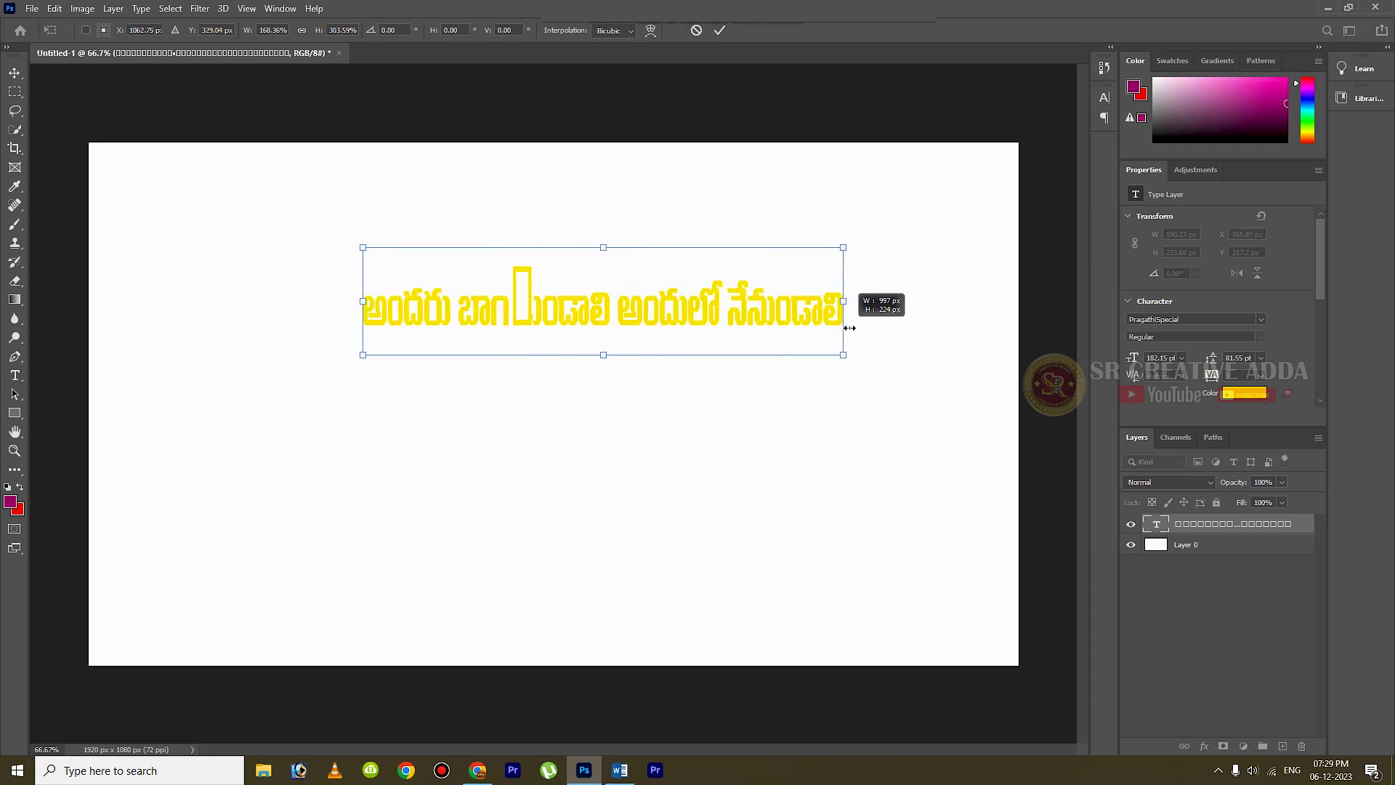
left_click_drag(862, 248, 1068, 205)
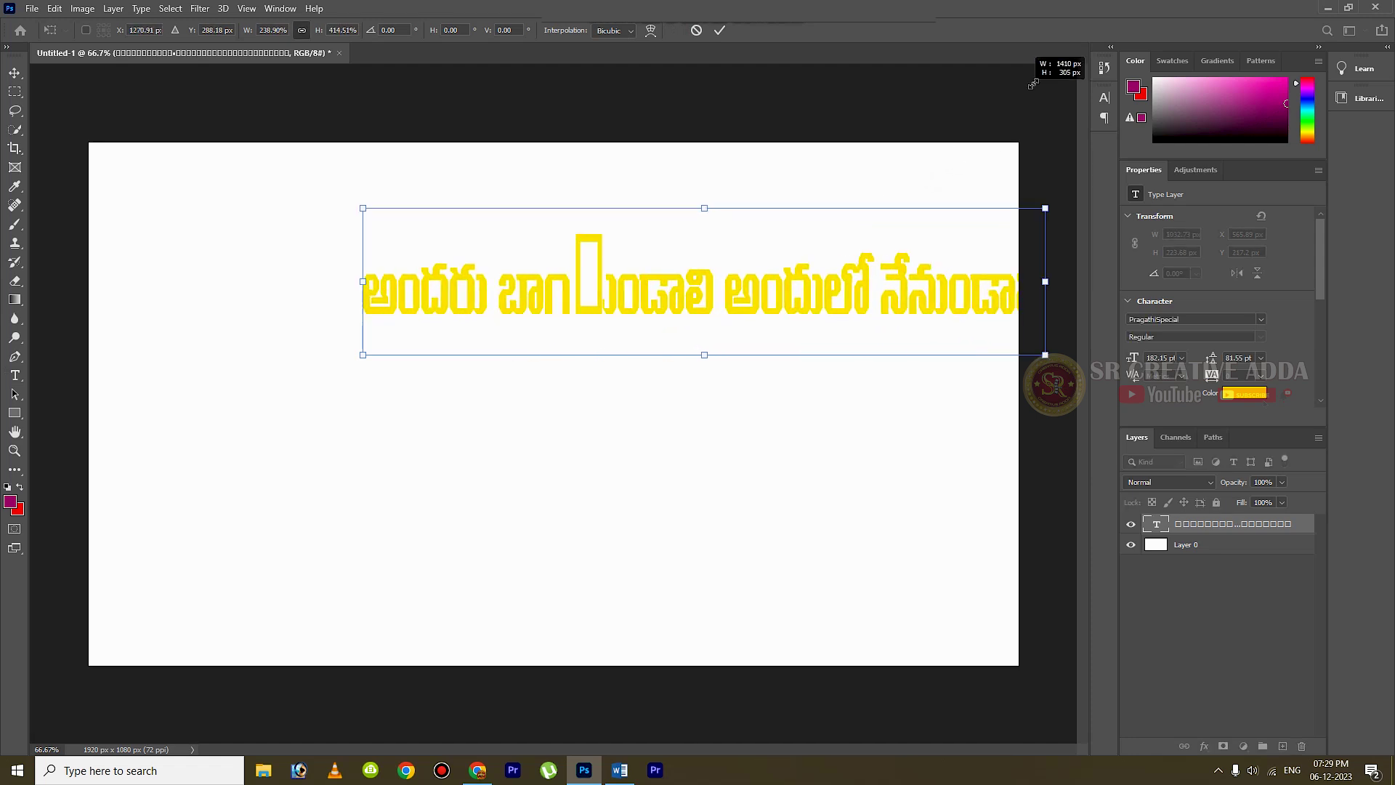
left_click_drag(781, 266, 612, 369)
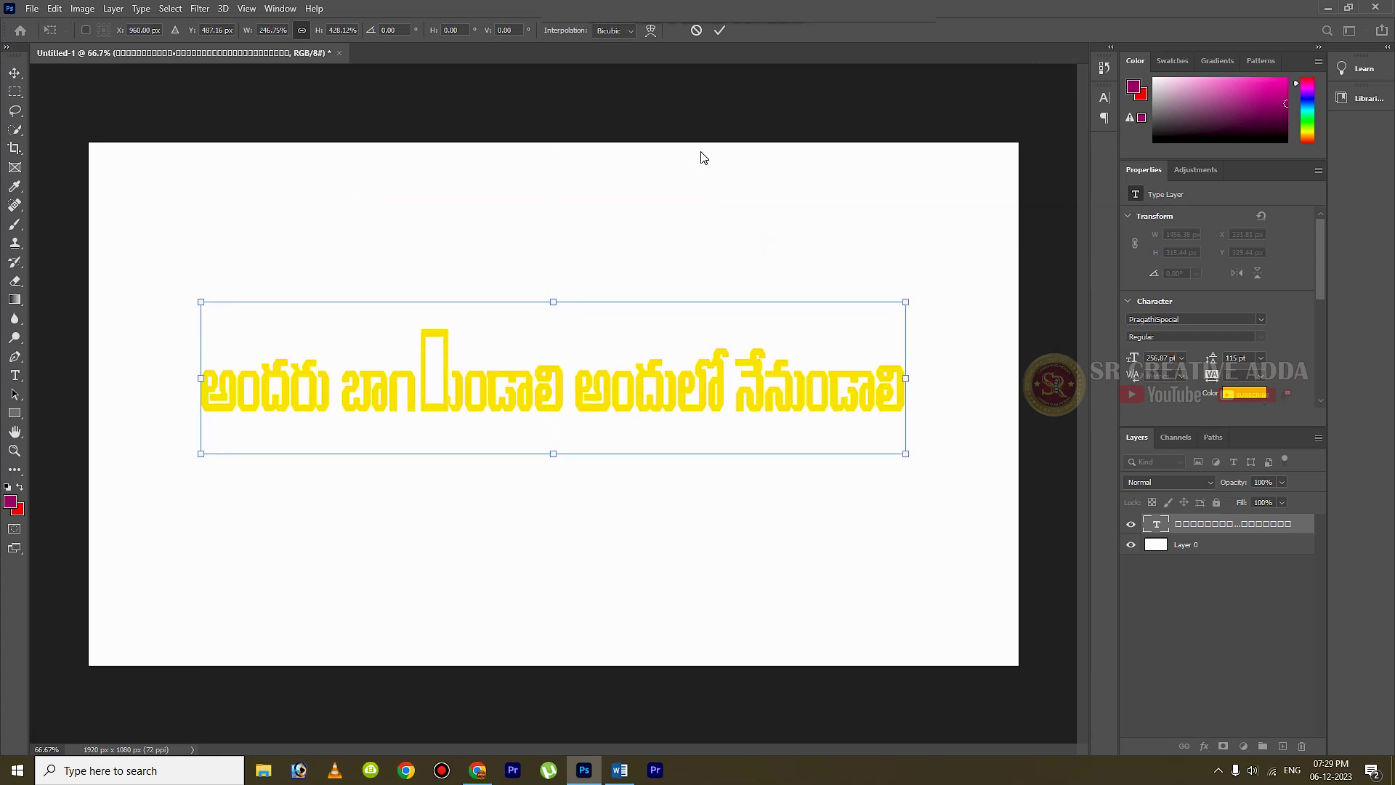
left_click(719, 30)
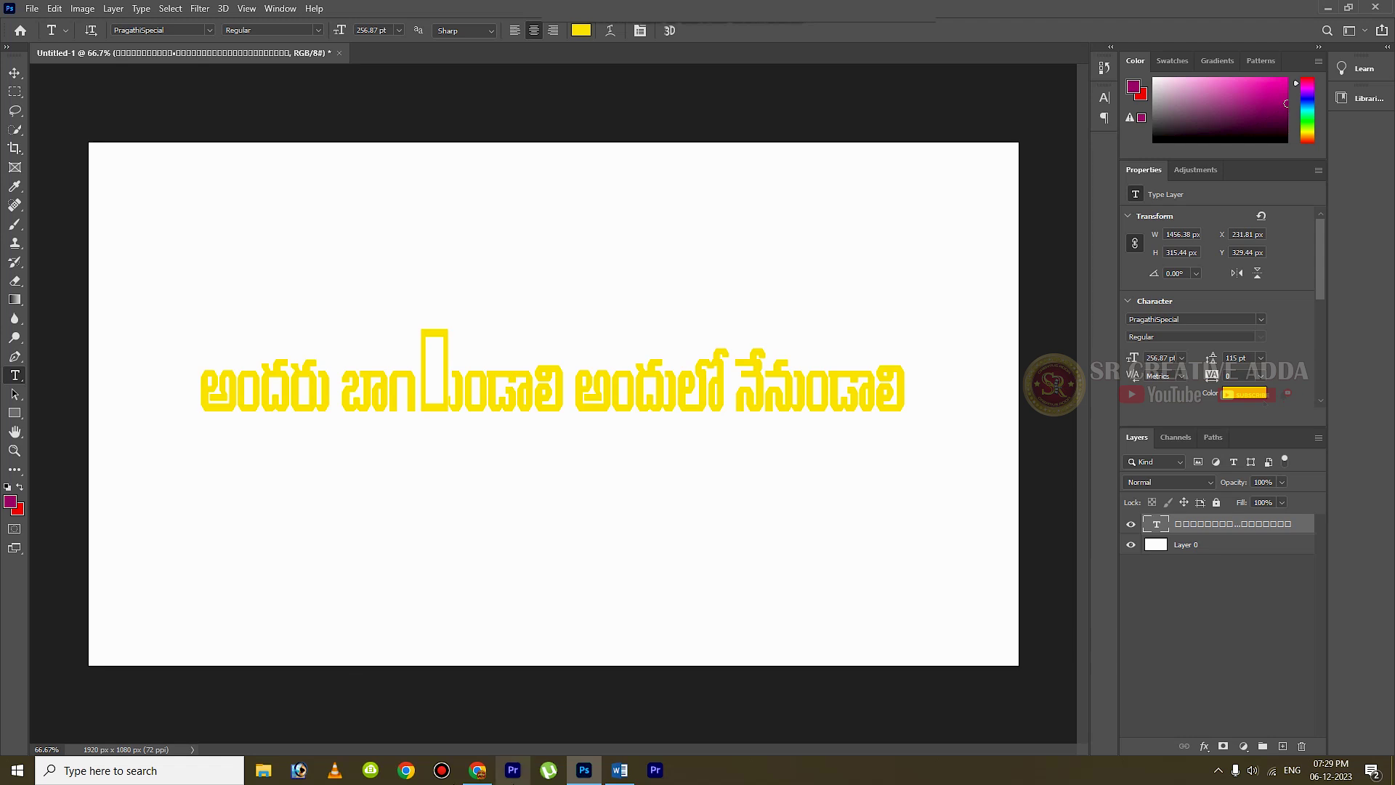
- Replace the Unicode text with the Telugu letter క and convert it to Anu 7.0
left_click(478, 772)
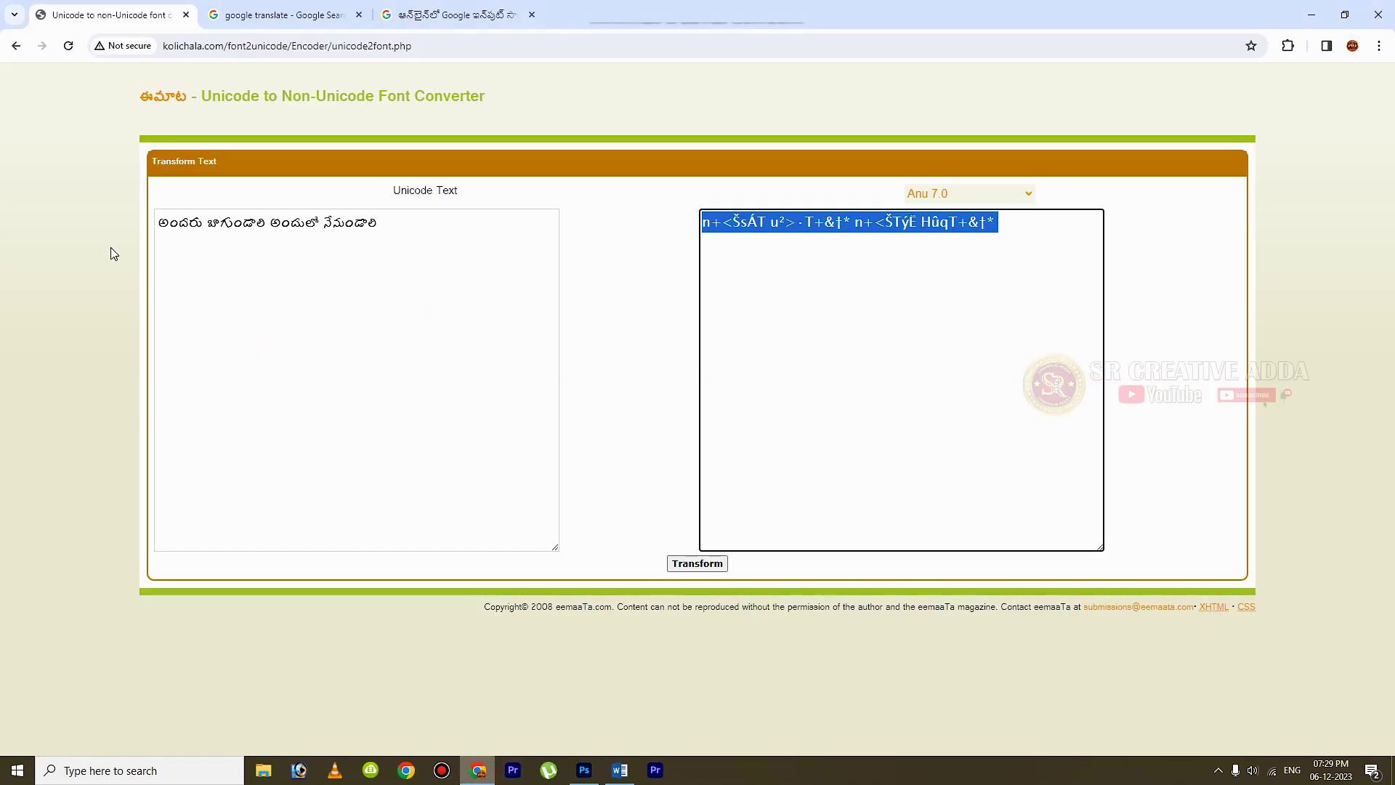
left_click_drag(374, 227, 93, 234)
type("ka")
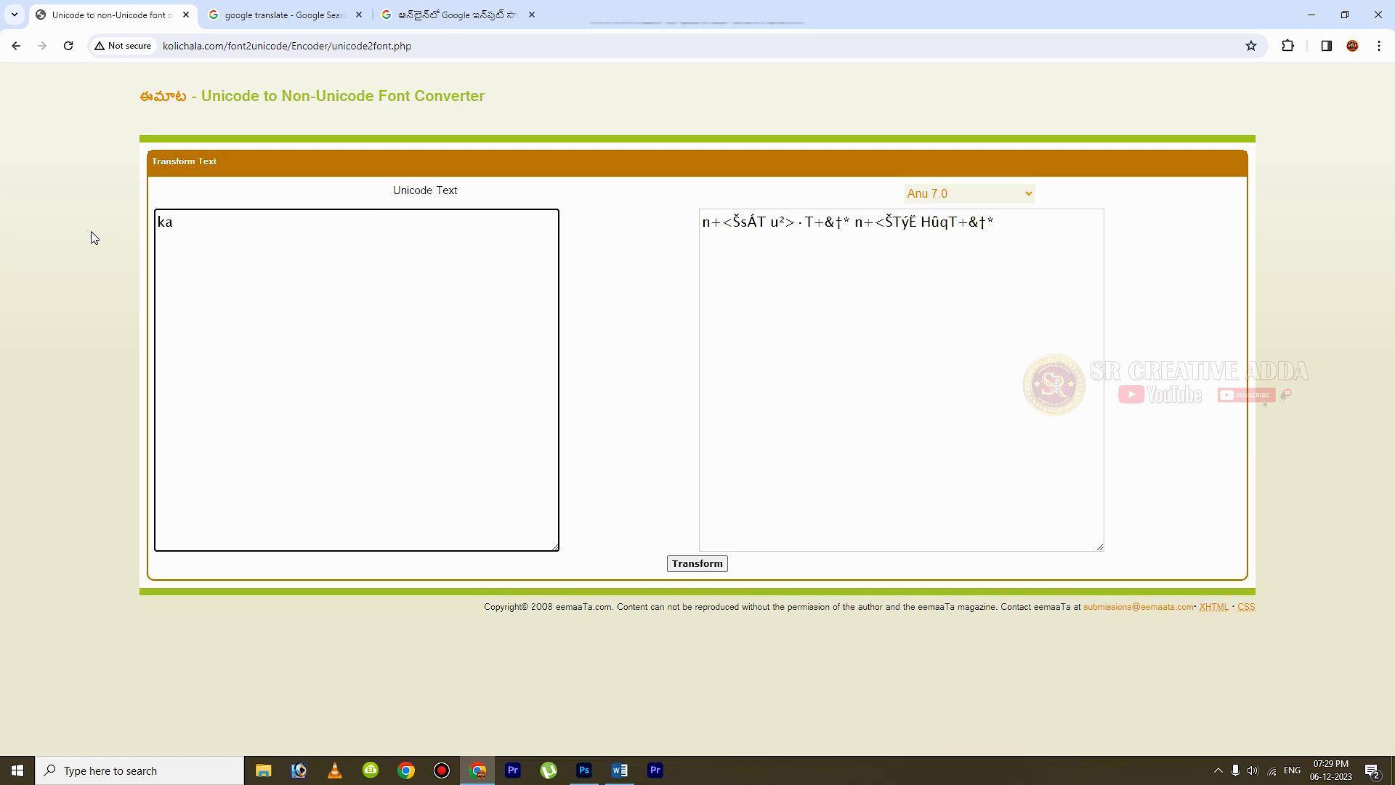
key("BackSpace")
key("super+space")
type("క")
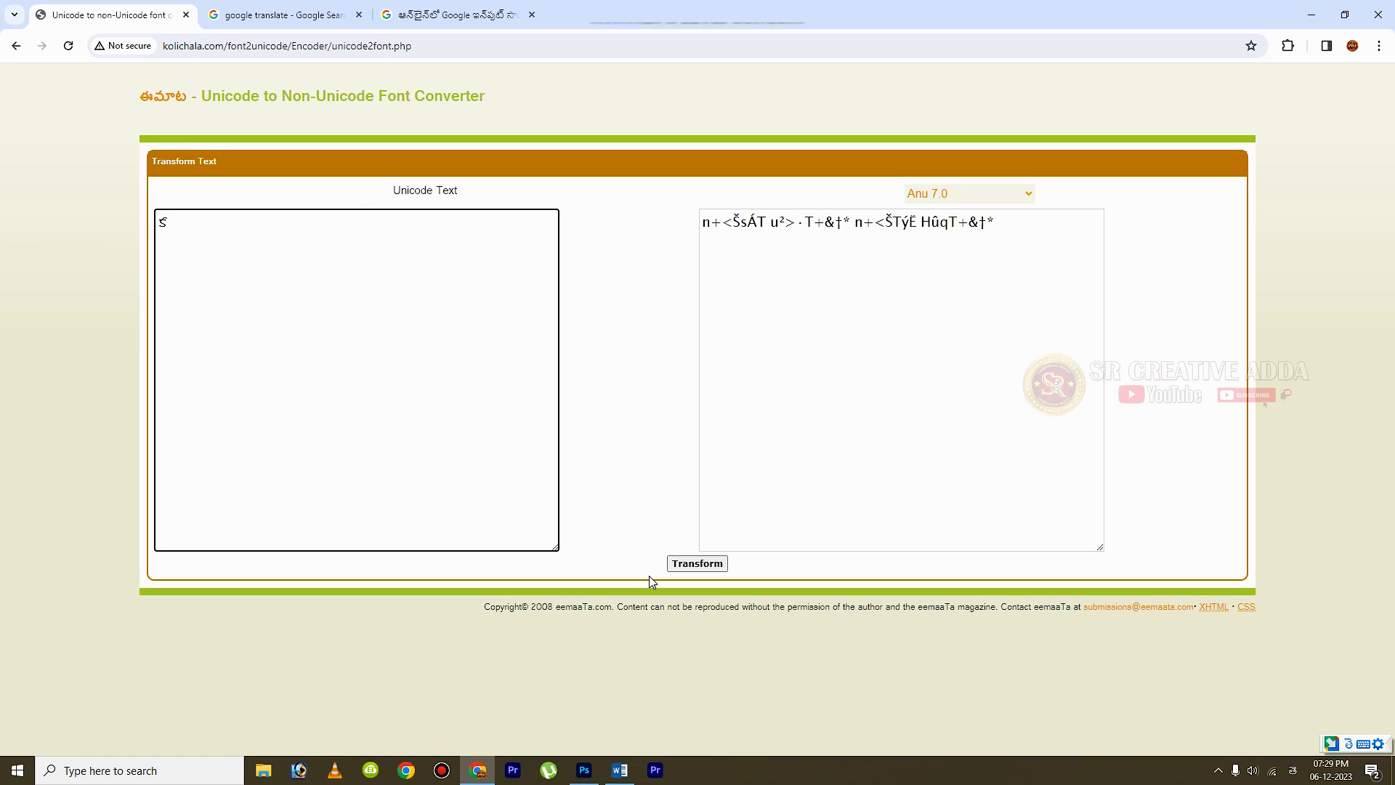
left_click(709, 565)
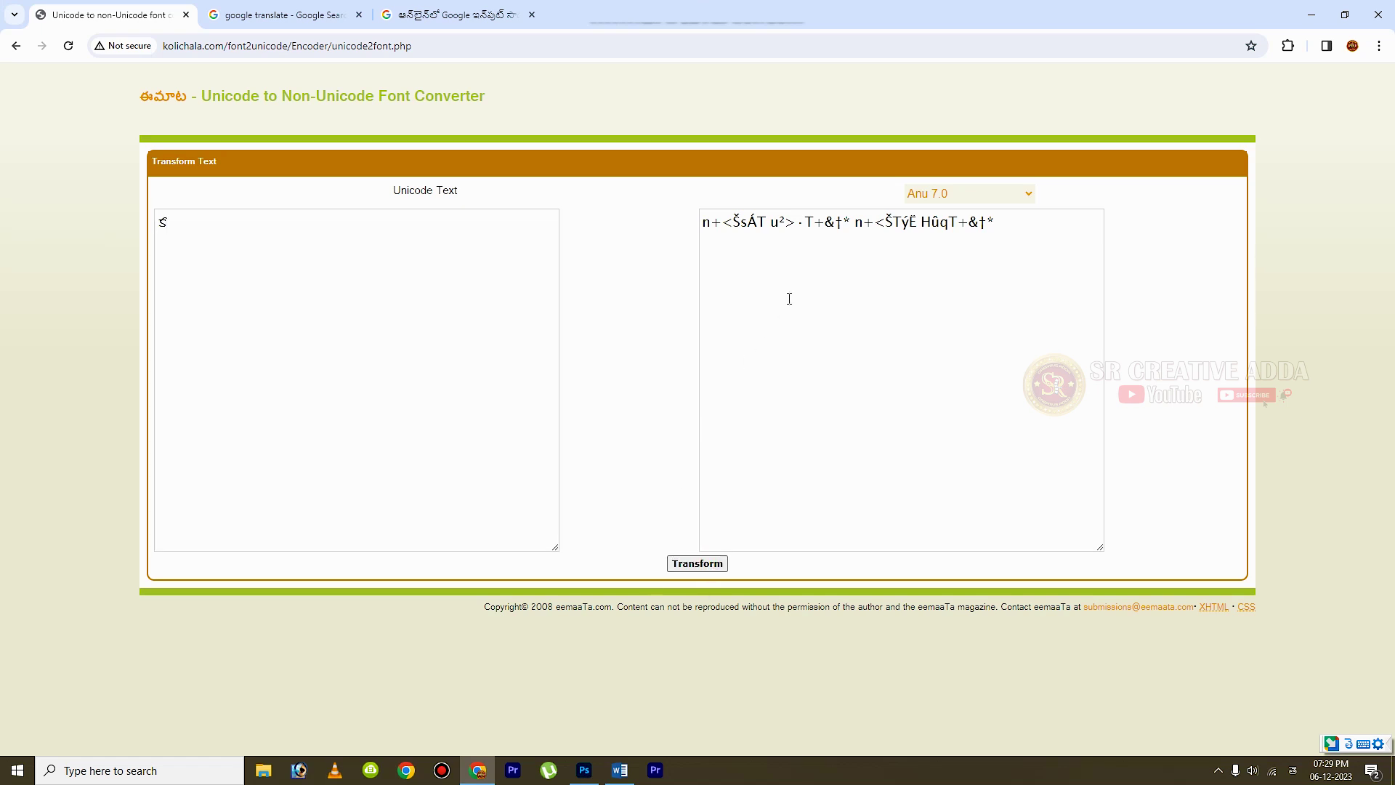
- Select the converted glyph and paste it into the Word page
left_click(745, 225)
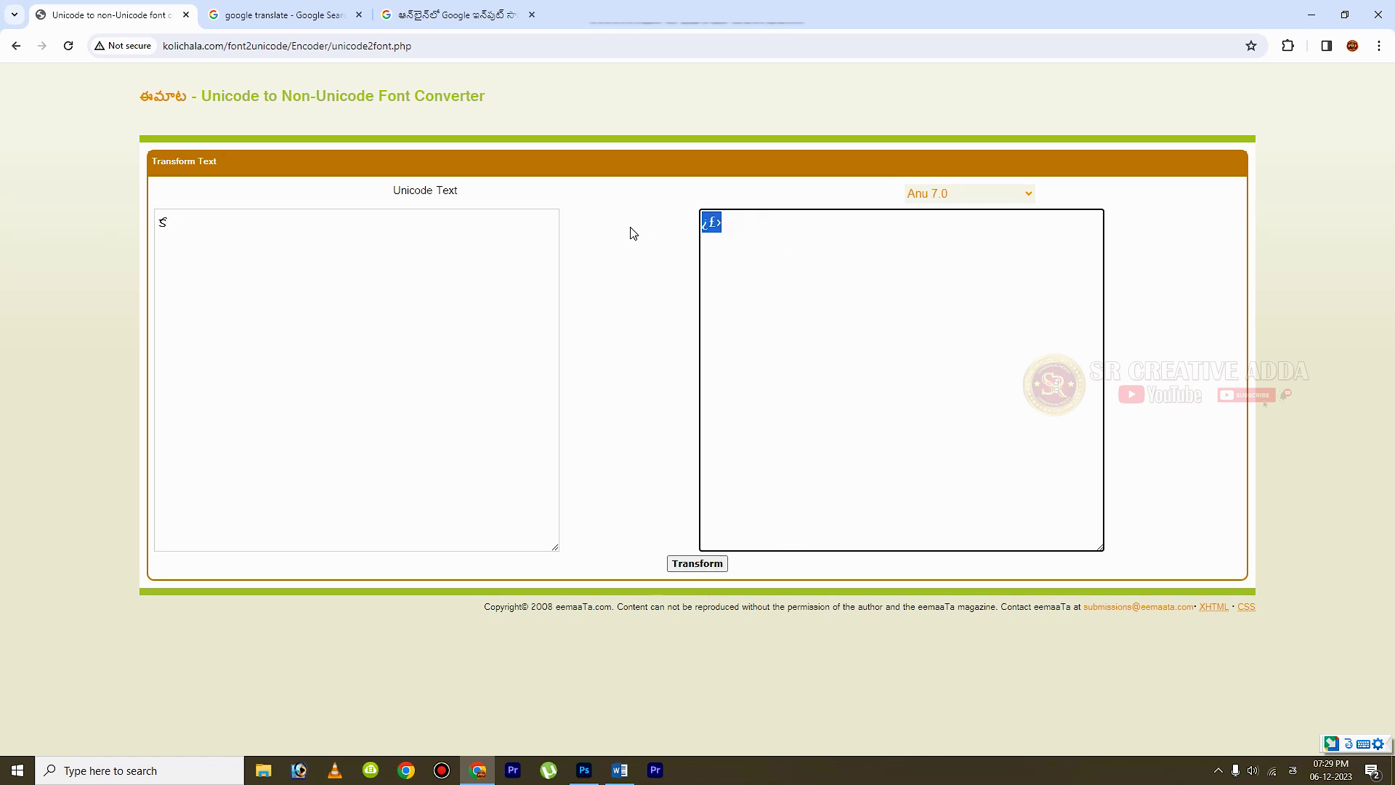
left_click(620, 770)
key("ctrl+v")
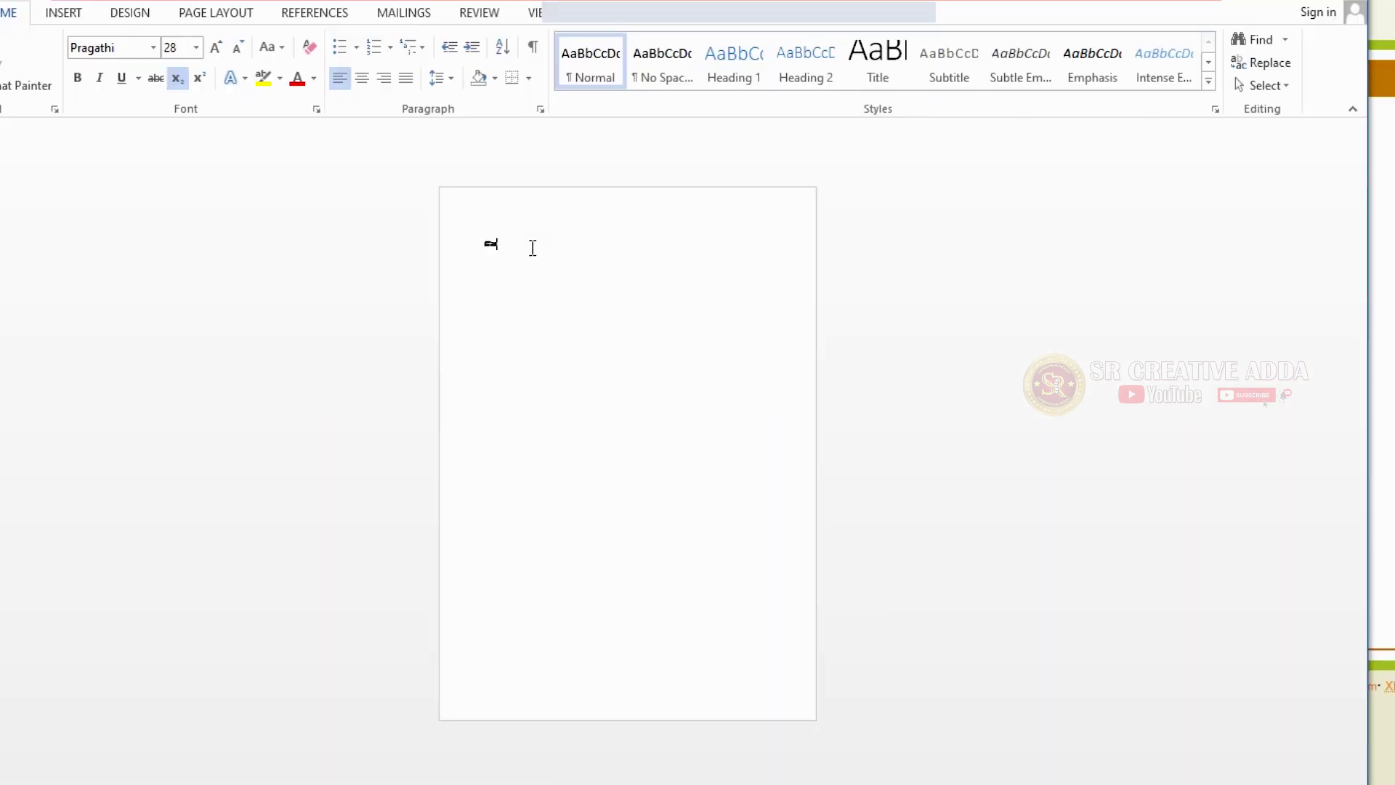
- Enlarge the pasted Telugu glyph in Word to 48 pt, then to 72 pt
left_click(196, 47)
left_click(172, 335)
left_click_drag(484, 240, 550, 254)
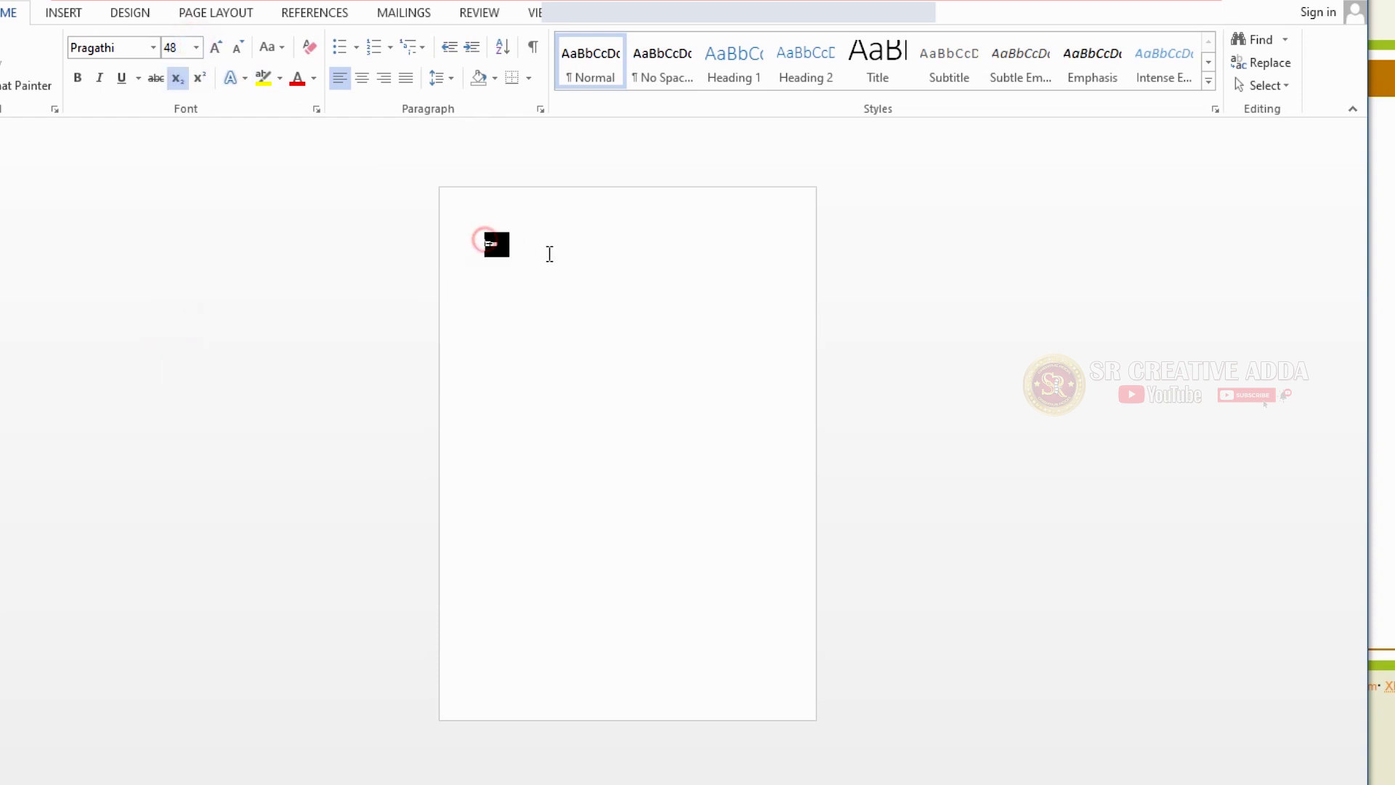
left_click(196, 47)
left_click(174, 354)
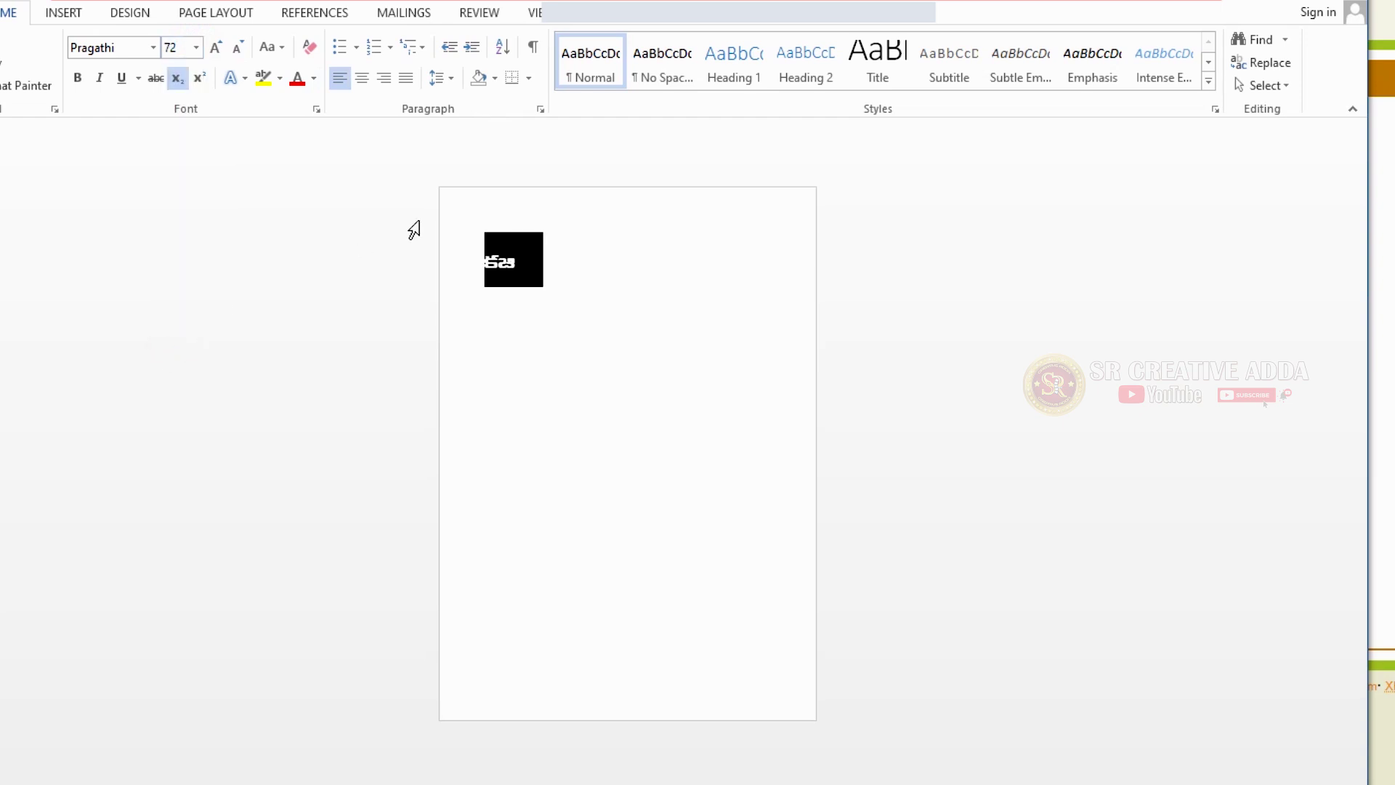
- Delete the trailing glyphs and select the one remaining Telugu letter
left_click(552, 237)
left_click(520, 262)
key("BackSpace")
key("BackSpace")
left_click_drag(516, 268, 485, 272)
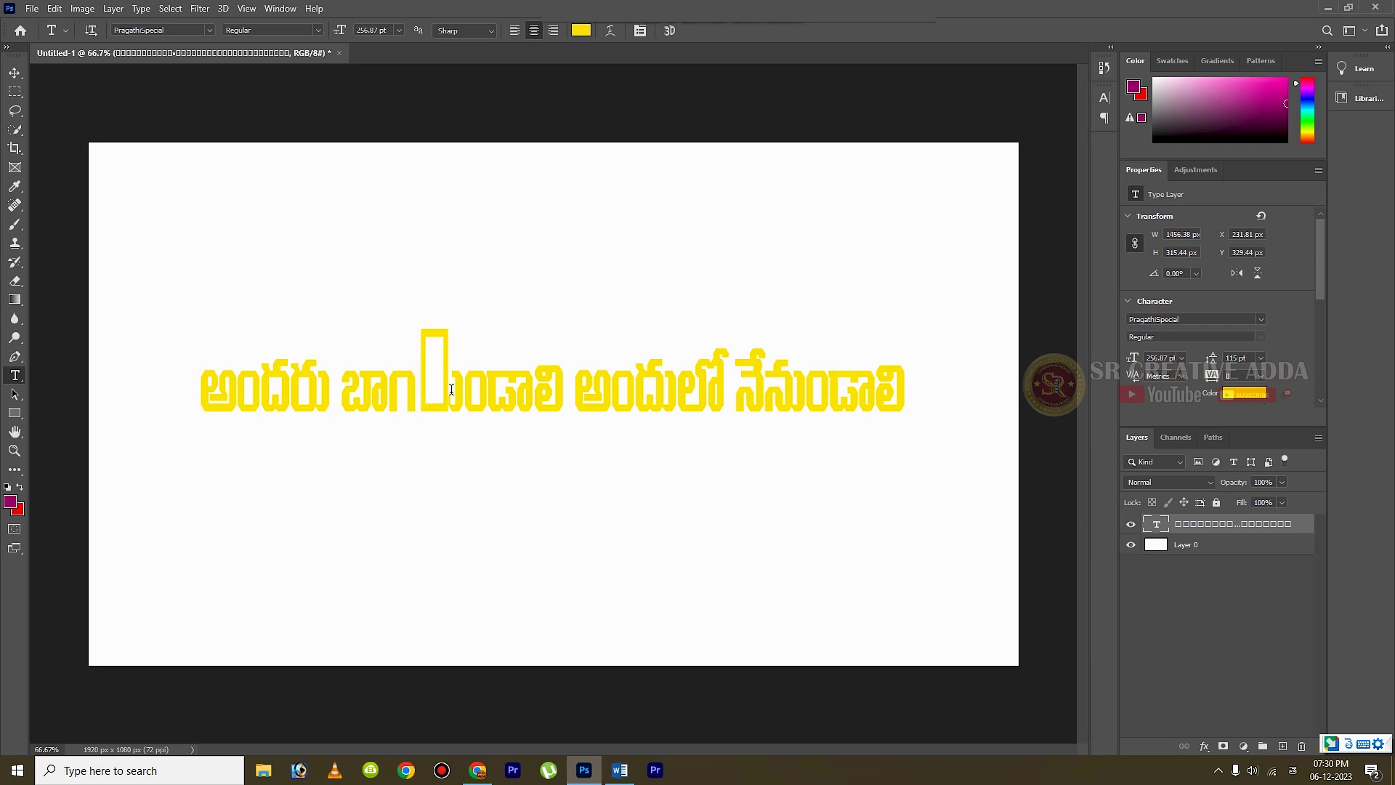
- Insert the letter క into the sentence's broken second word, removing the extra copy
left_click(423, 395)
type("క")
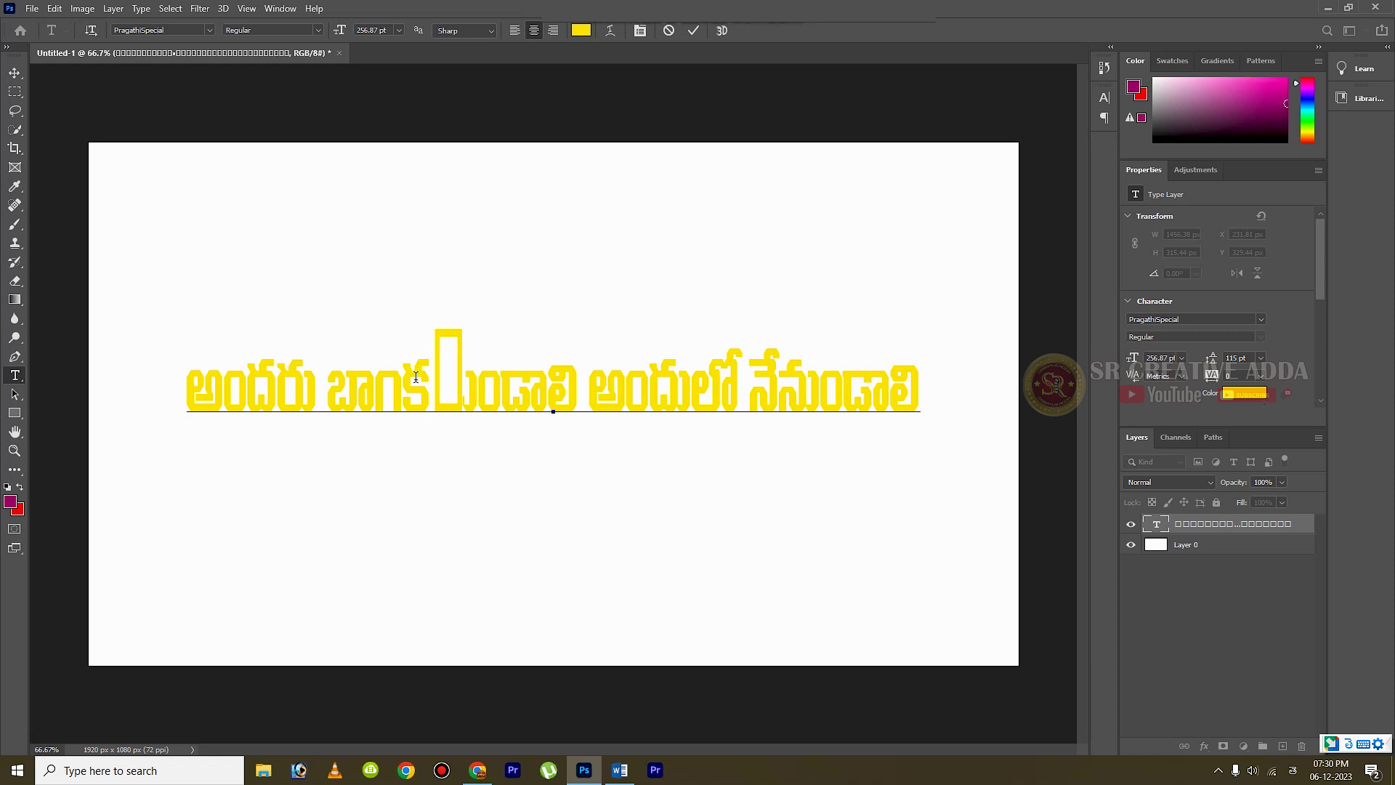
left_click(407, 386)
key("Right")
left_click(406, 387)
key("Right")
key("BackSpace")
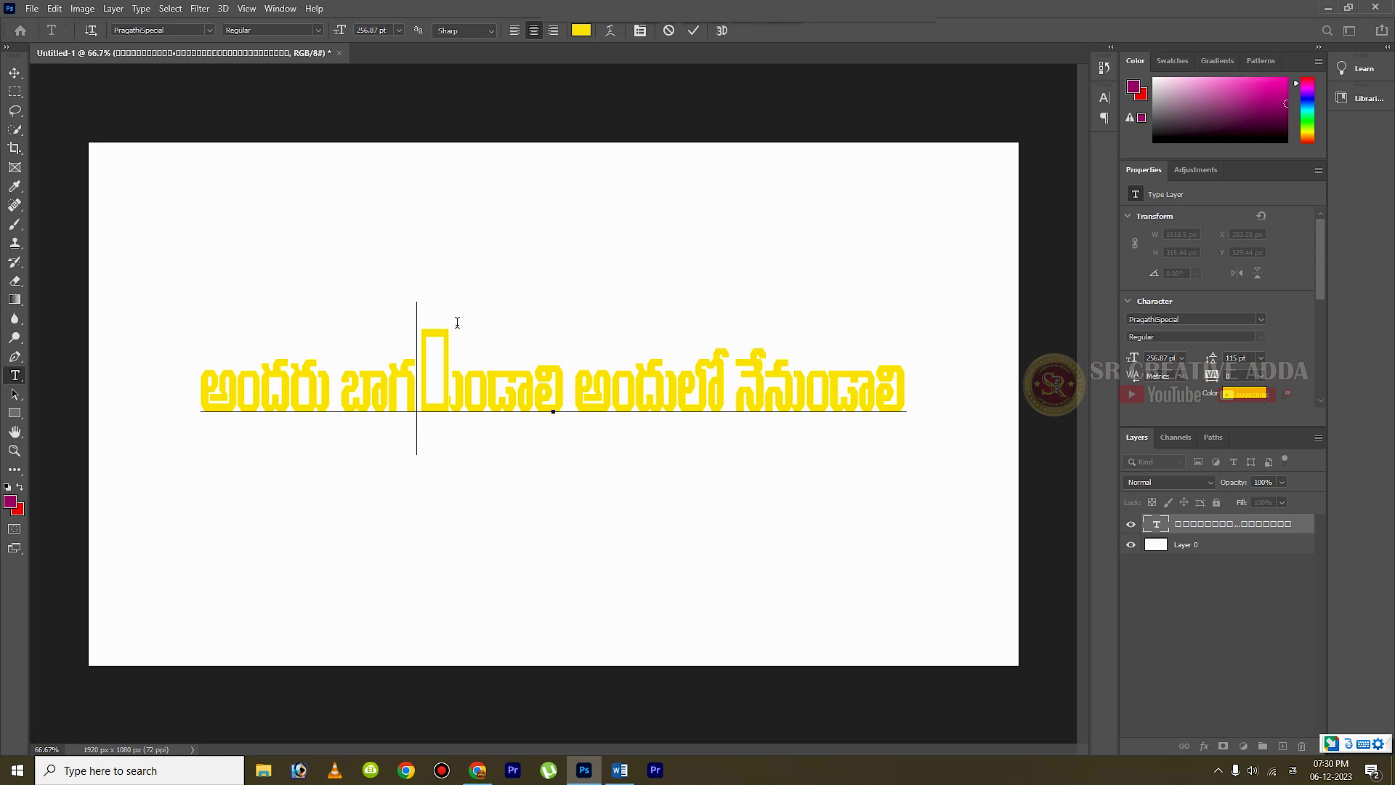
- Delete the blank box glyph, commit the sentence, and move it near the canvas top
left_click(449, 401)
key("BackSpace")
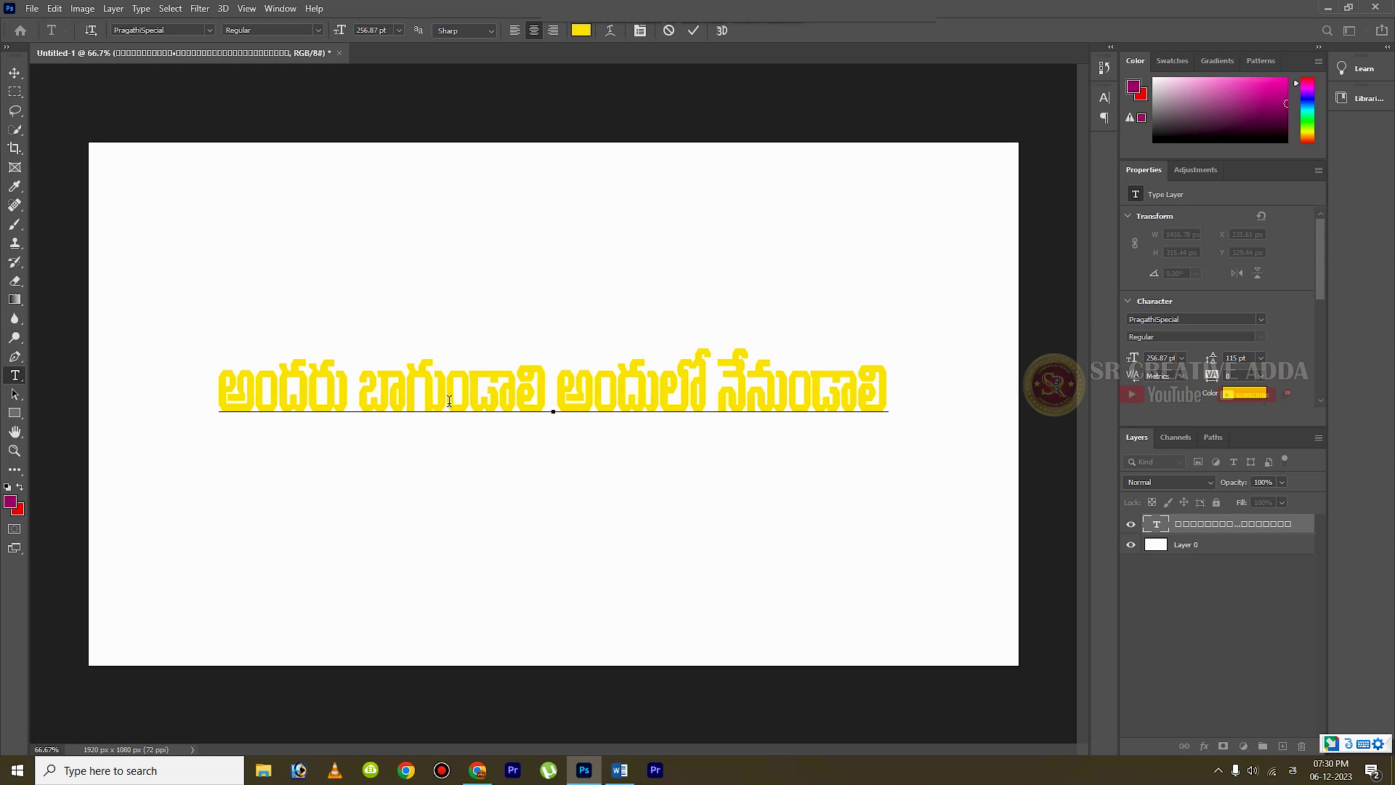
key("ctrl+z")
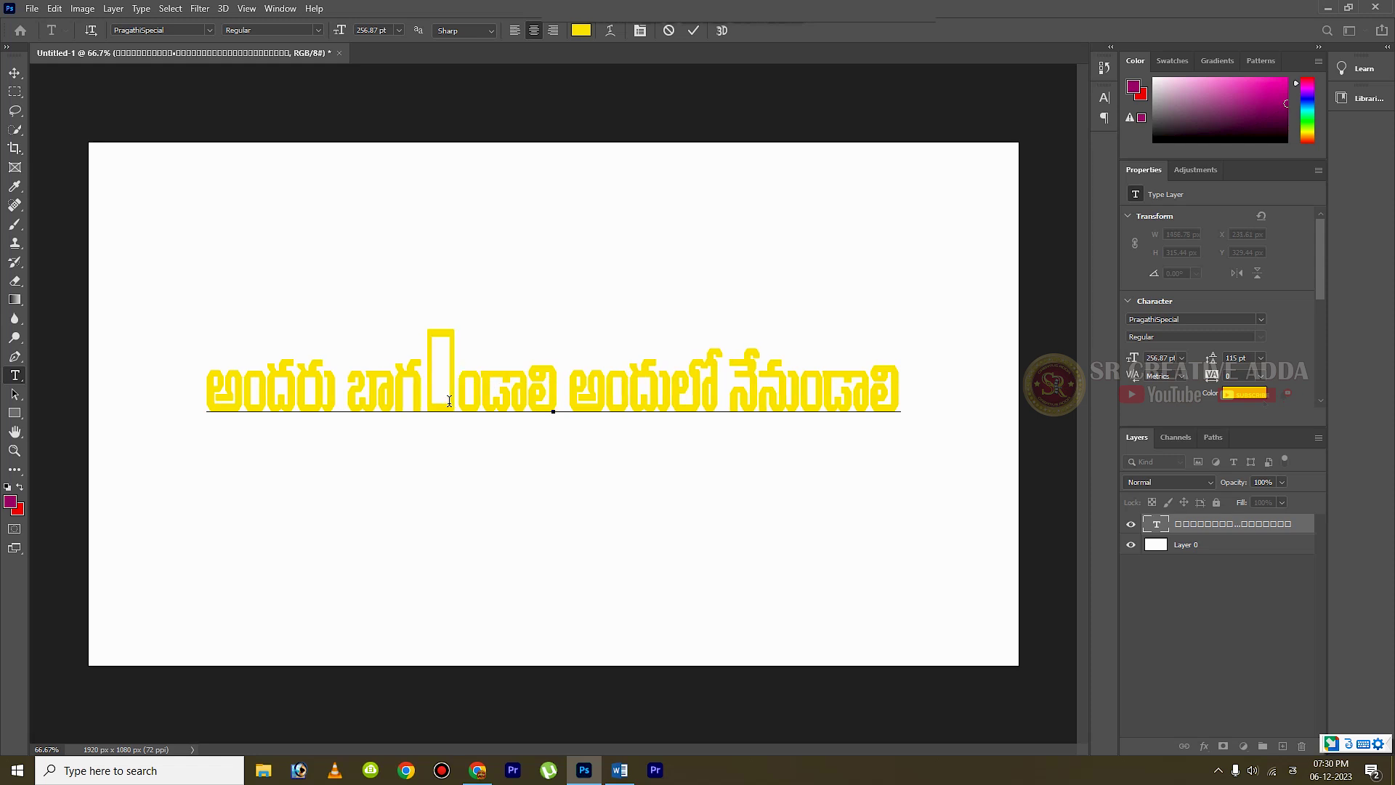
key("ctrl+z")
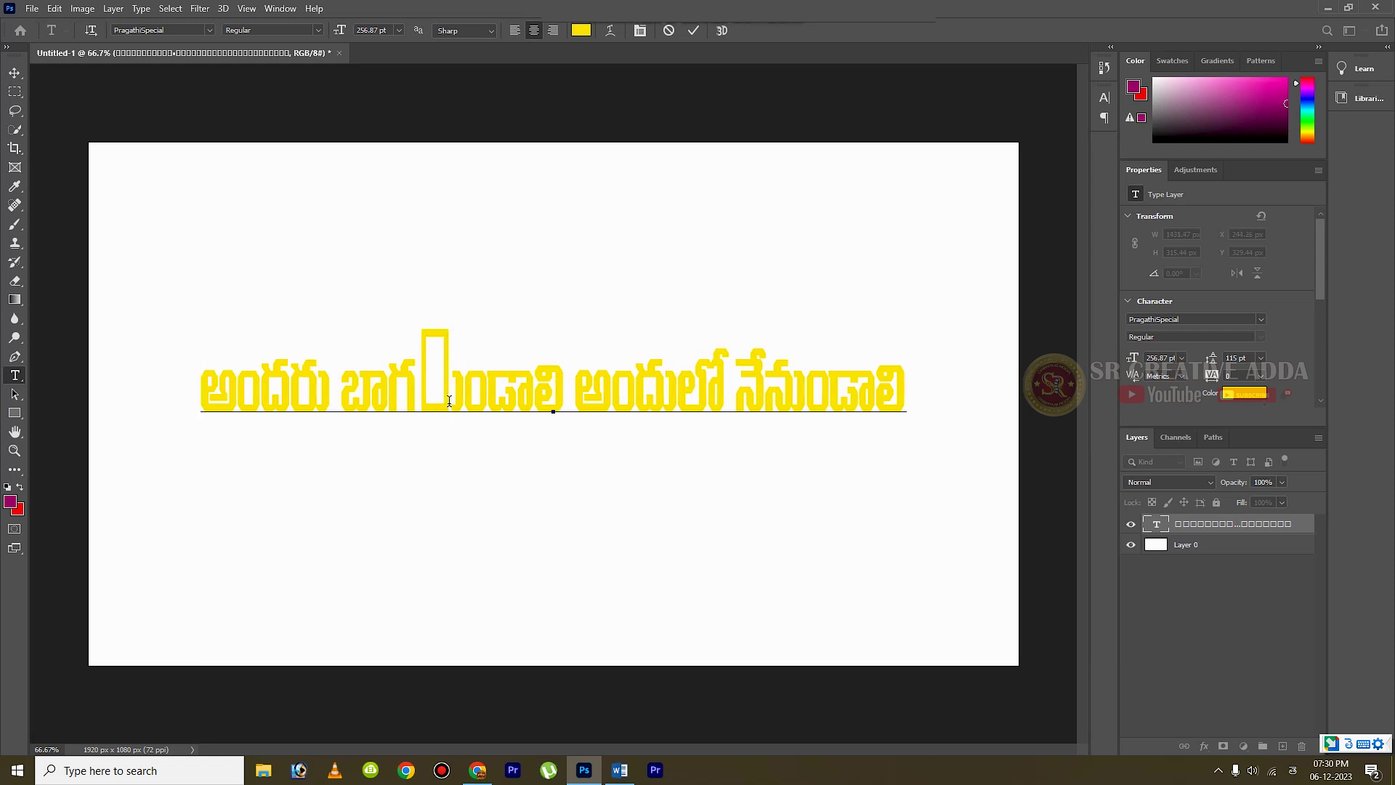
key("BackSpace")
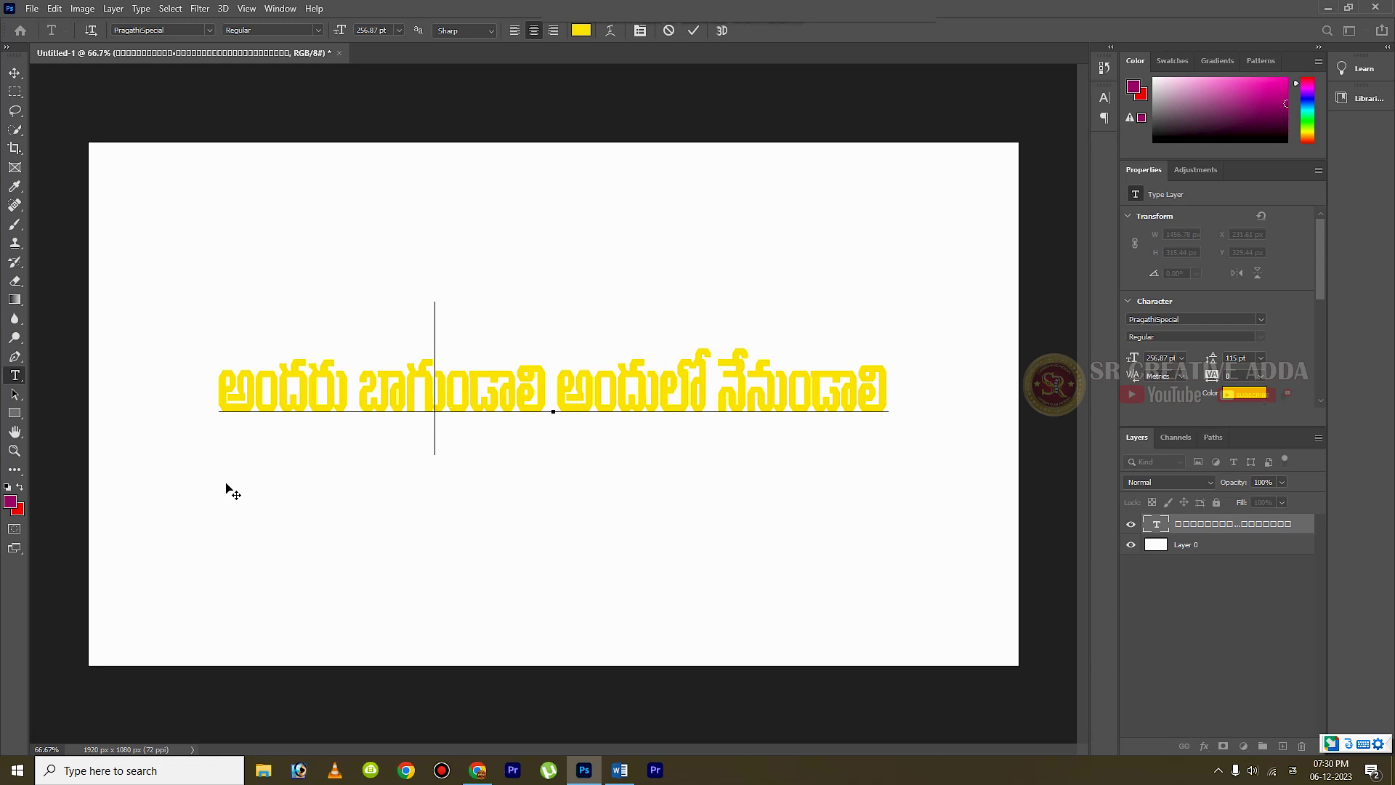
left_click_drag(215, 383, 869, 407)
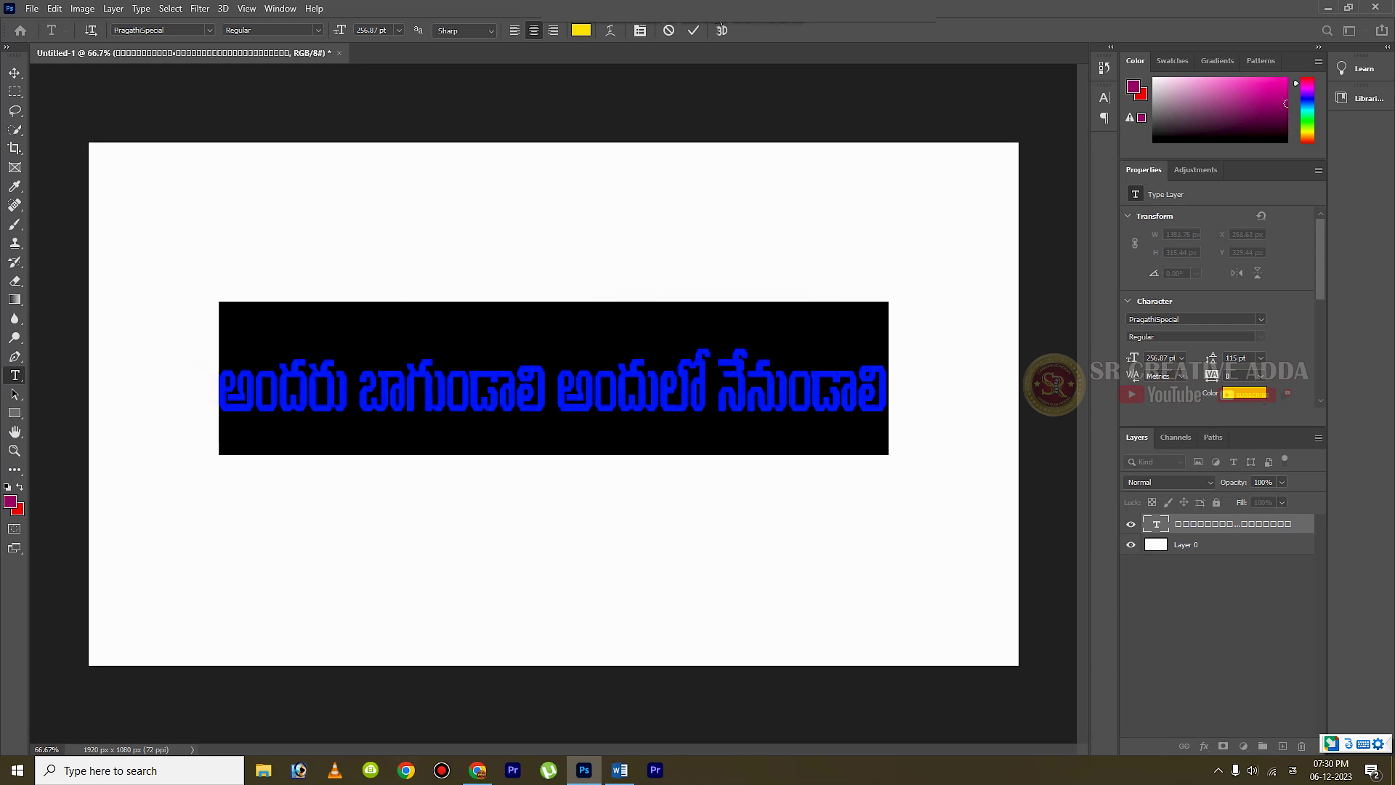
left_click(693, 31)
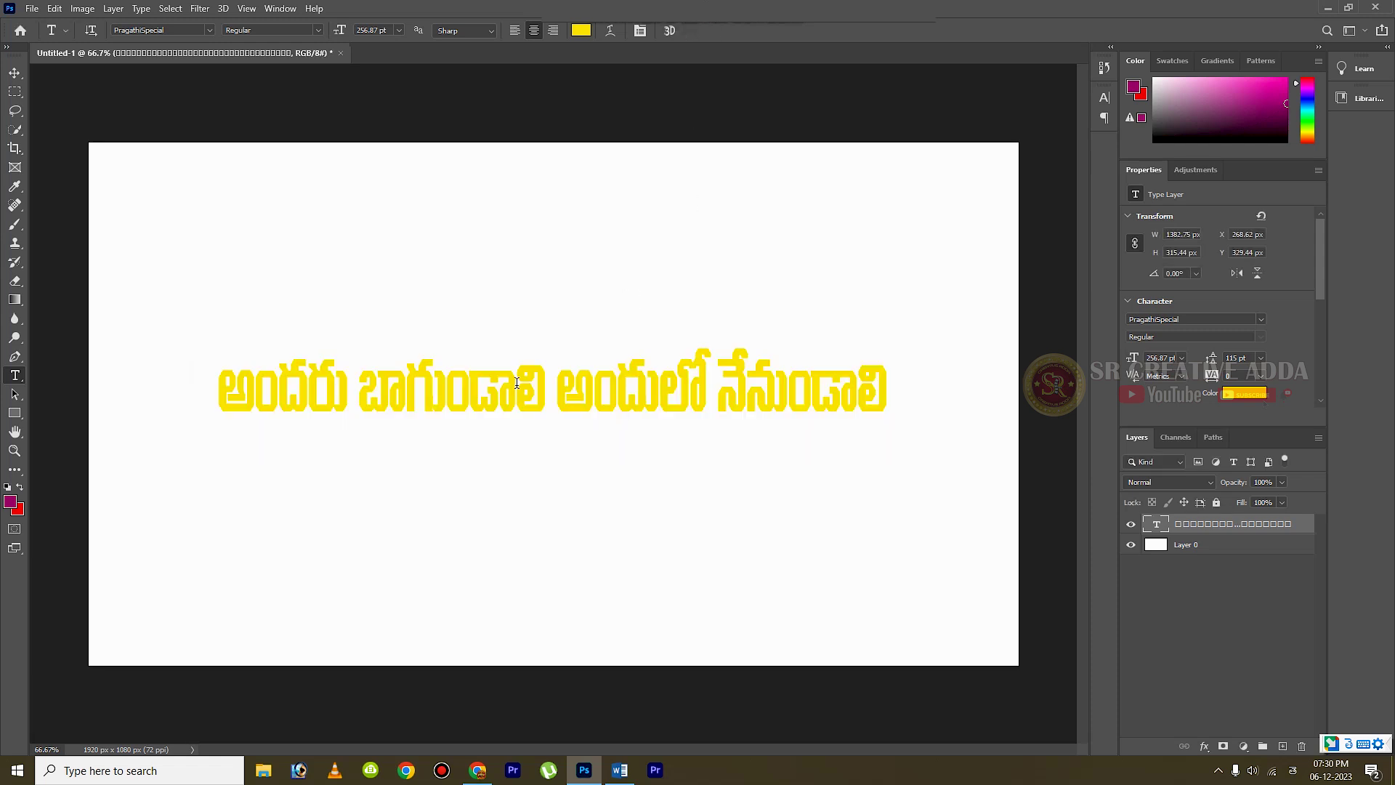
left_click_drag(467, 375, 456, 215)
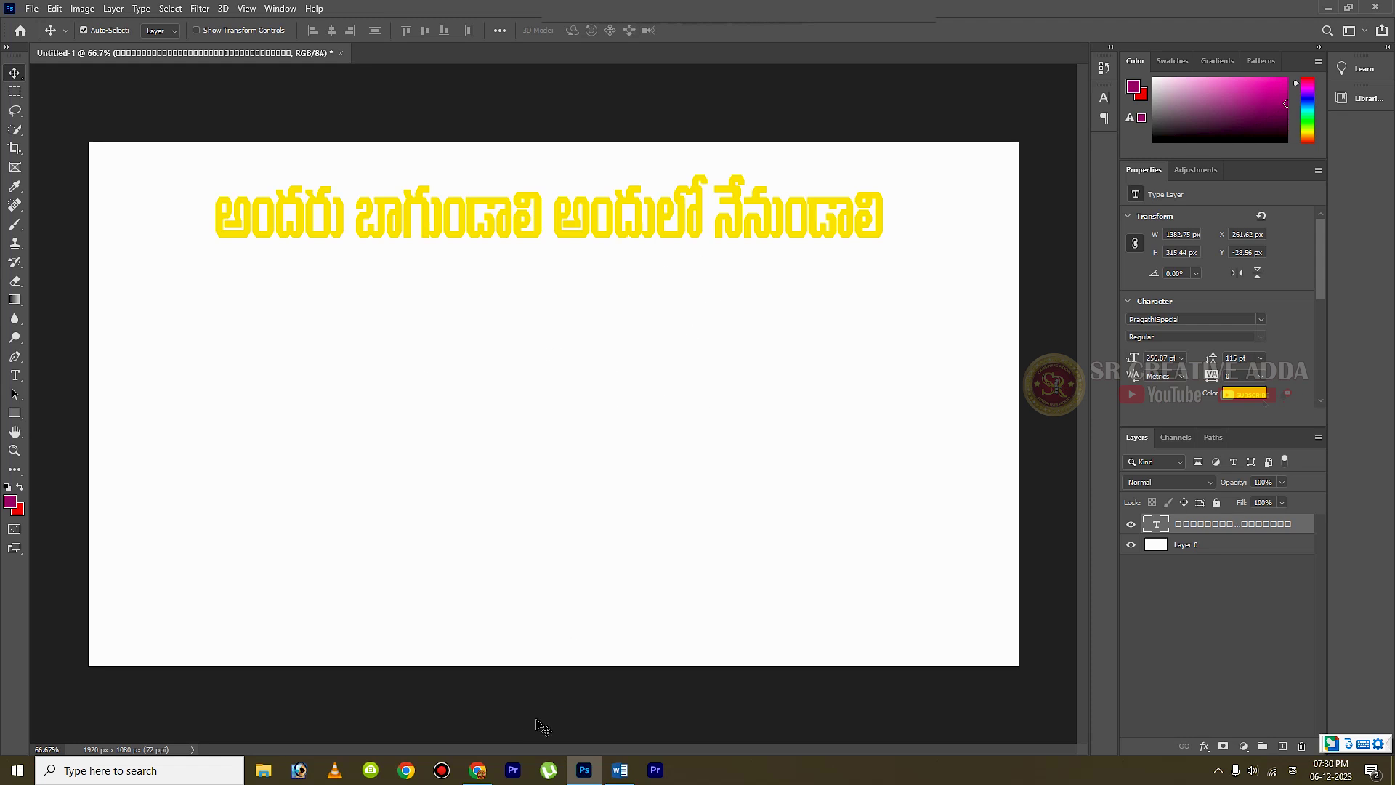
- Enter గురువారం in the eemaaTa converter, transform it to Anu 7.0, and copy the output
left_click(478, 771)
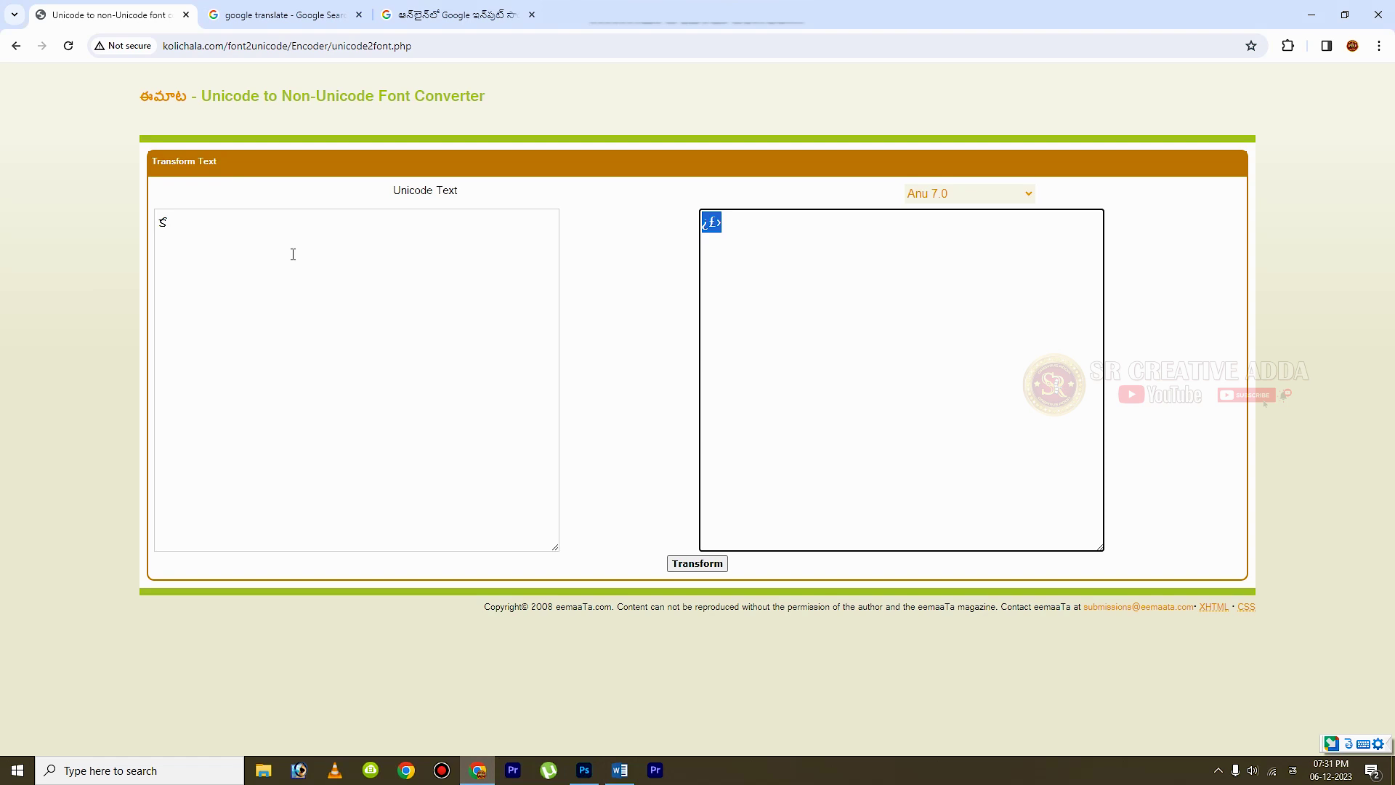
key("shift+Tab")
type("guruva")
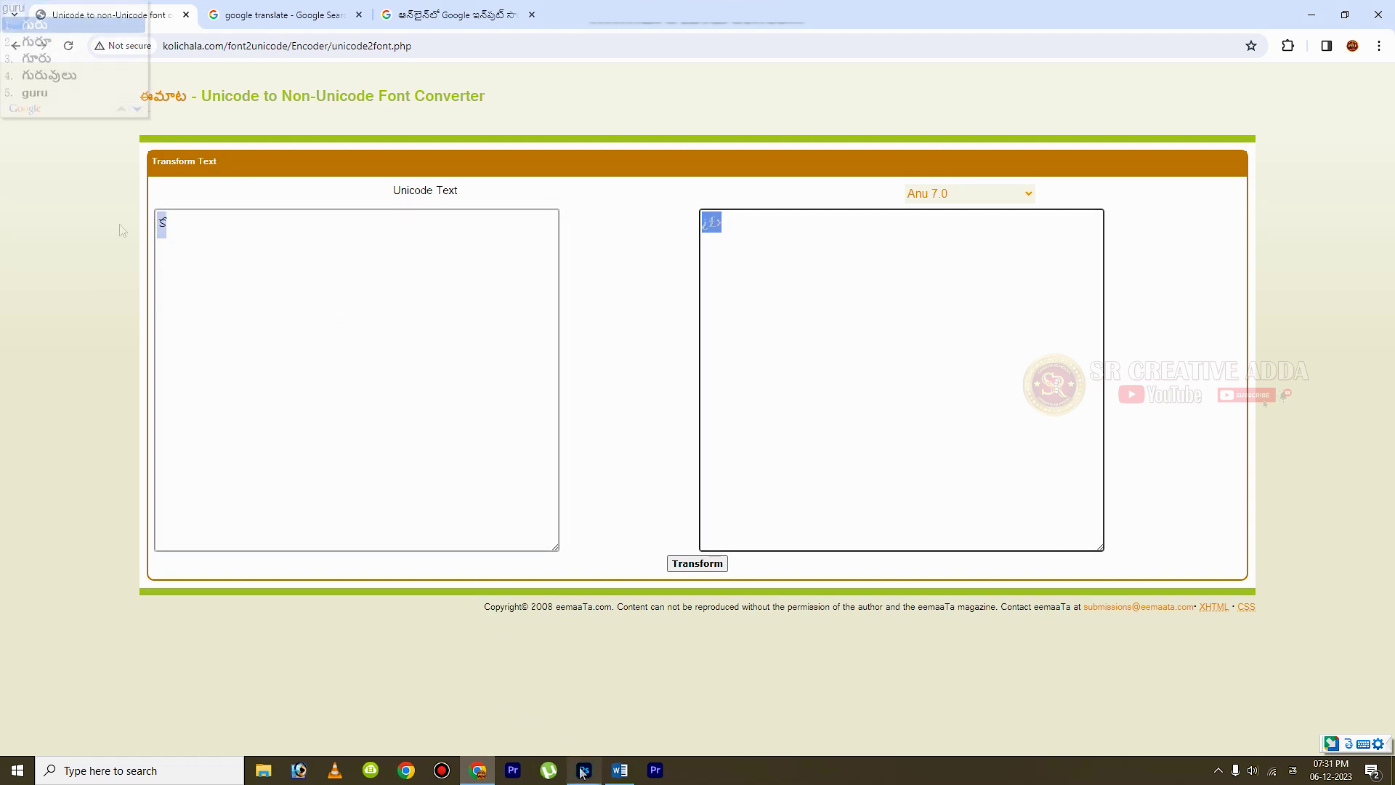
type("ram")
key("space")
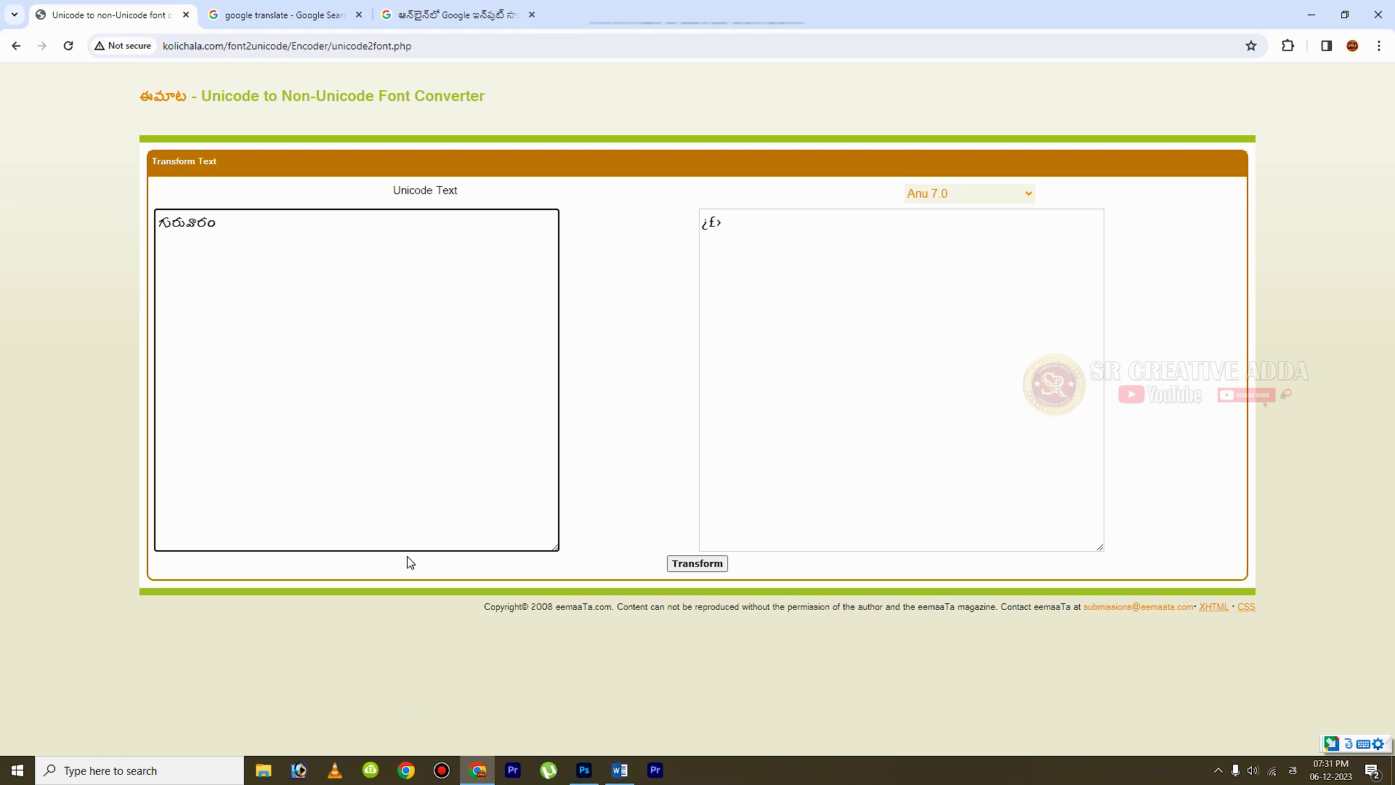
left_click(708, 564)
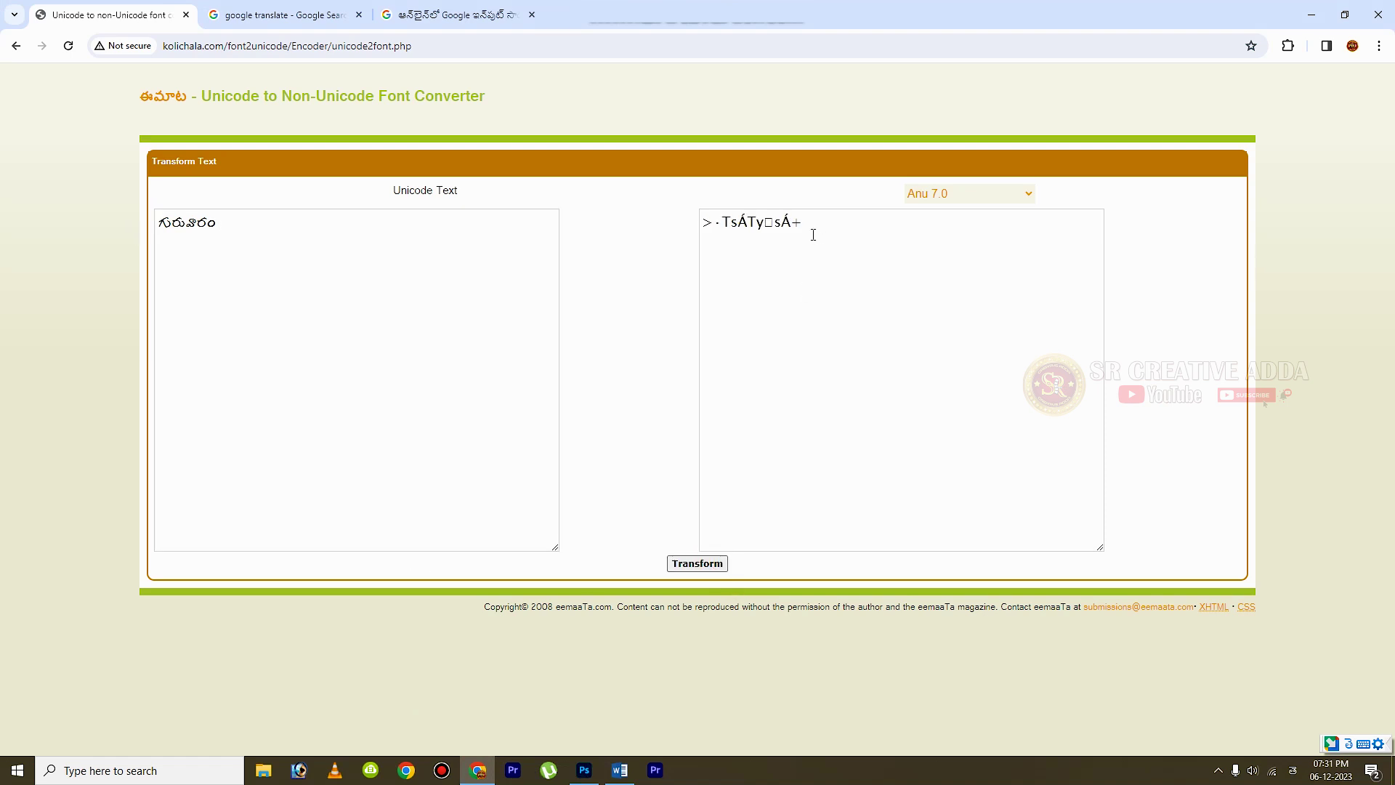
left_click_drag(812, 221, 738, 222)
left_click_drag(652, 242, 644, 240)
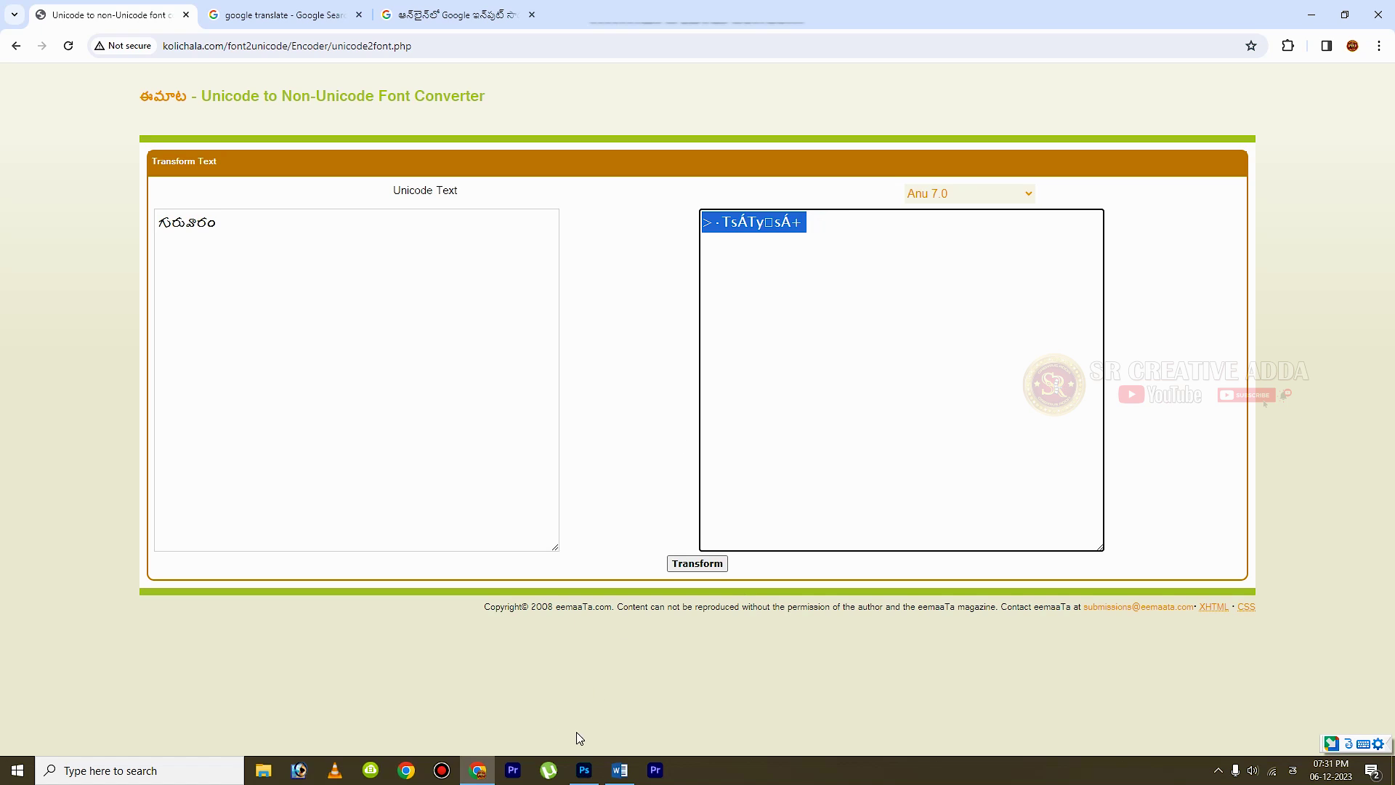
left_click(620, 769)
- Paste the converted గురువారం into Word and select it for copying
type("గురువారం")
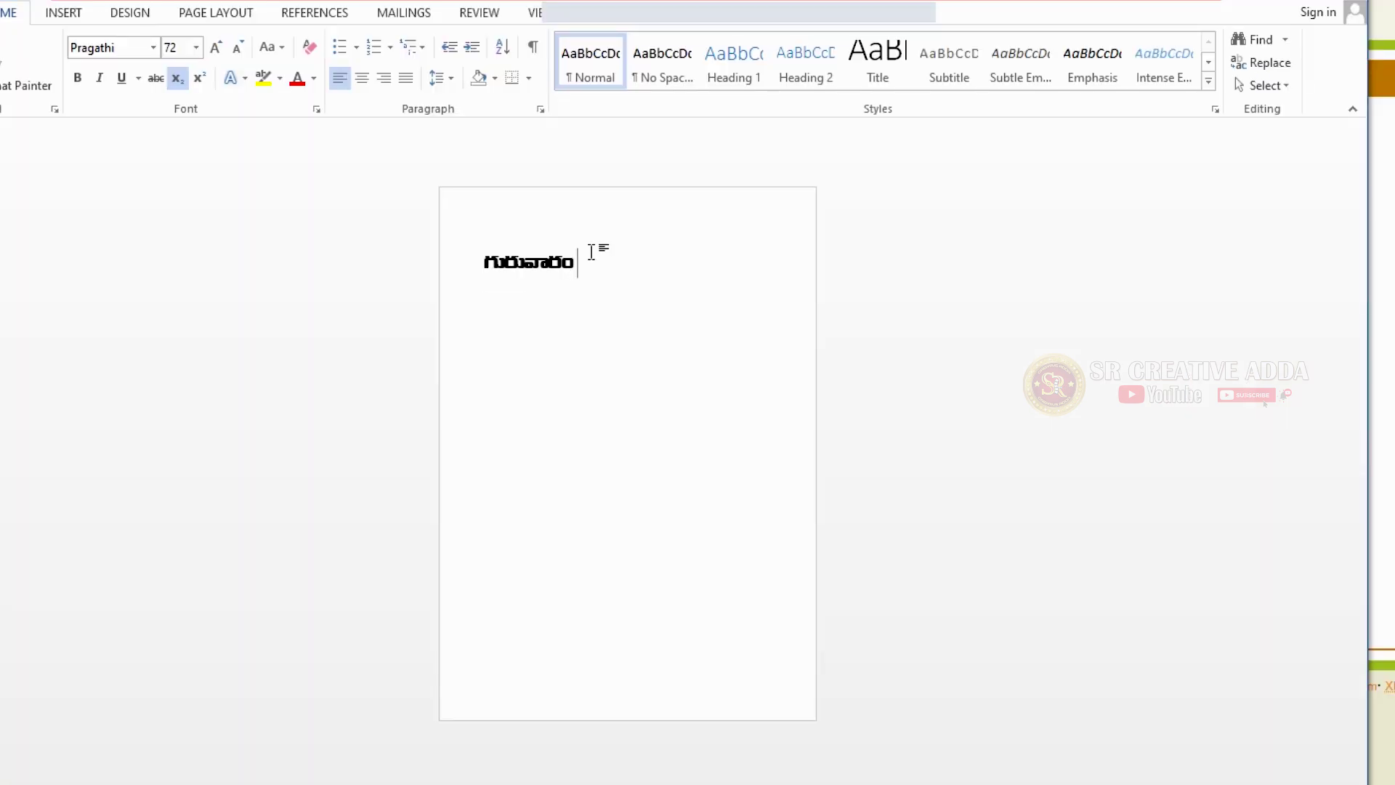
left_click_drag(591, 252, 470, 271)
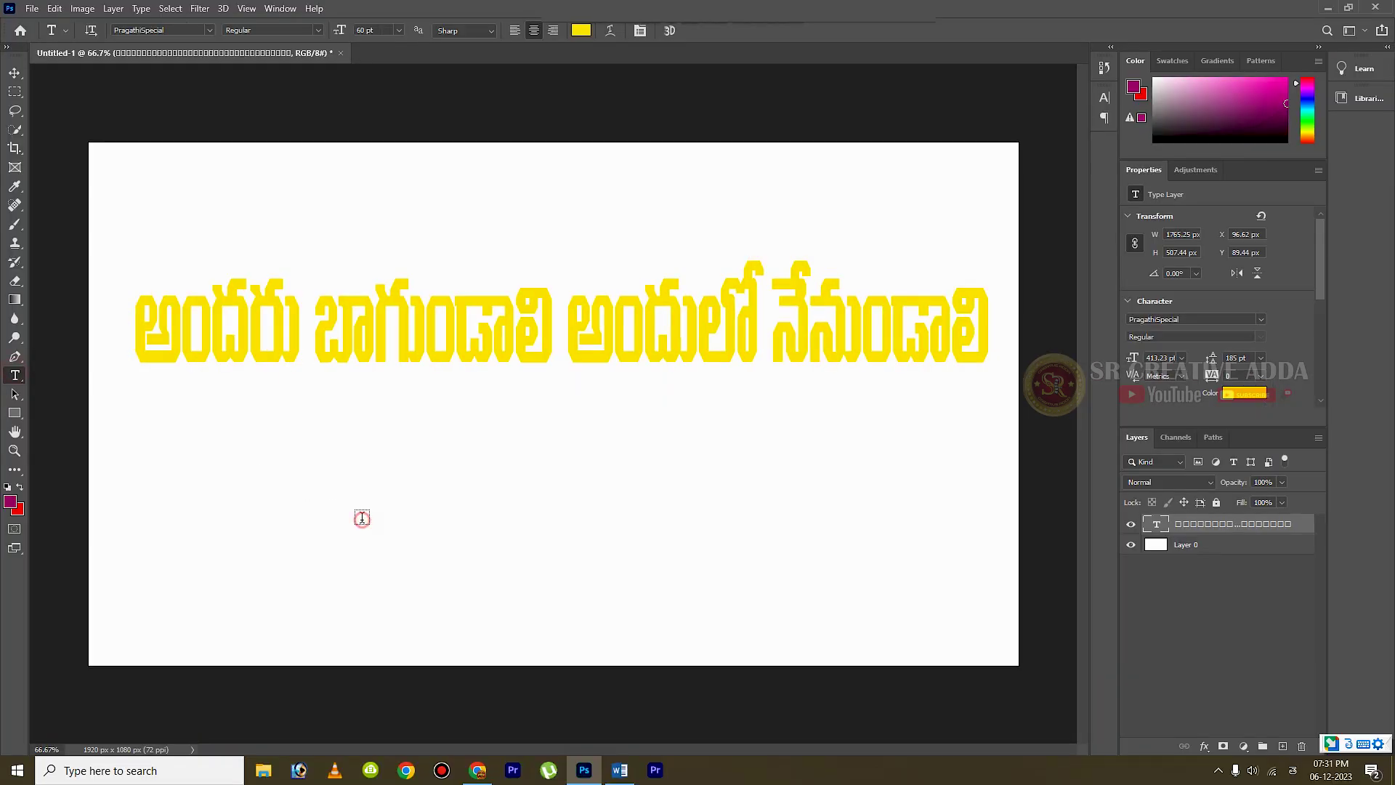
- Paste the copied word as a new text layer below the sentence and commit it
left_click(361, 519)
key("ctrl+v")
left_click(693, 30)
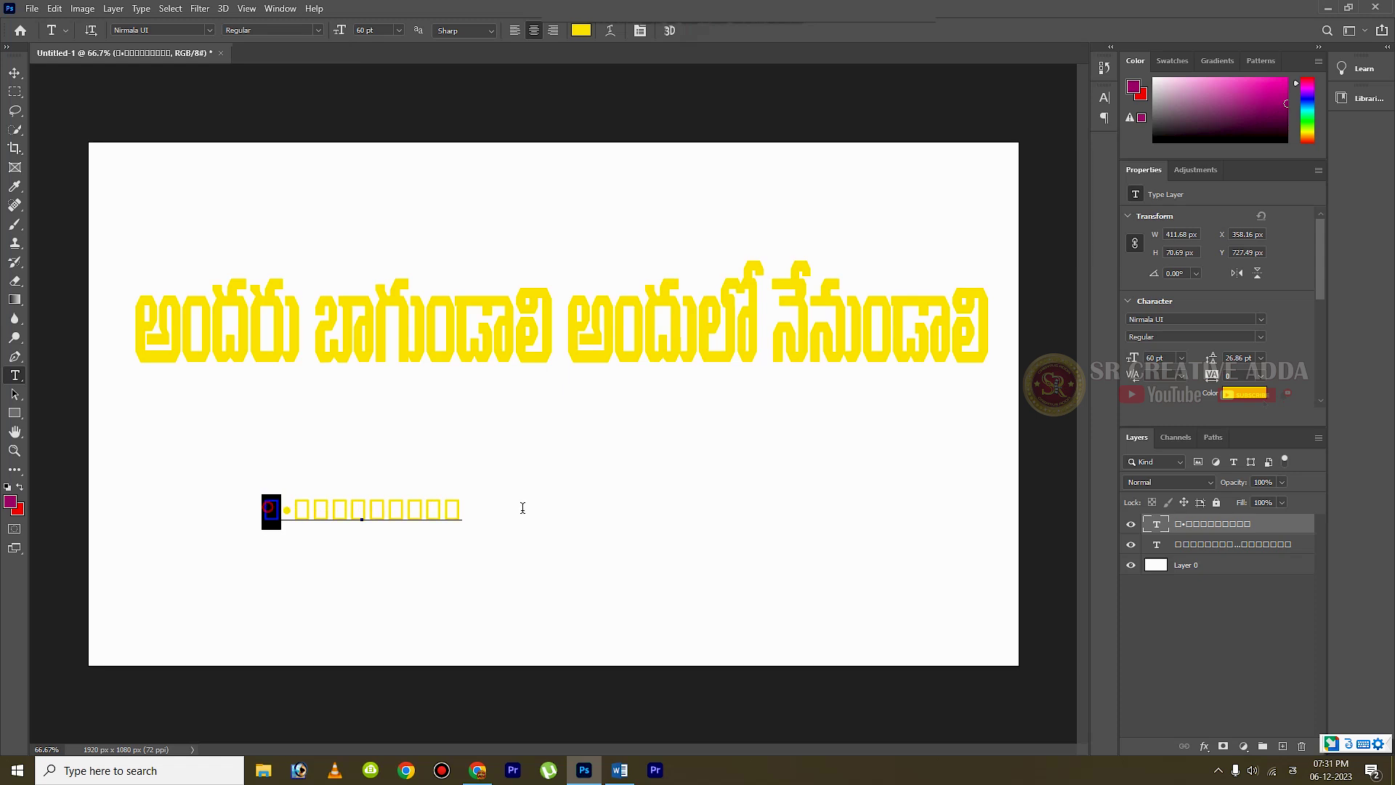
key("ctrl+a")
key("ctrl+t")
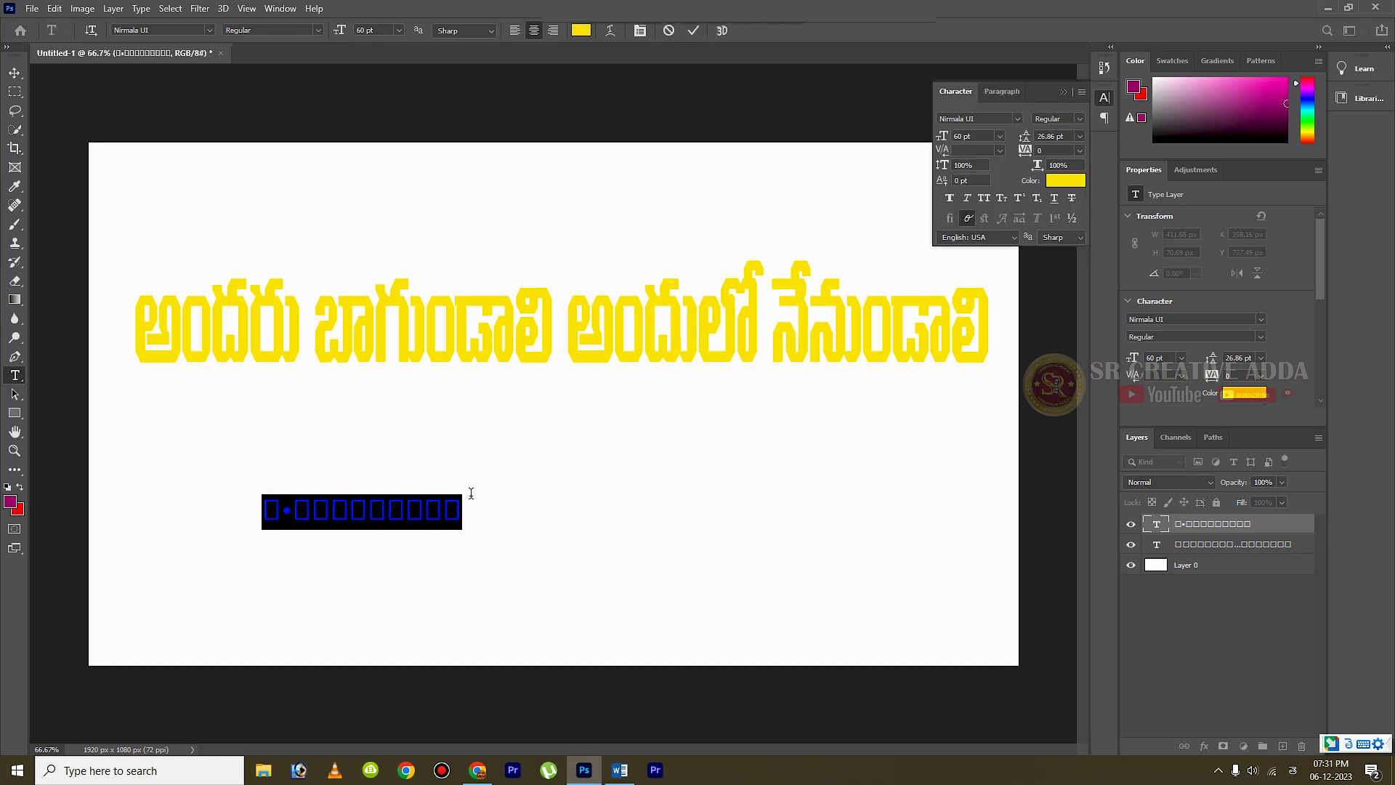
left_click(1063, 92)
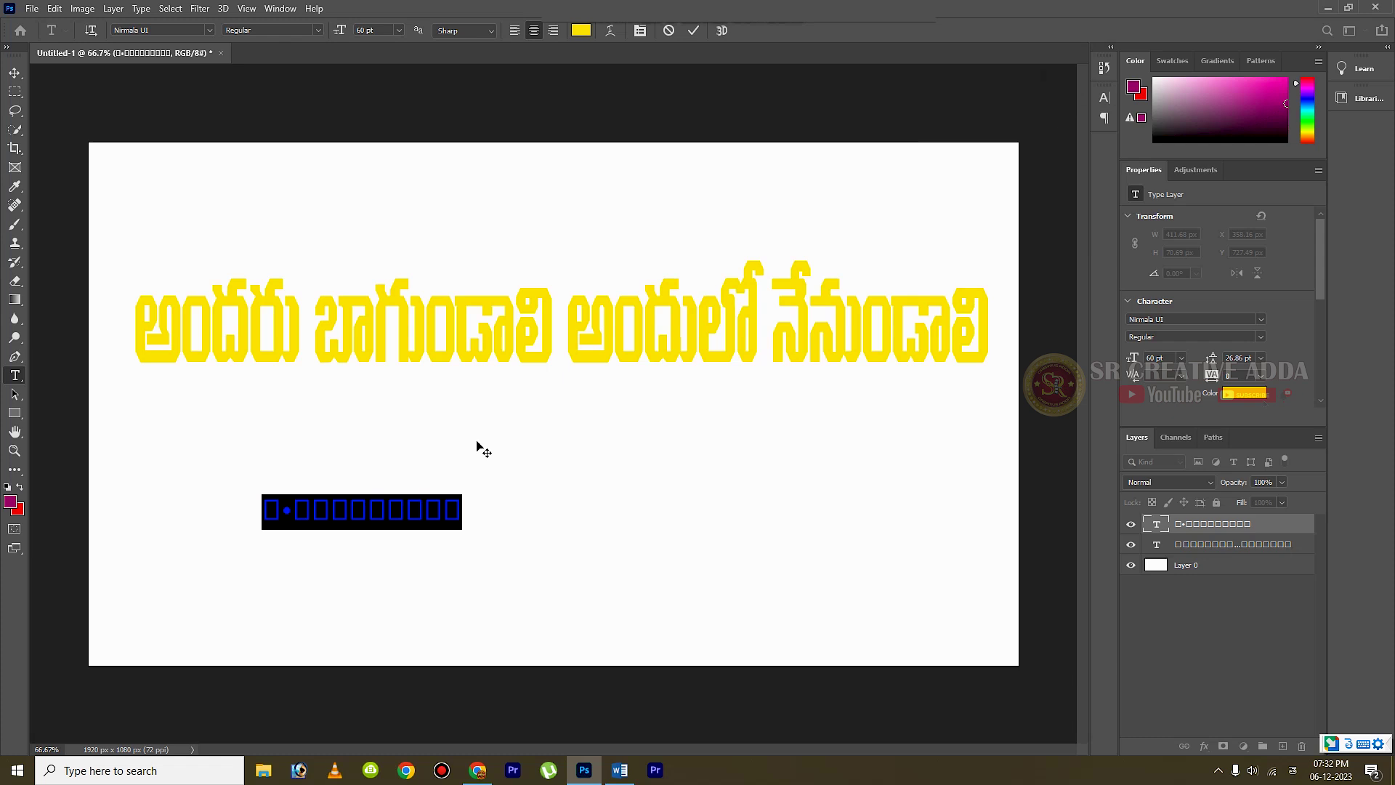
left_click(693, 31)
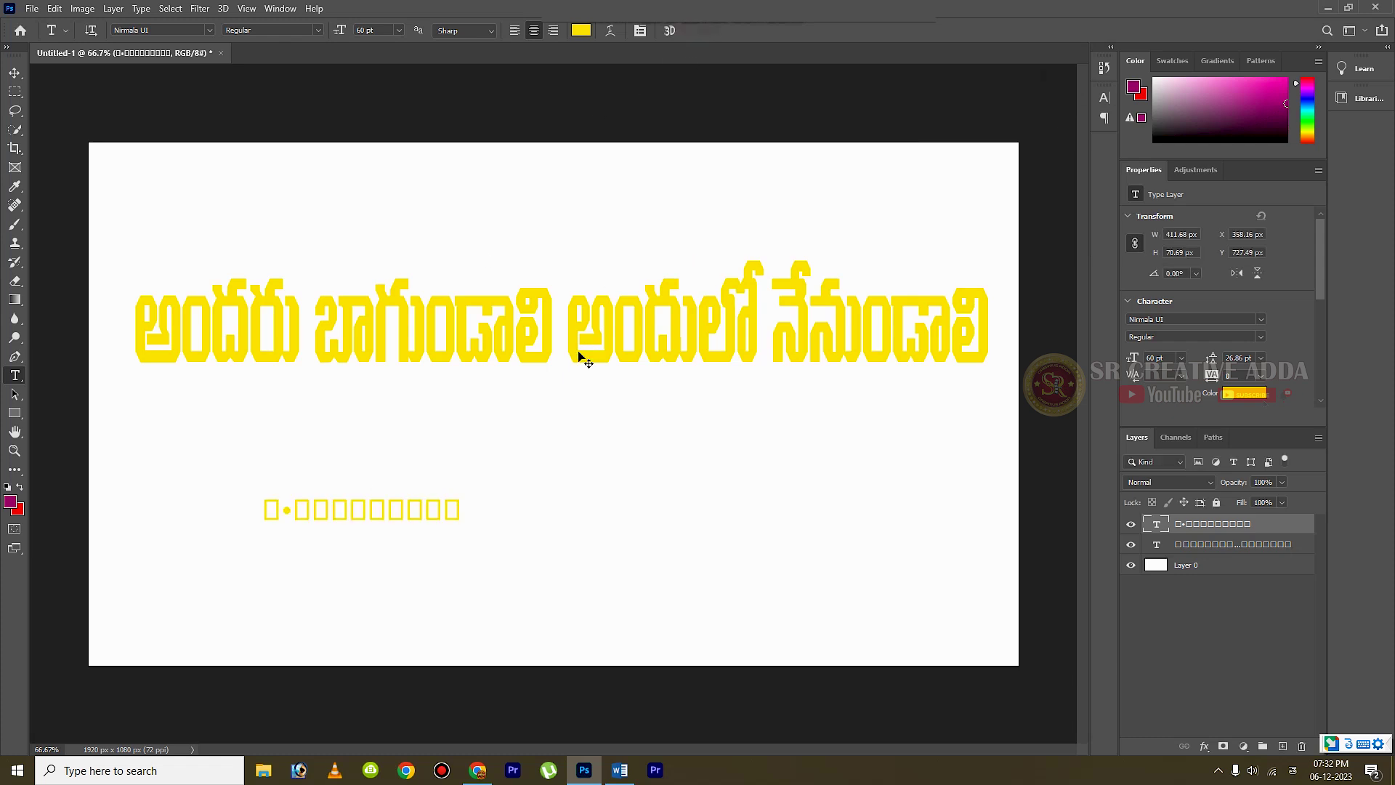
- Scale the second line about 333% and centre it beneath the yellow sentence
key("ctrl+t")
left_click_drag(461, 495, 734, 400)
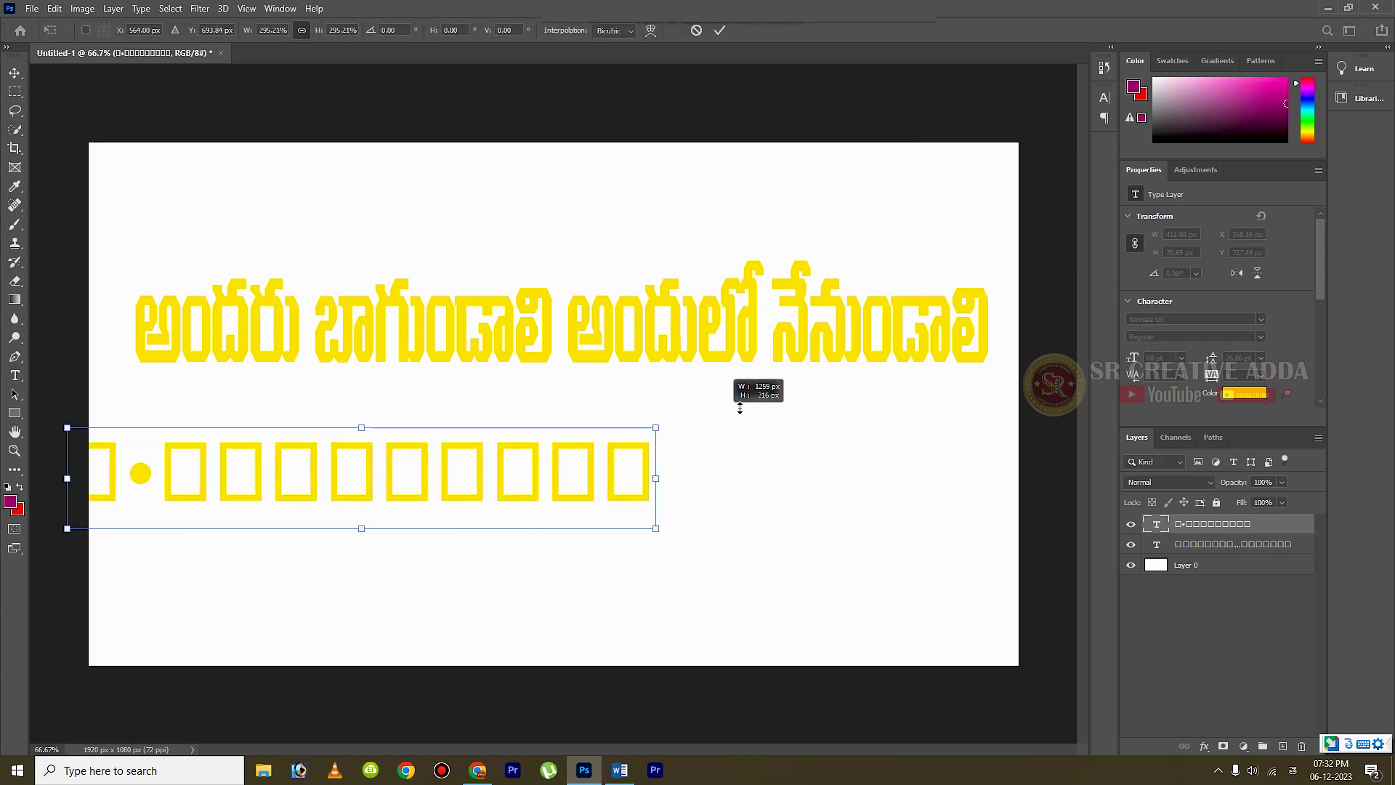
mouse_move(393, 505)
left_mouse_down()
mouse_move(622, 517)
mouse_move(626, 530)
left_mouse_up()
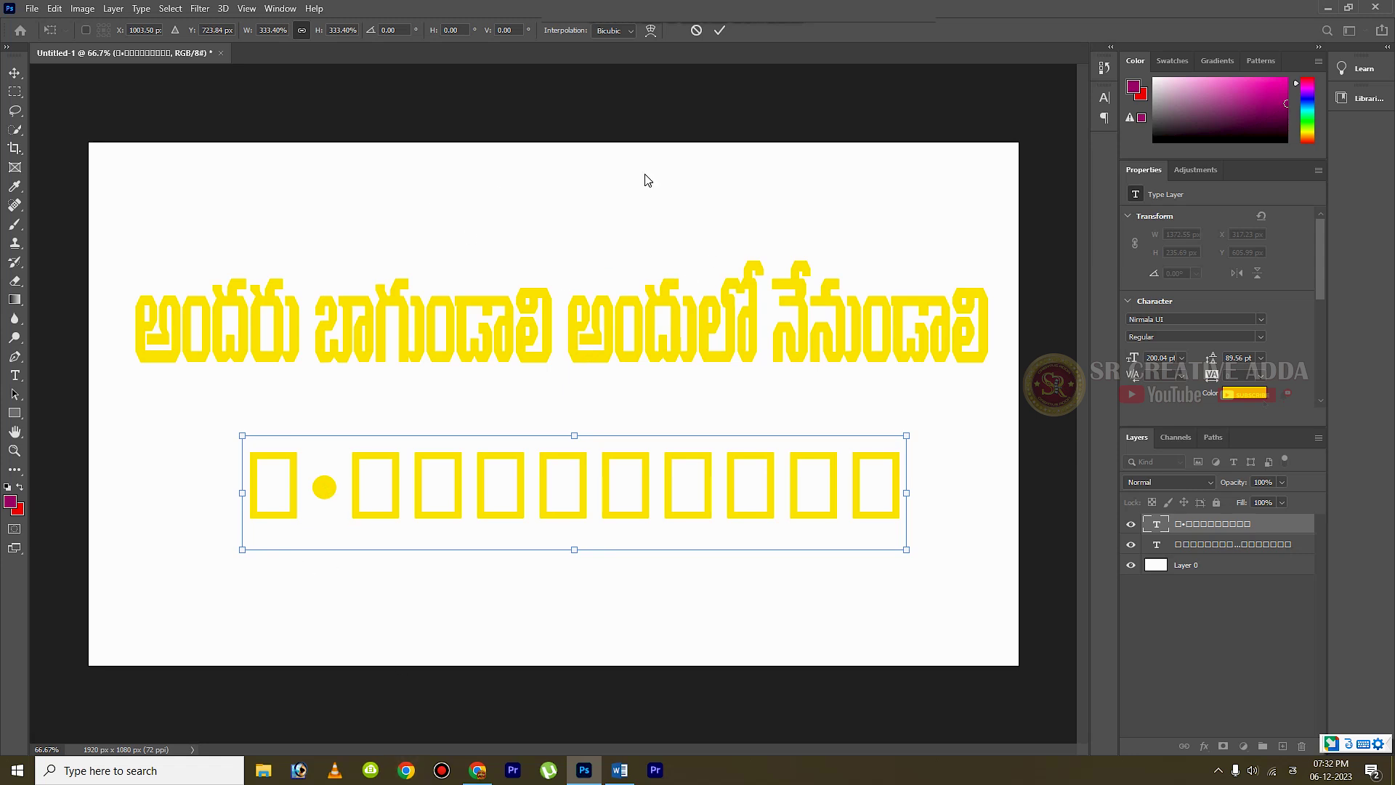
left_click(720, 30)
mouse_move(255, 459)
left_mouse_down()
mouse_move(572, 514)
mouse_move(928, 449)
left_mouse_up()
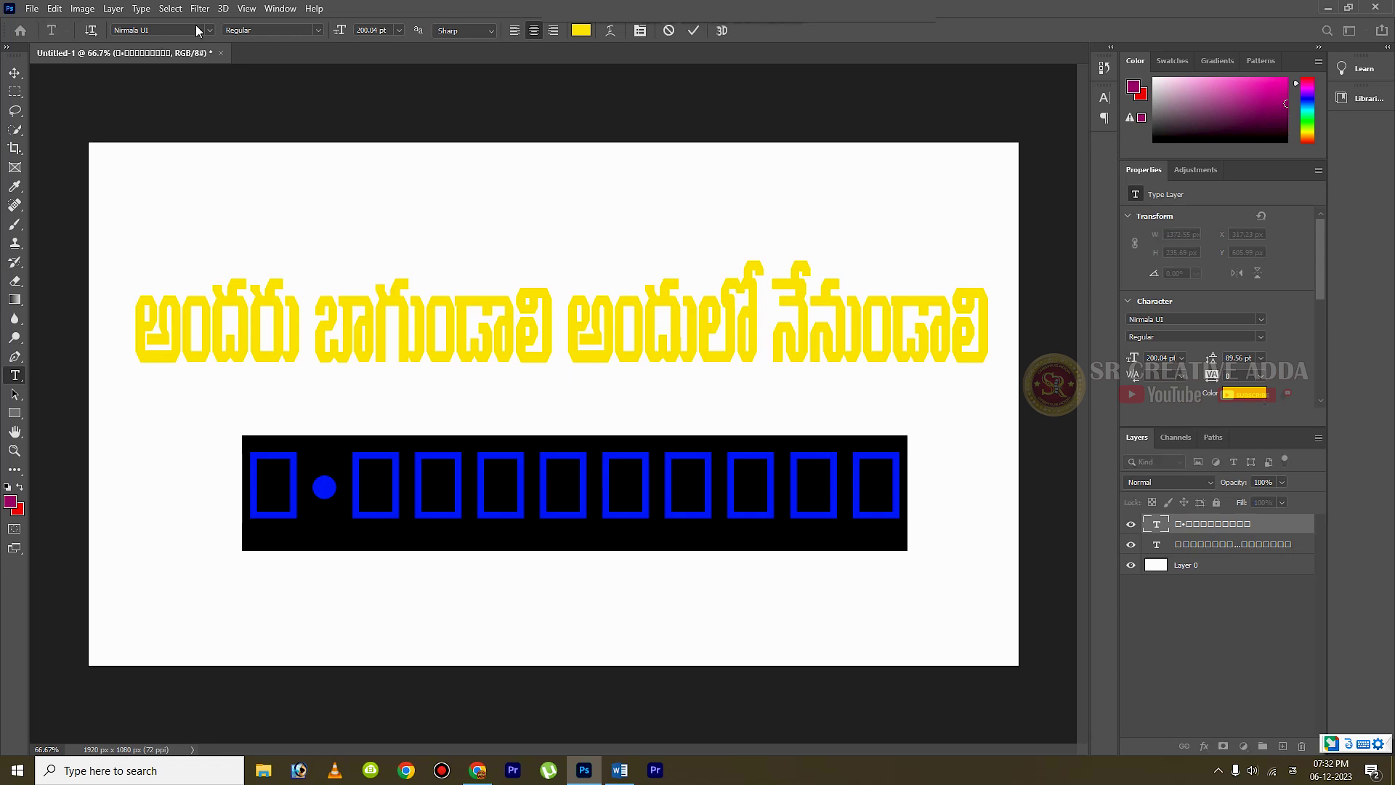
- Apply the Vasantha font to the whole second line and commit it
left_click_drag(255, 460, 981, 524)
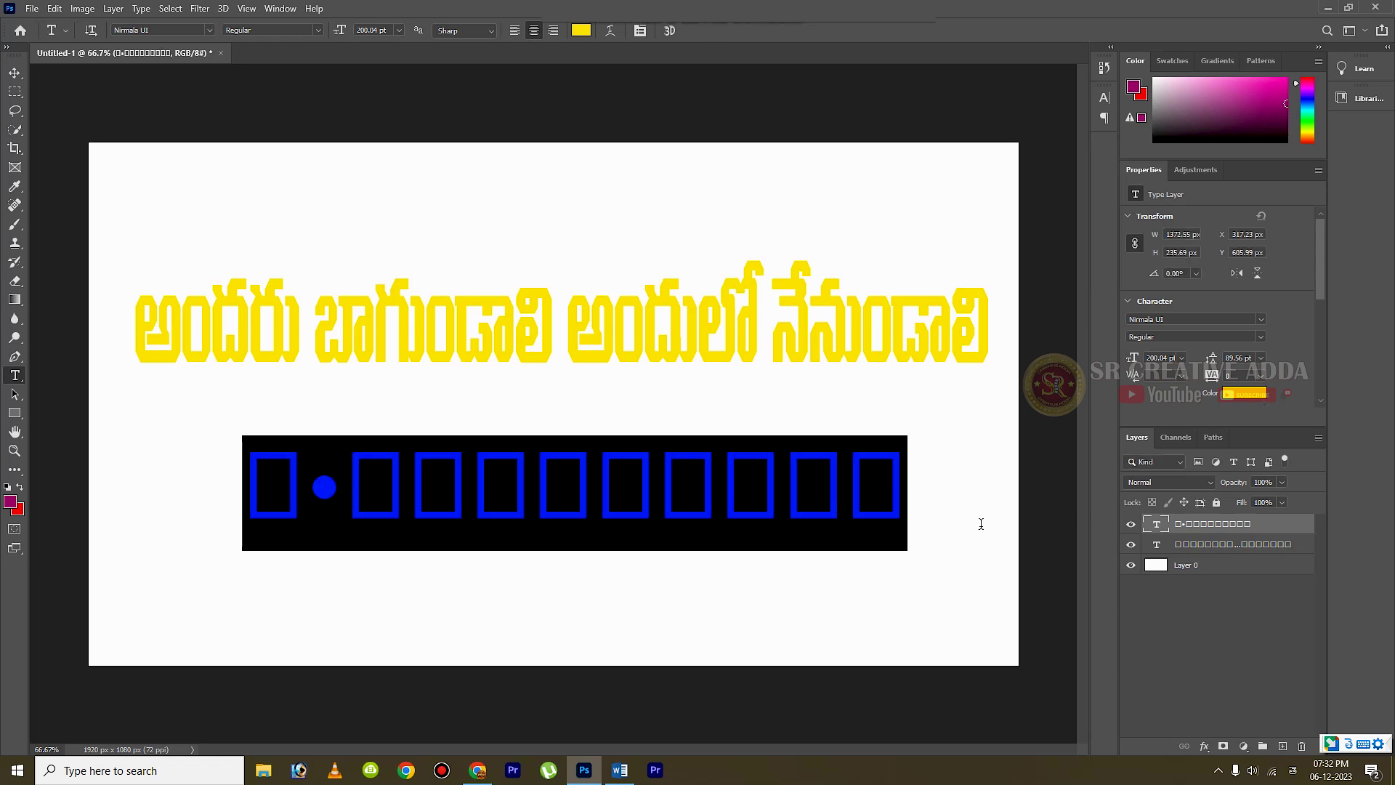
left_click(210, 30)
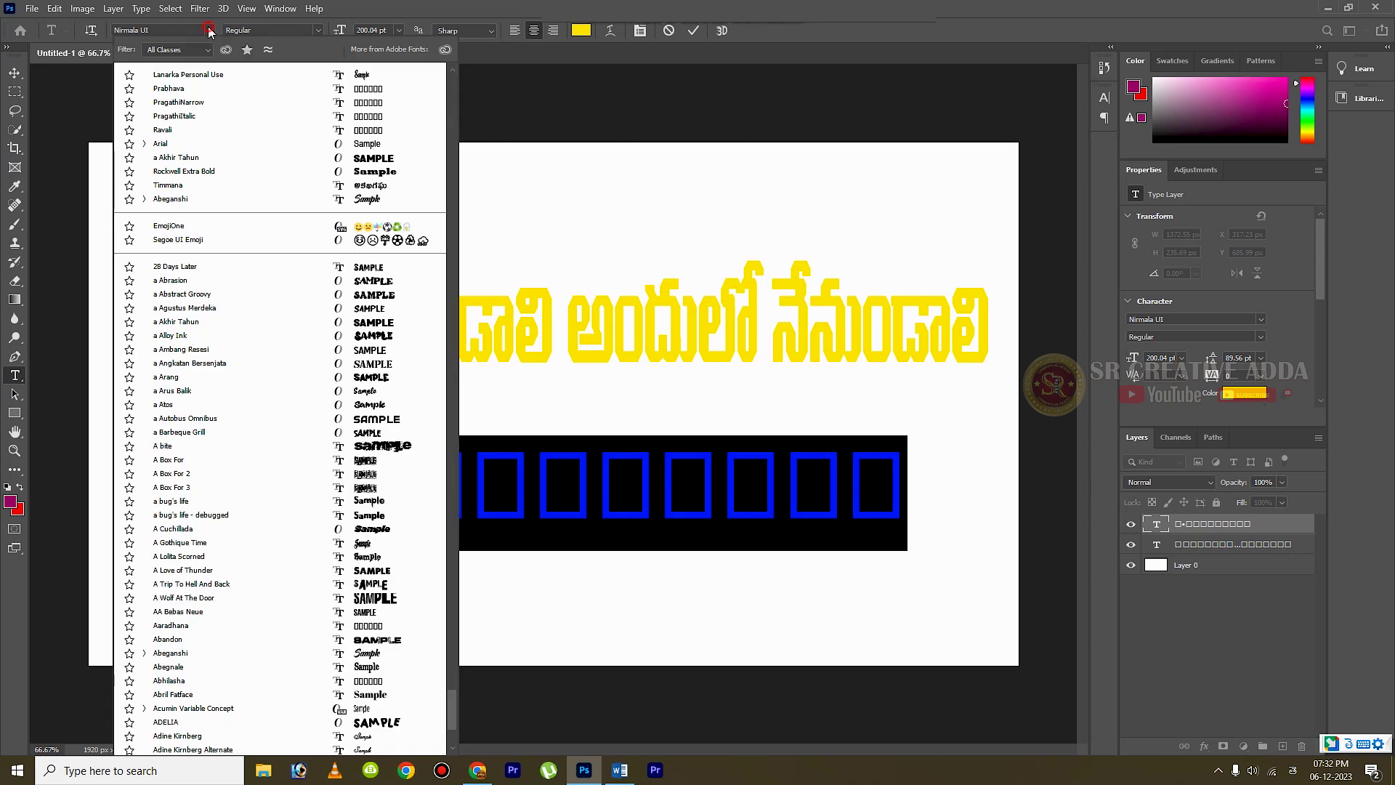
left_click(255, 481)
left_click_drag(255, 459, 905, 501)
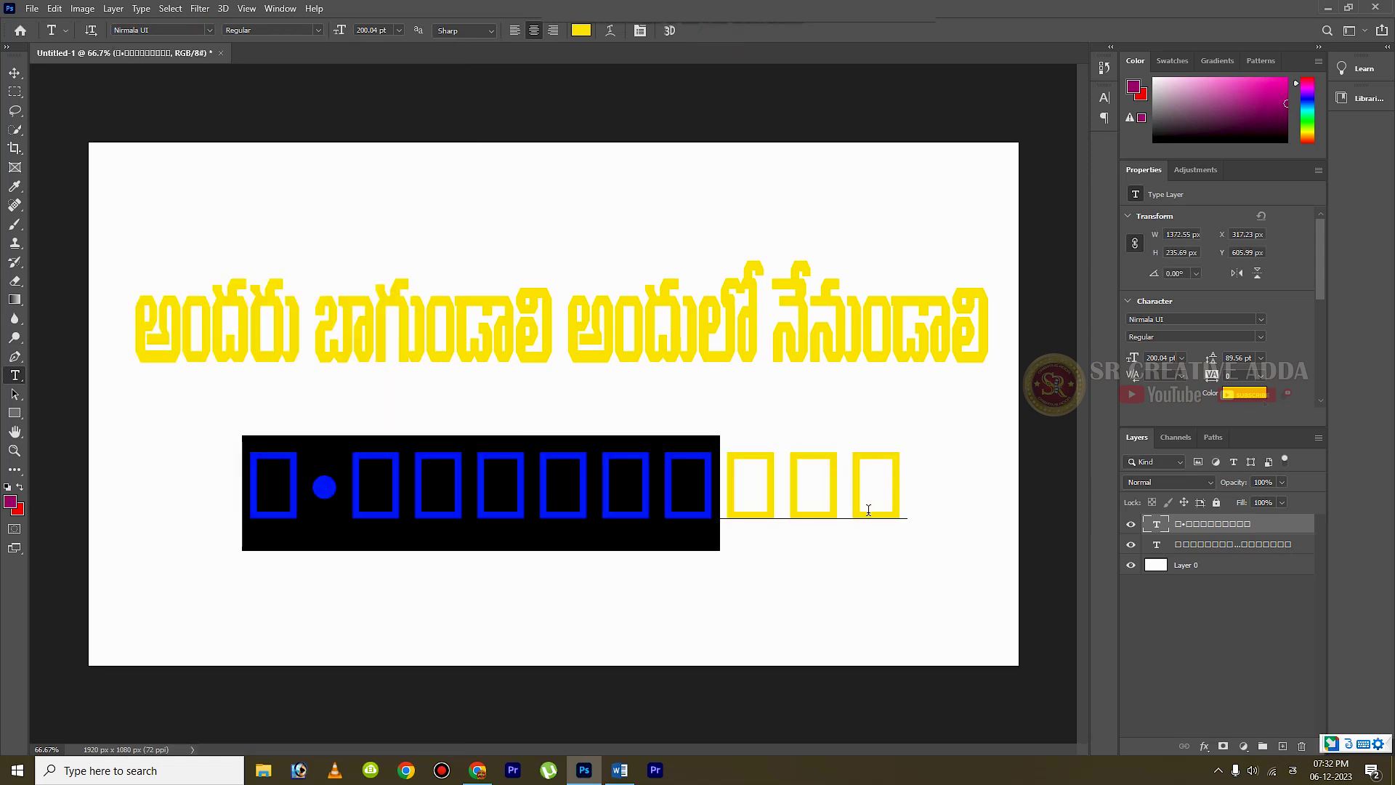
left_click(210, 30)
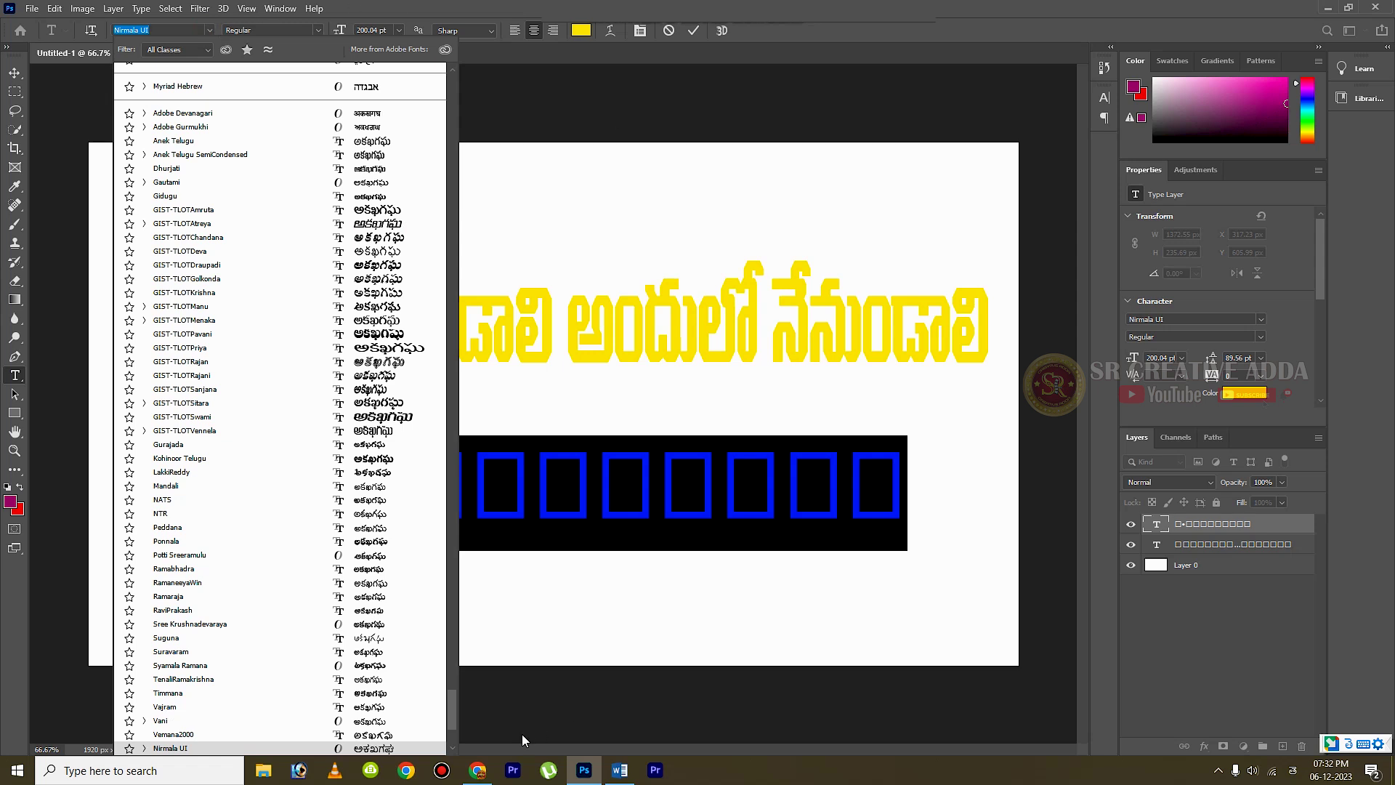
left_click_drag(451, 709, 460, 656)
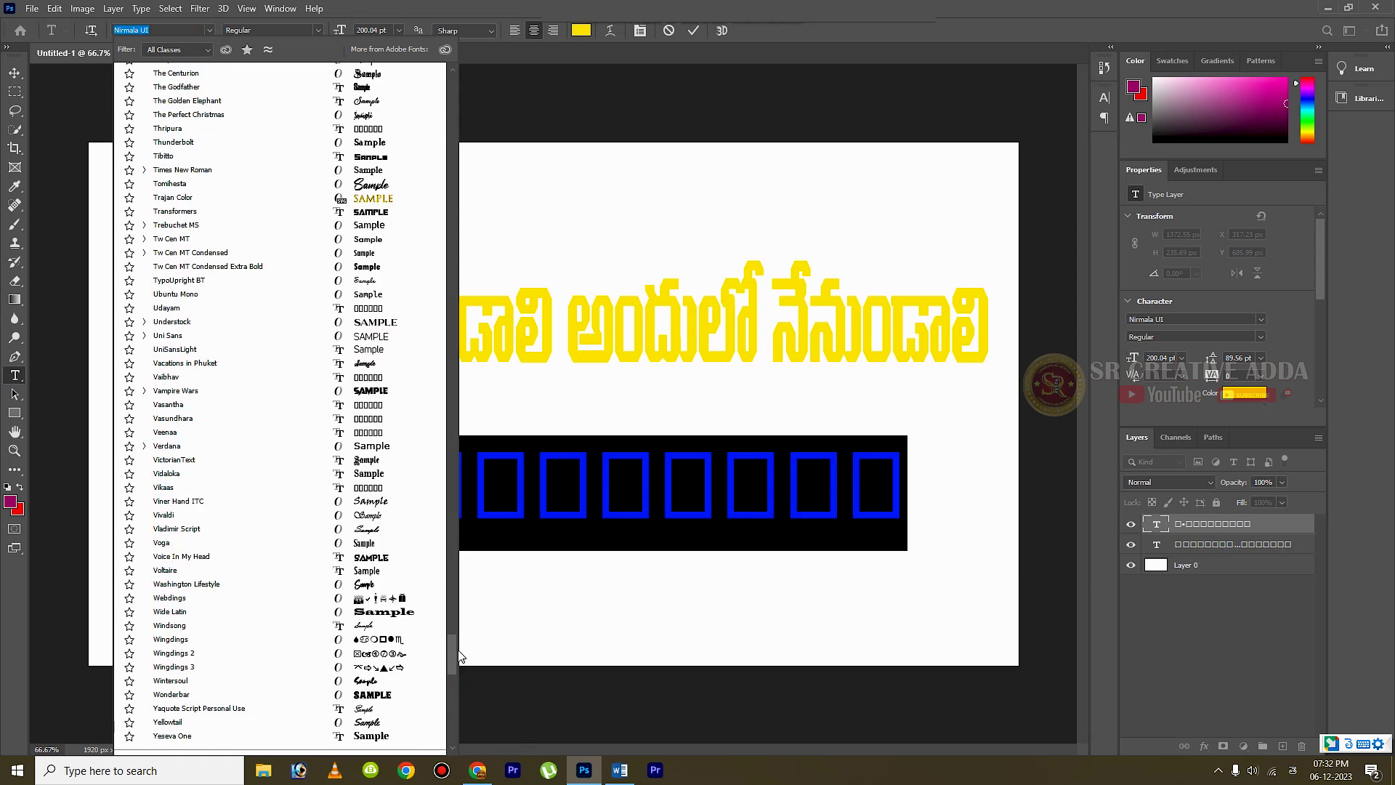
left_click(380, 409)
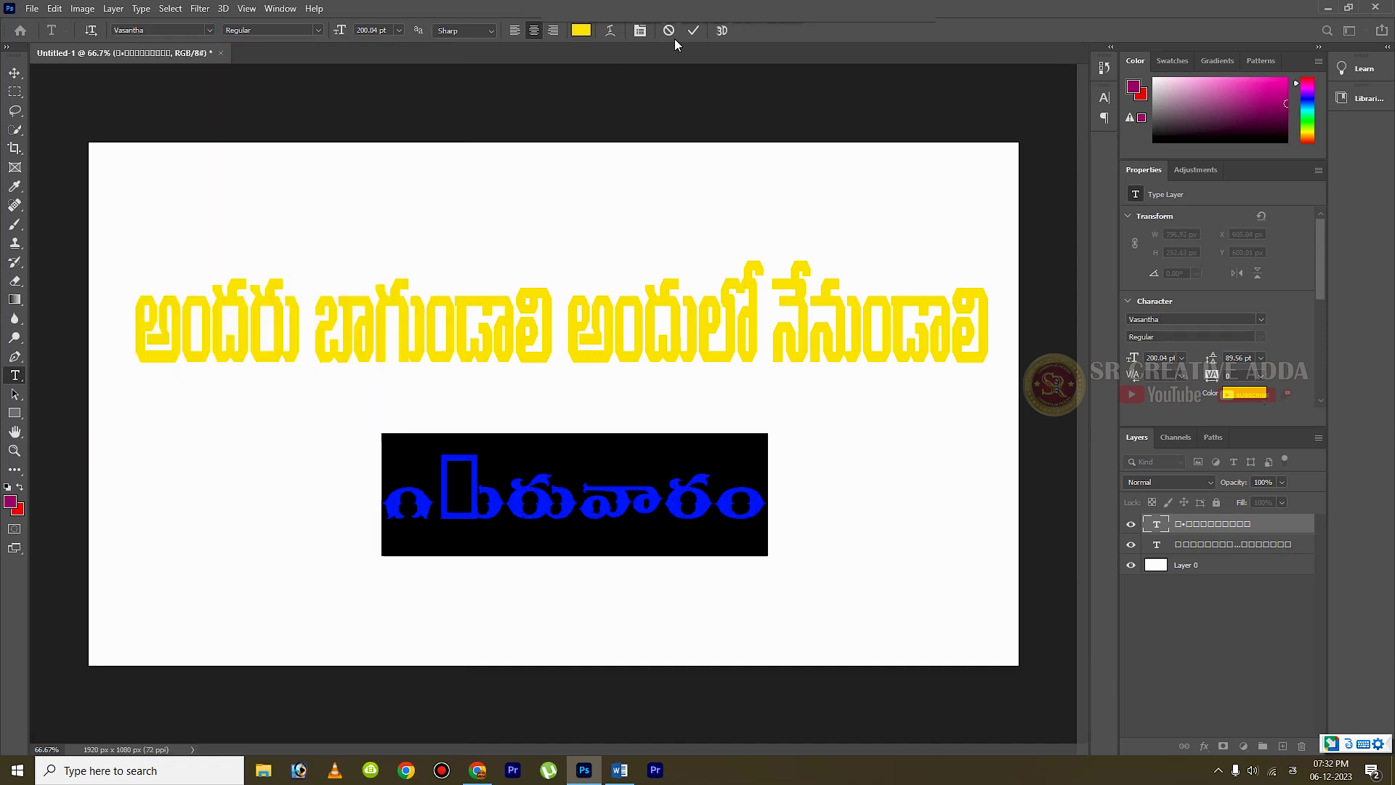
left_click(693, 30)
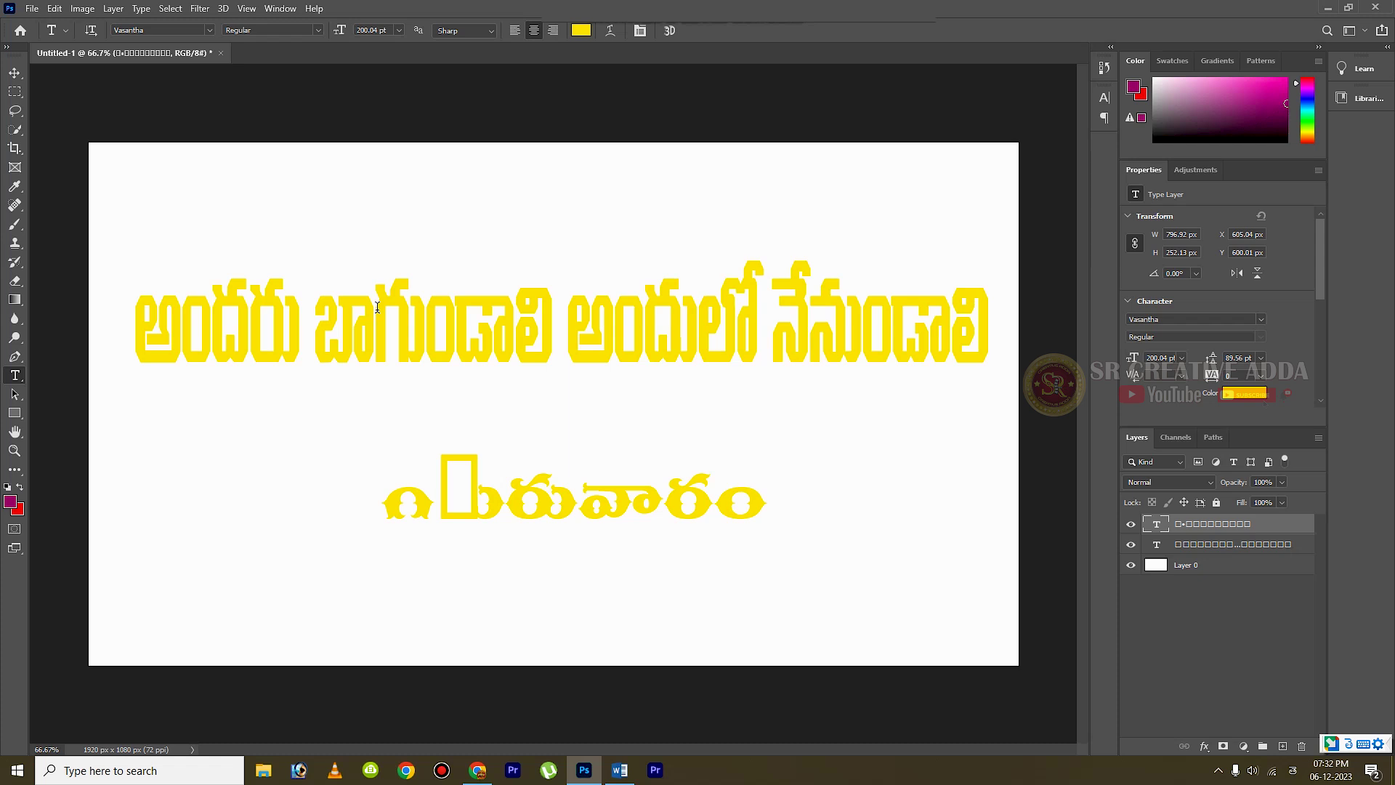
left_click(377, 307)
left_click_drag(378, 308, 399, 313)
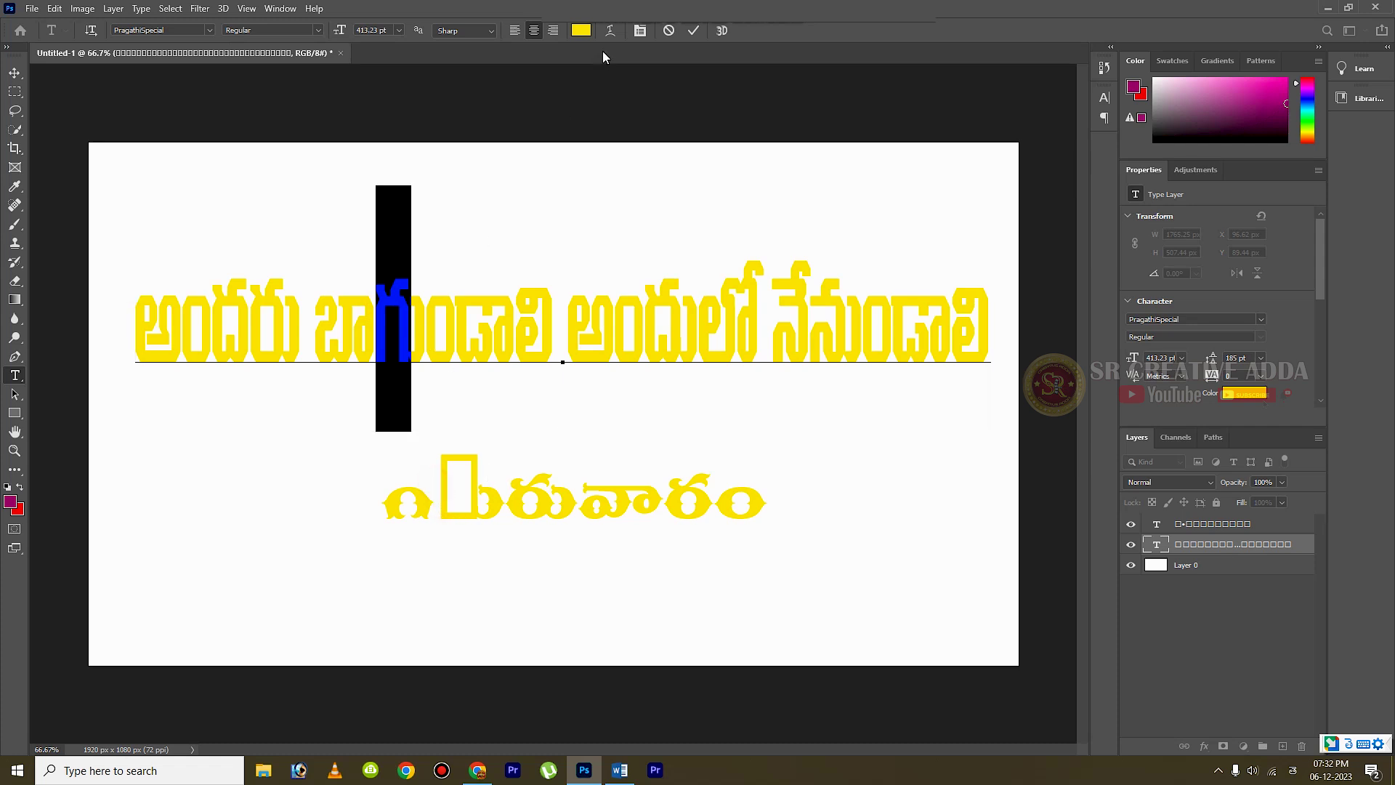
left_click(694, 30)
left_click(446, 501)
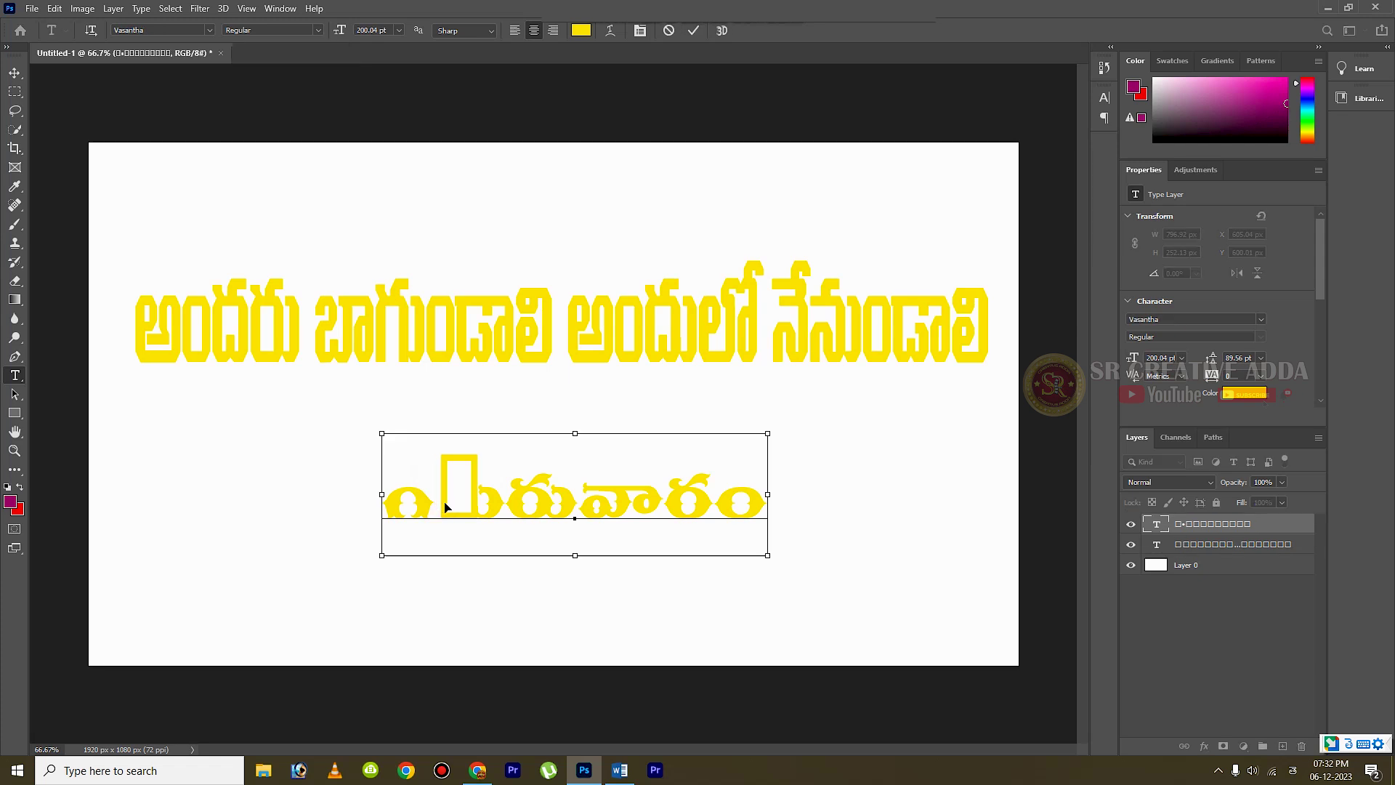
type("గ")
key("Left")
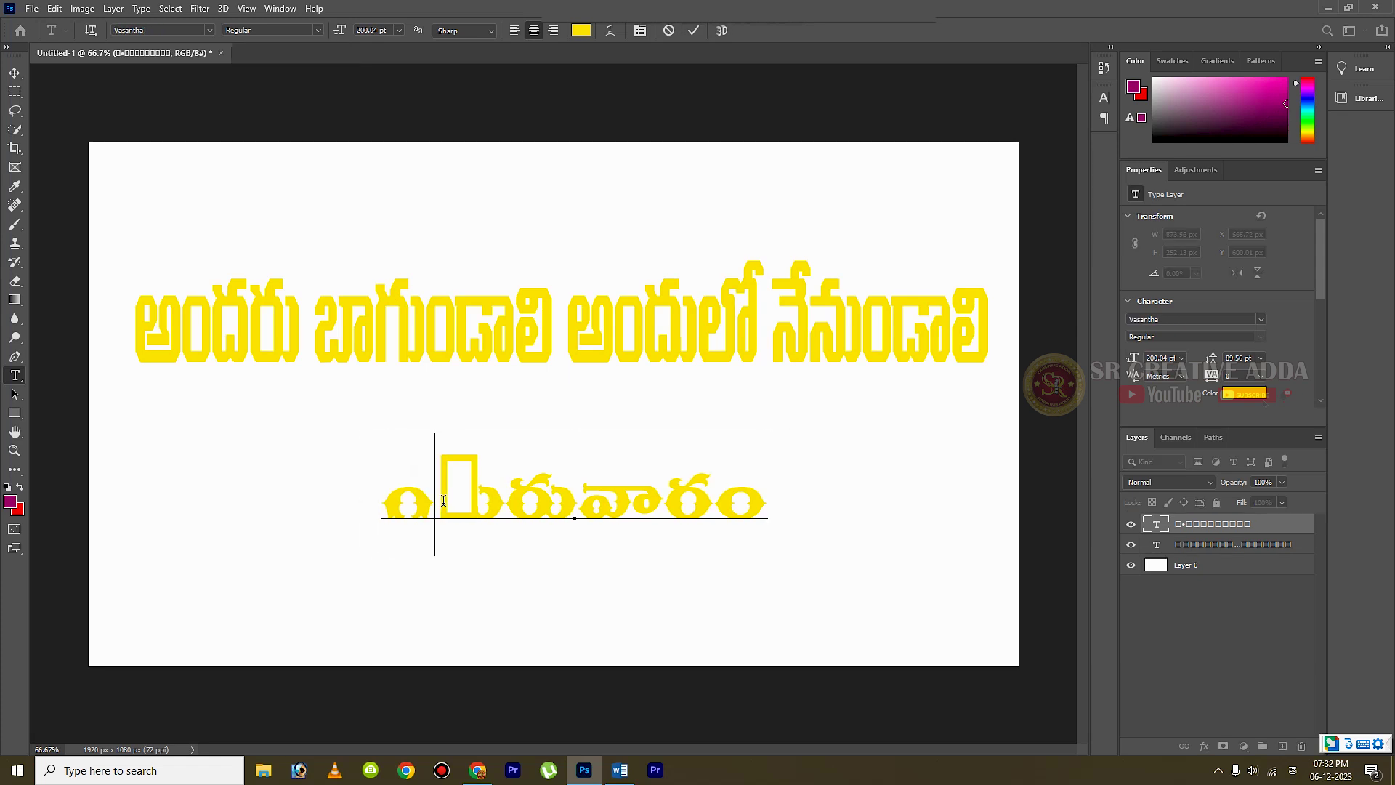
left_click(441, 503)
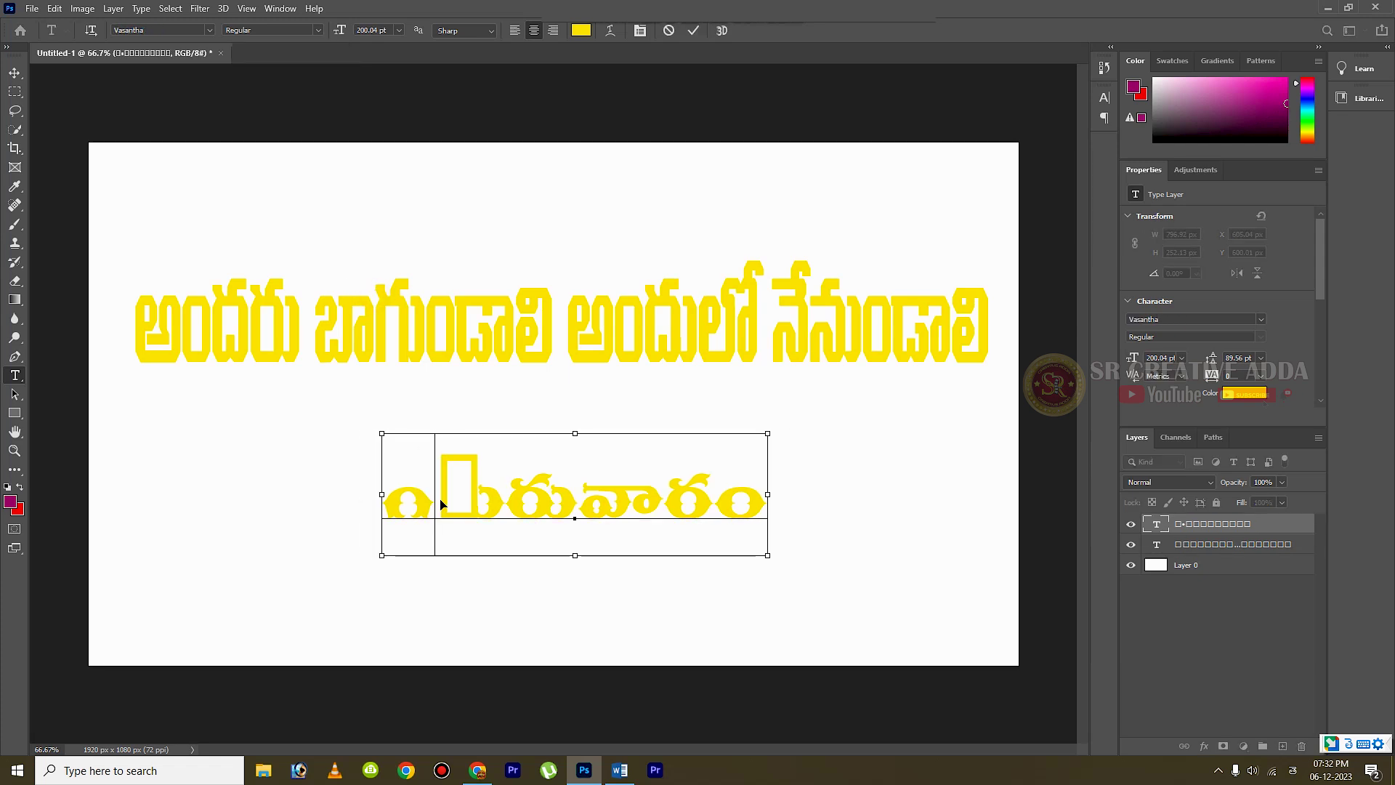
type("గు")
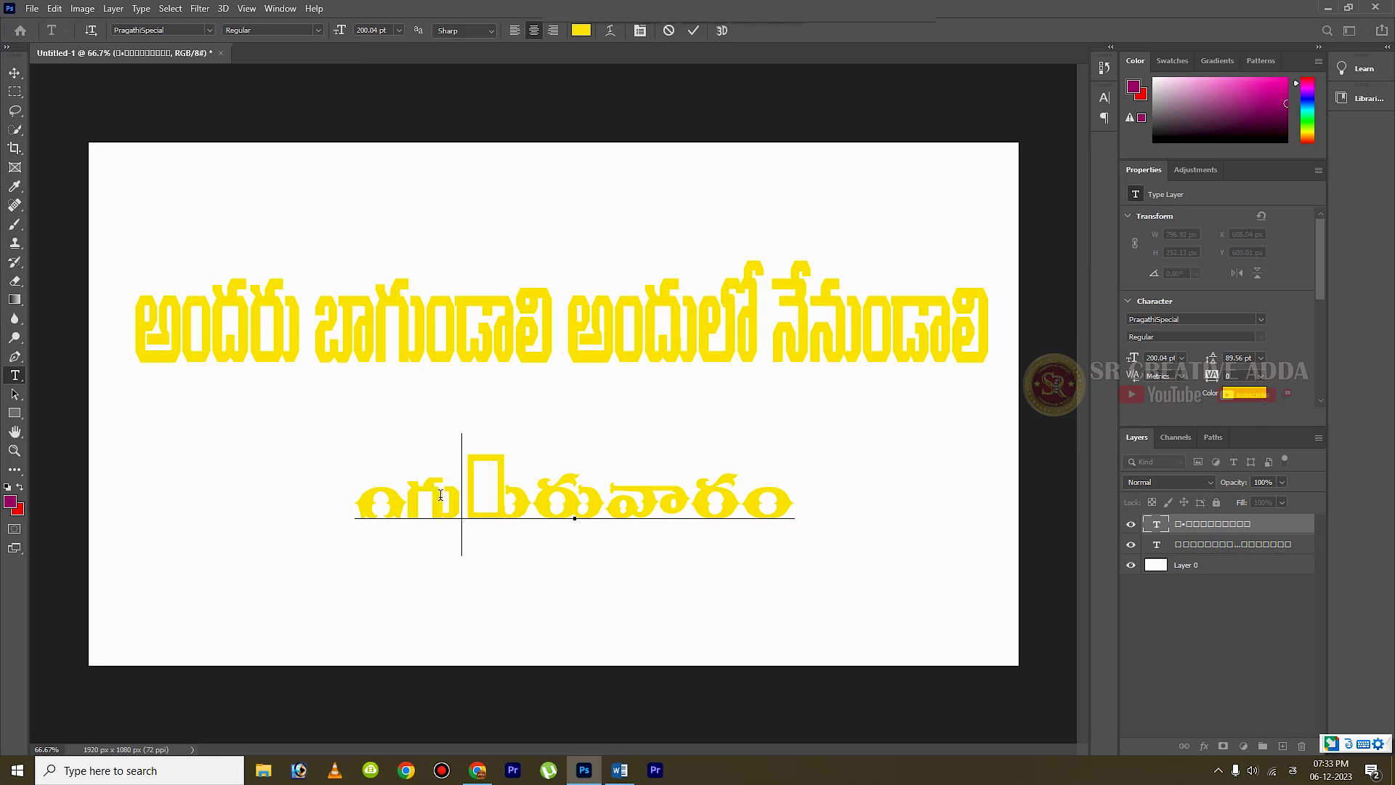
key("BackSpace")
key("BackSpace")
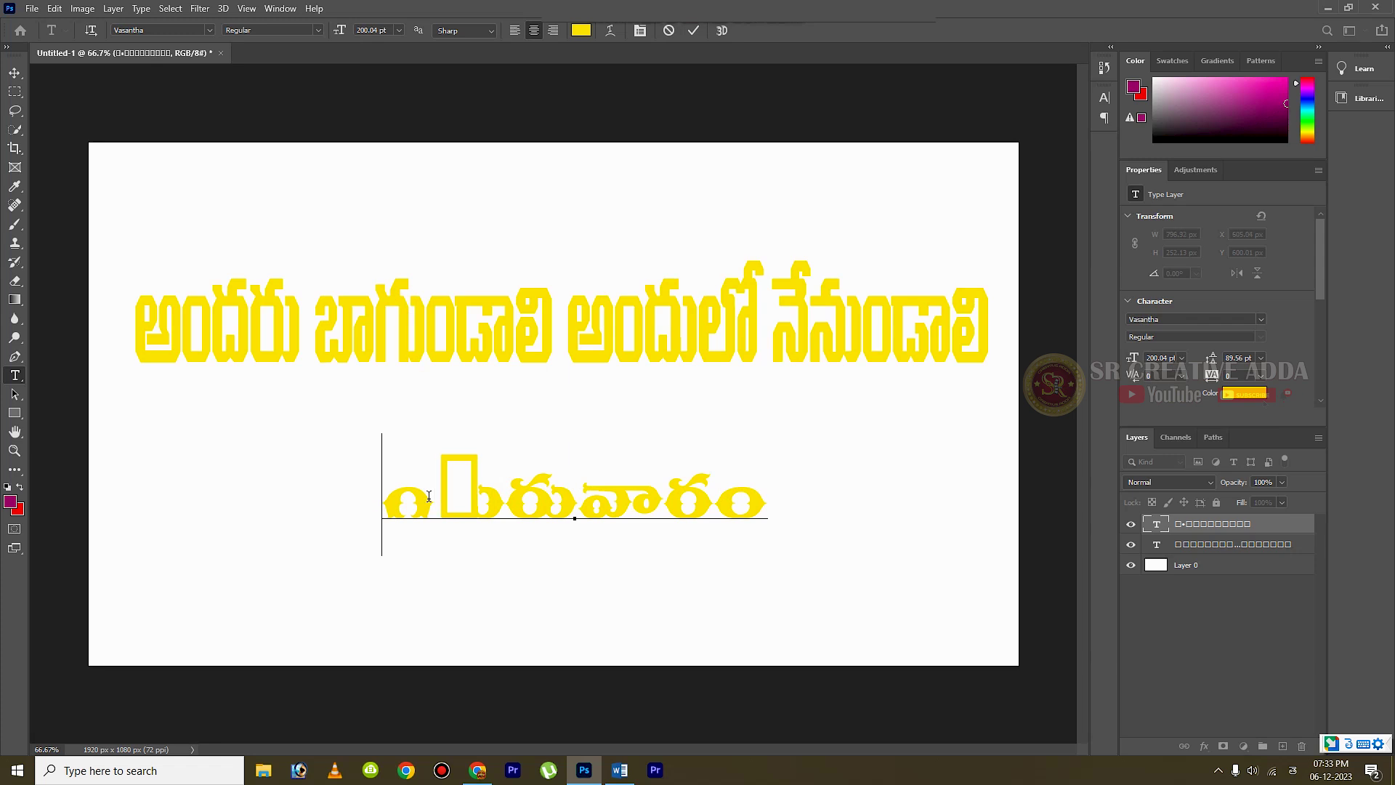
left_click(429, 497)
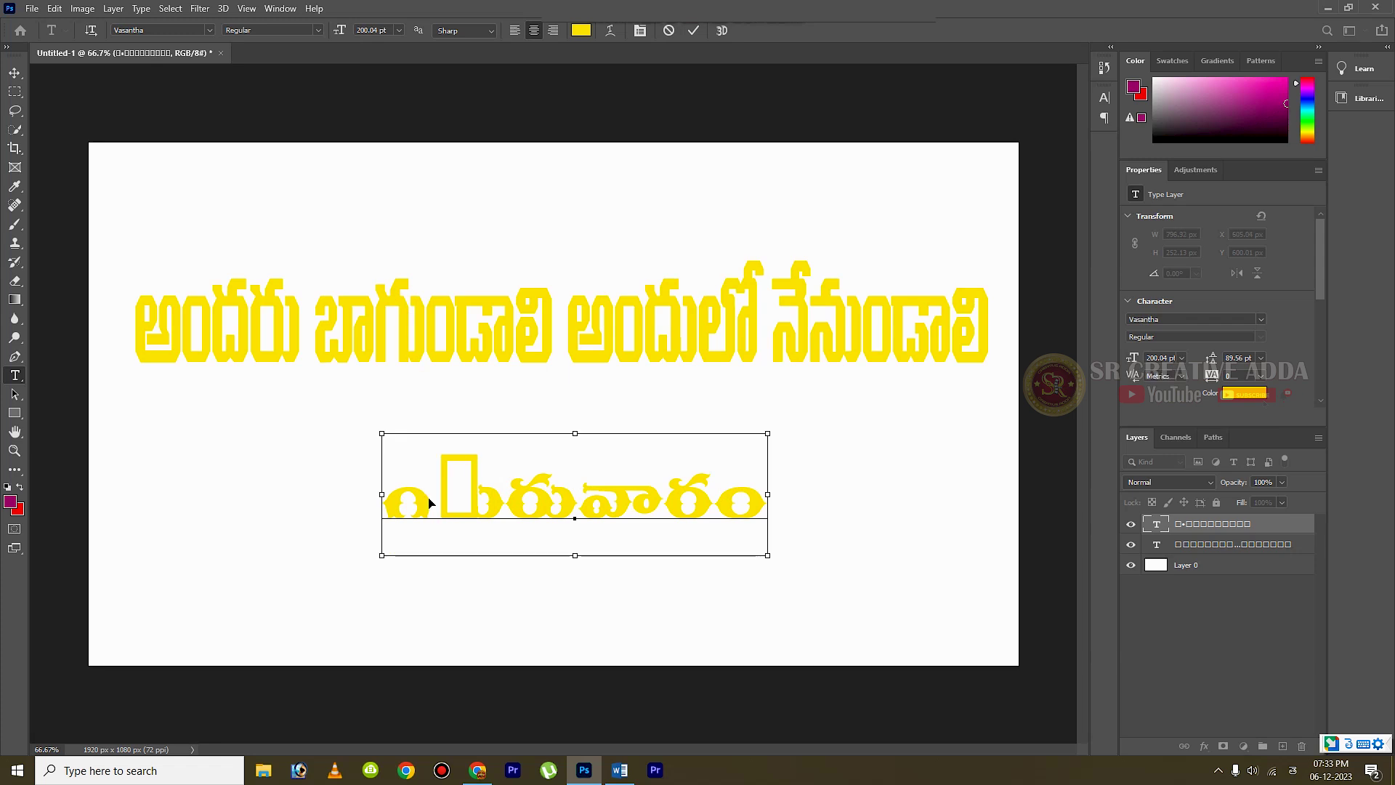
type("గు")
left_click(414, 502)
key("Delete")
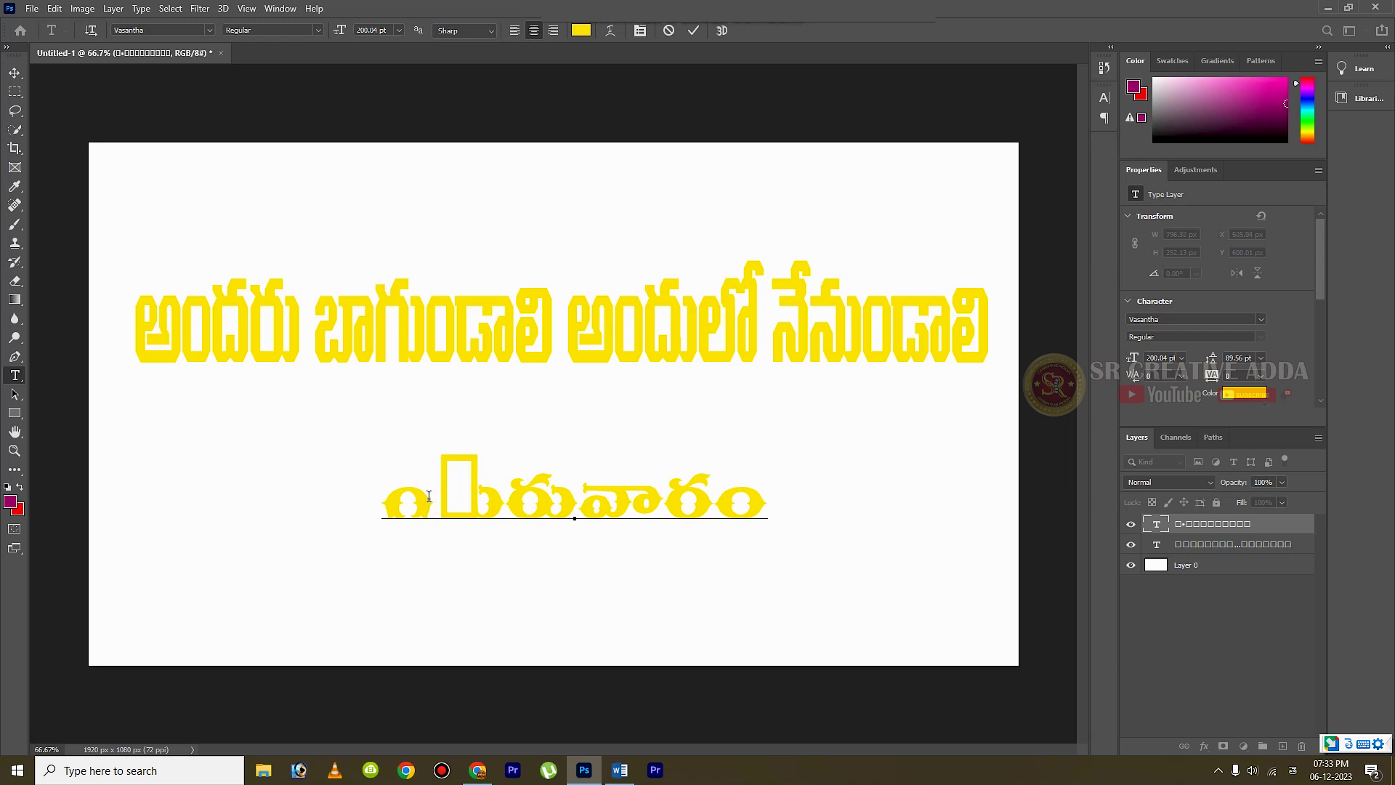
type("గు")
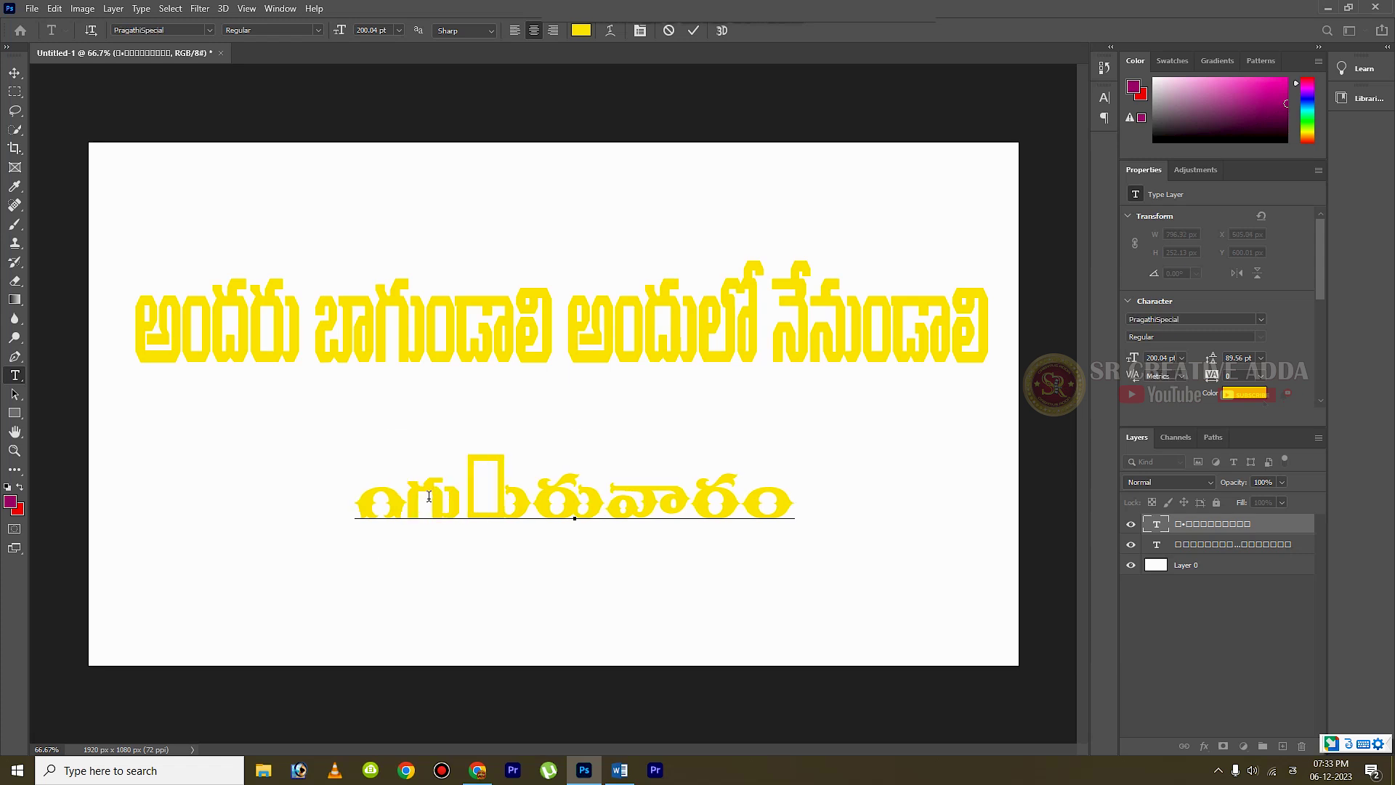
left_click(414, 502)
key("BackSpace")
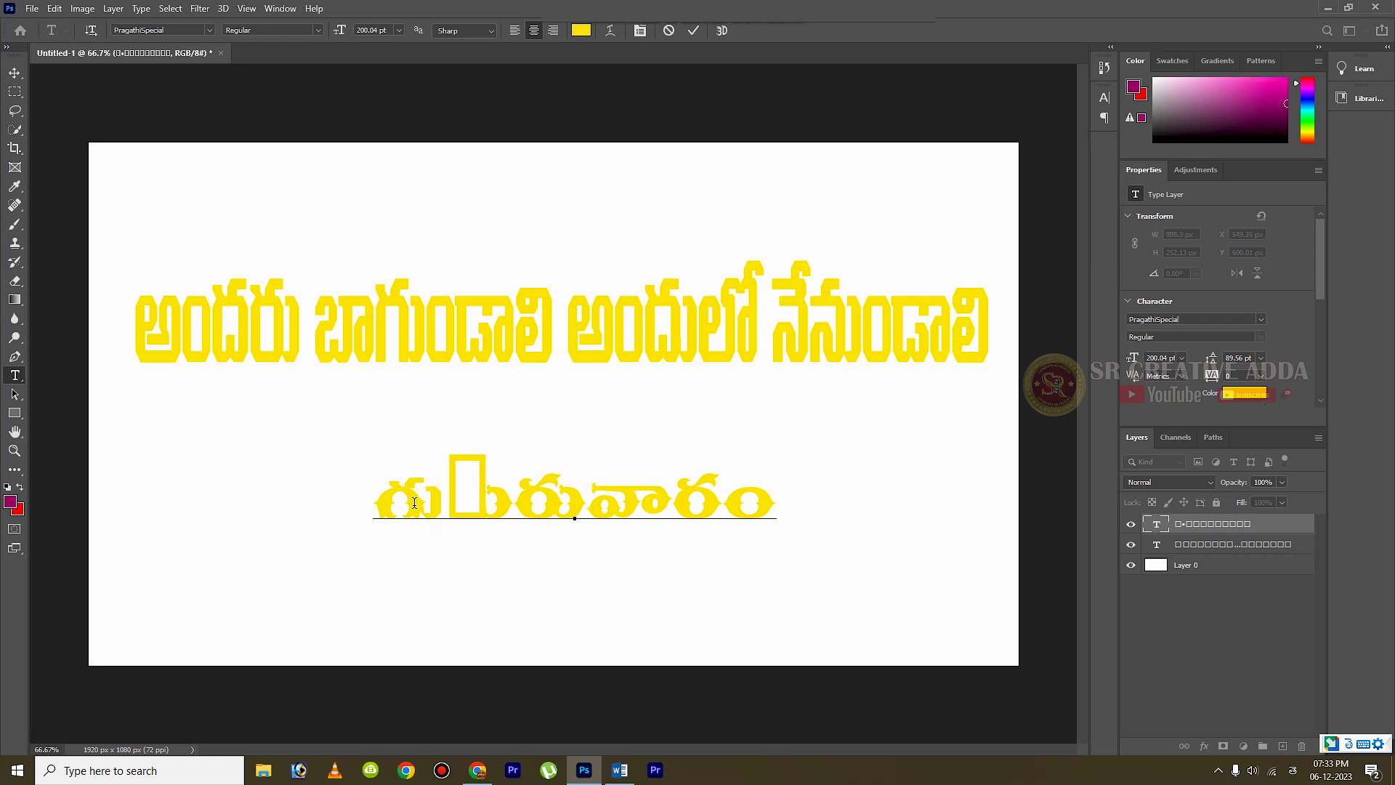
left_click(414, 509)
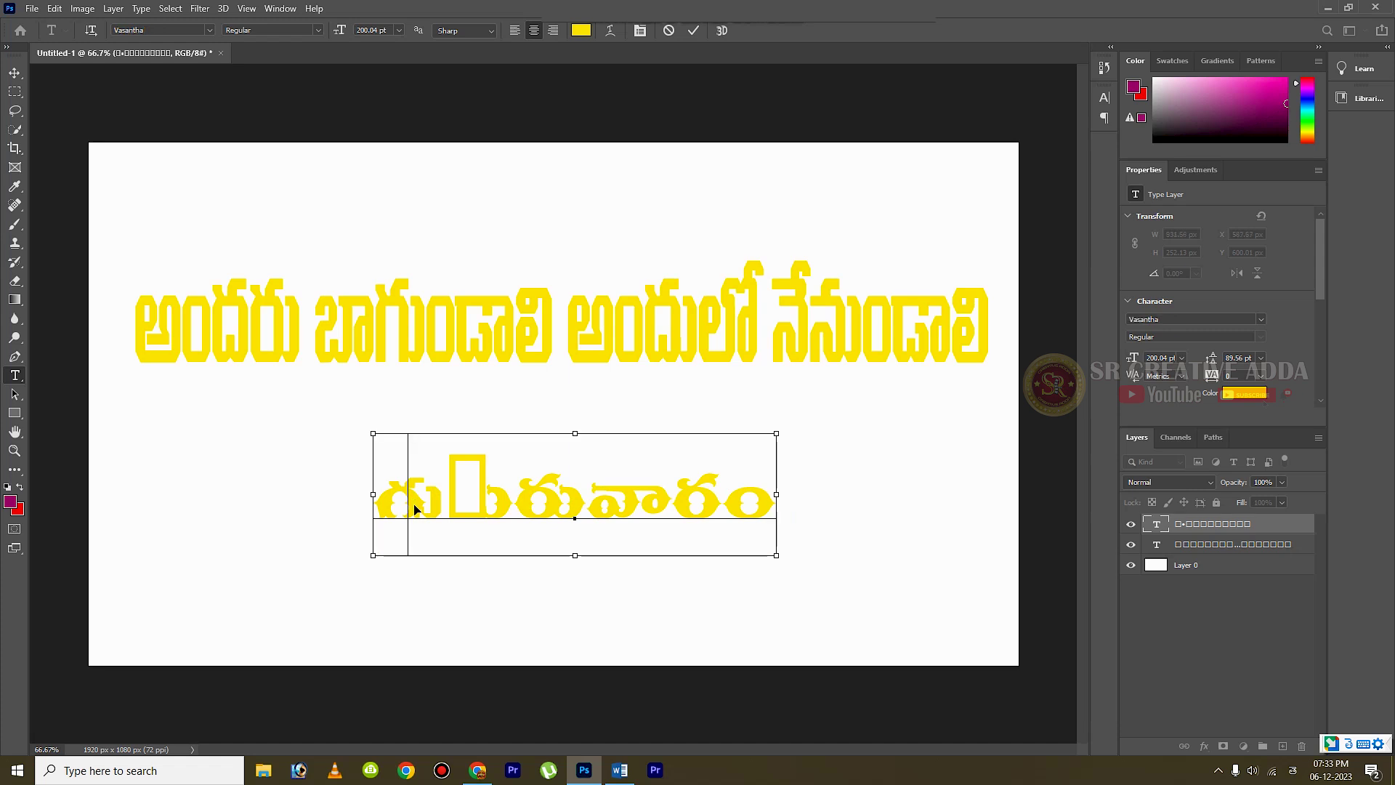
type("ం")
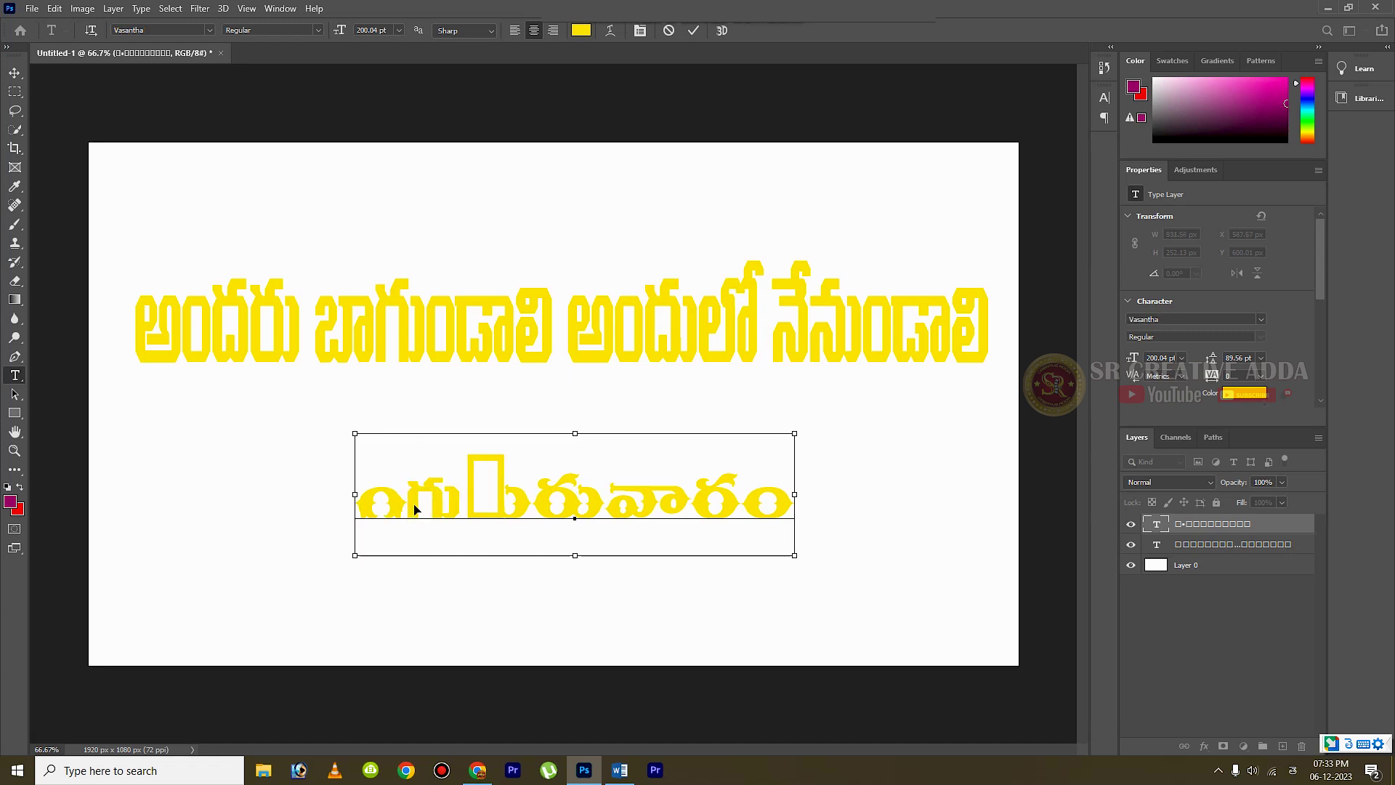
key("Delete")
left_click(691, 32)
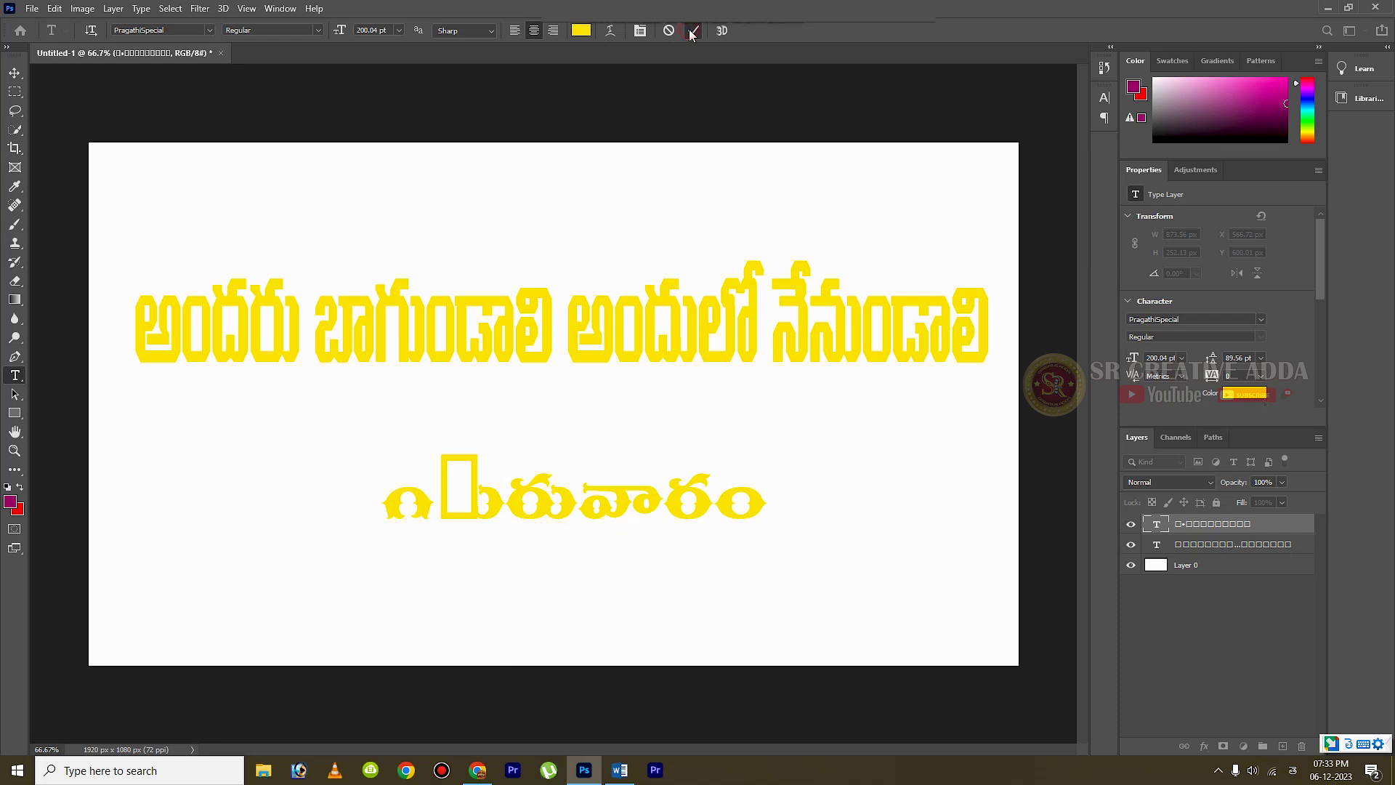
- Convert the Telugu letter క to the non-Unicode font in the eemaaTa converter
left_click(477, 769)
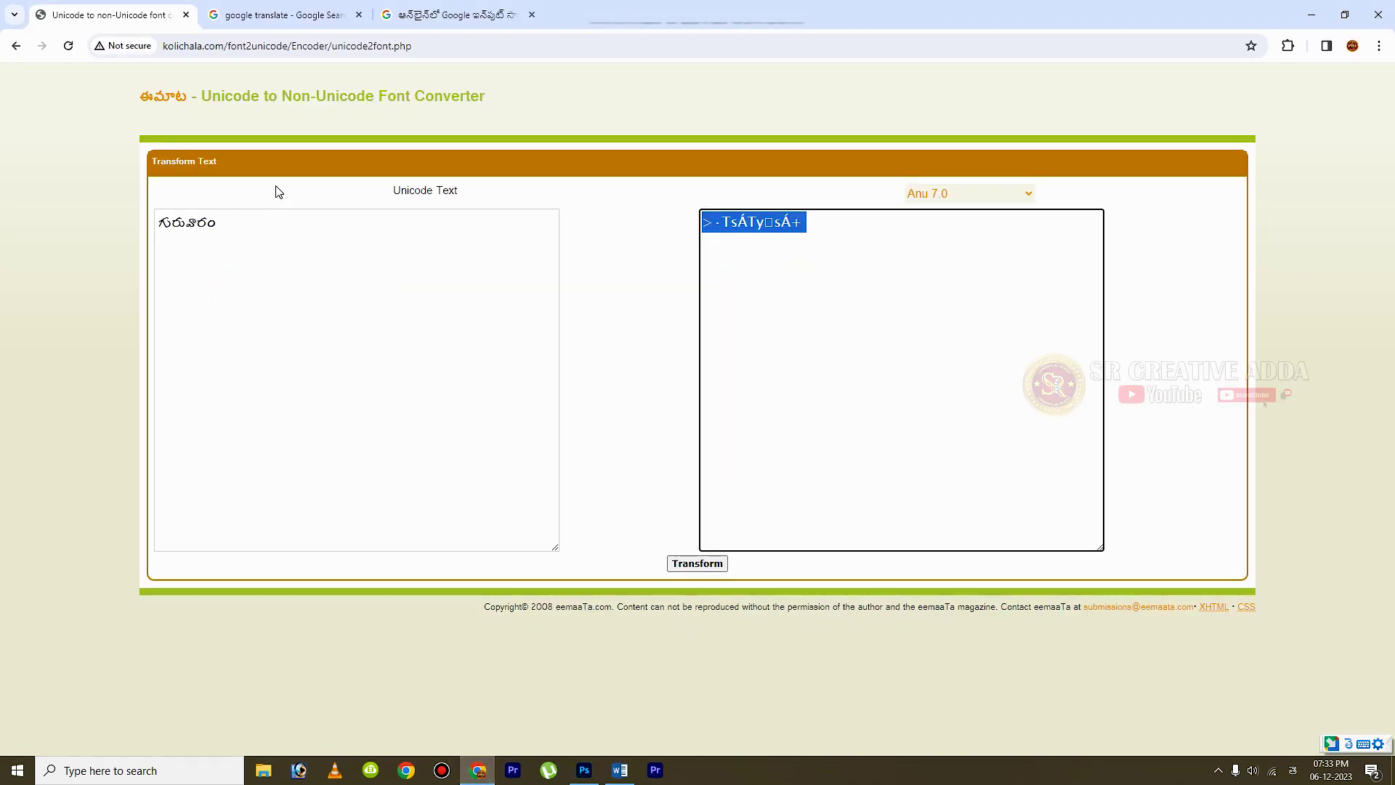
left_click(253, 224)
key("ctrl+a")
type("ka")
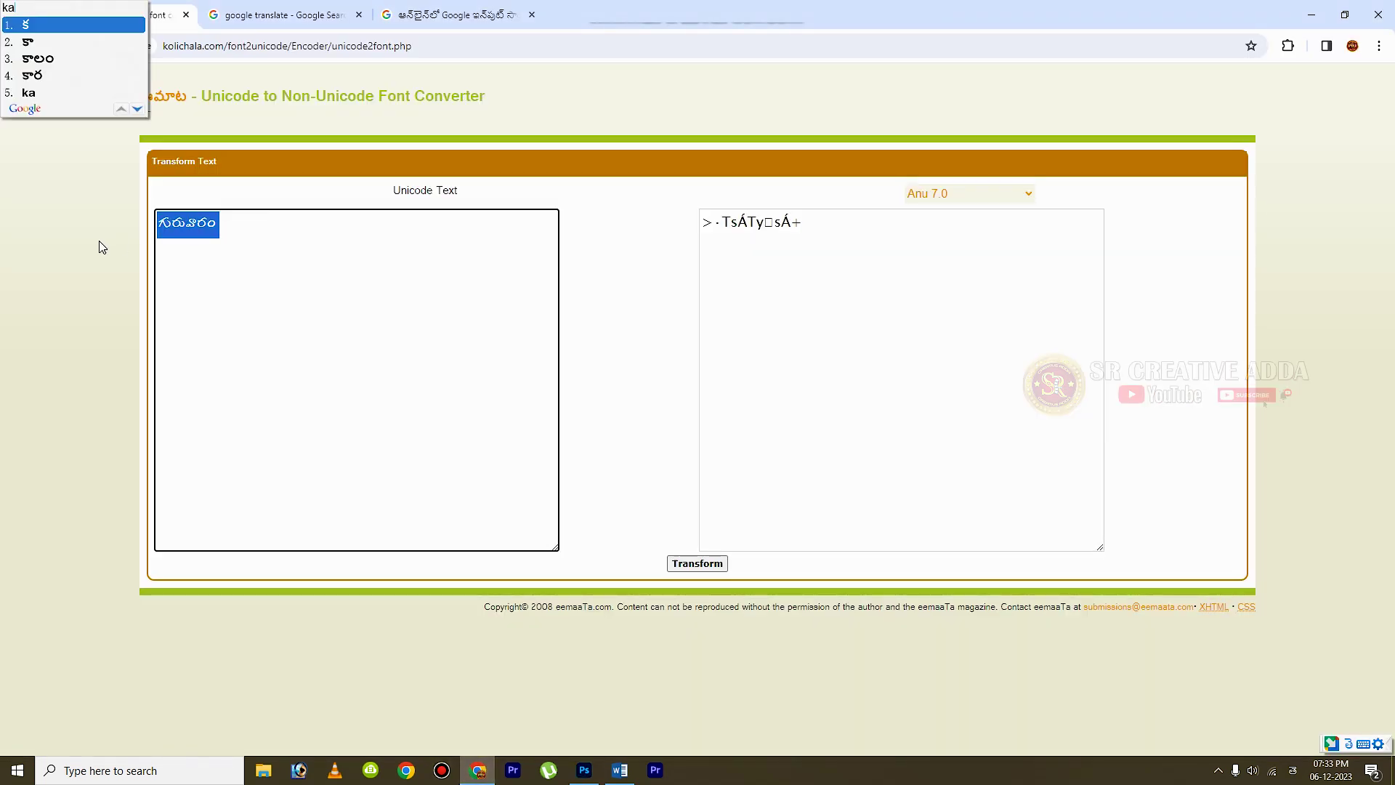
key("space")
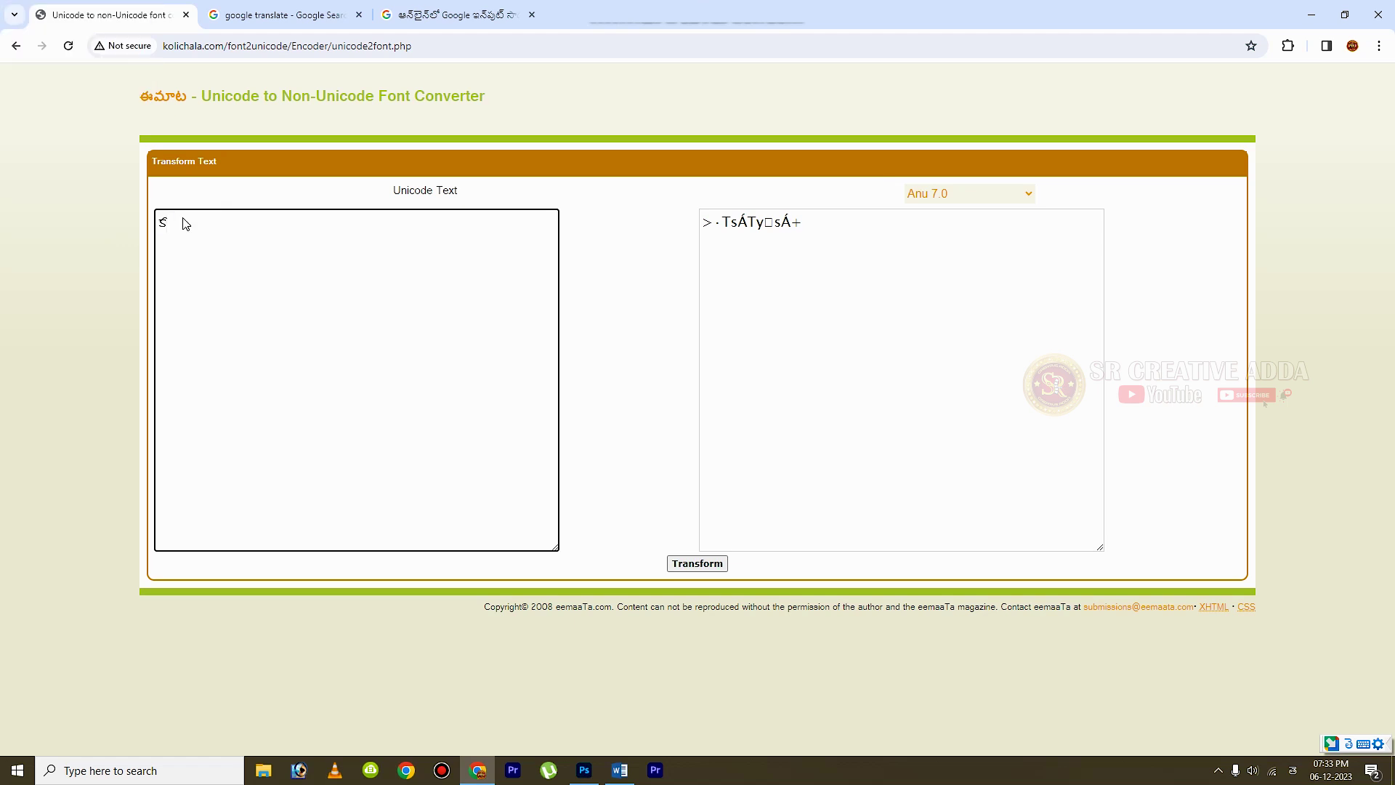
left_click(718, 570)
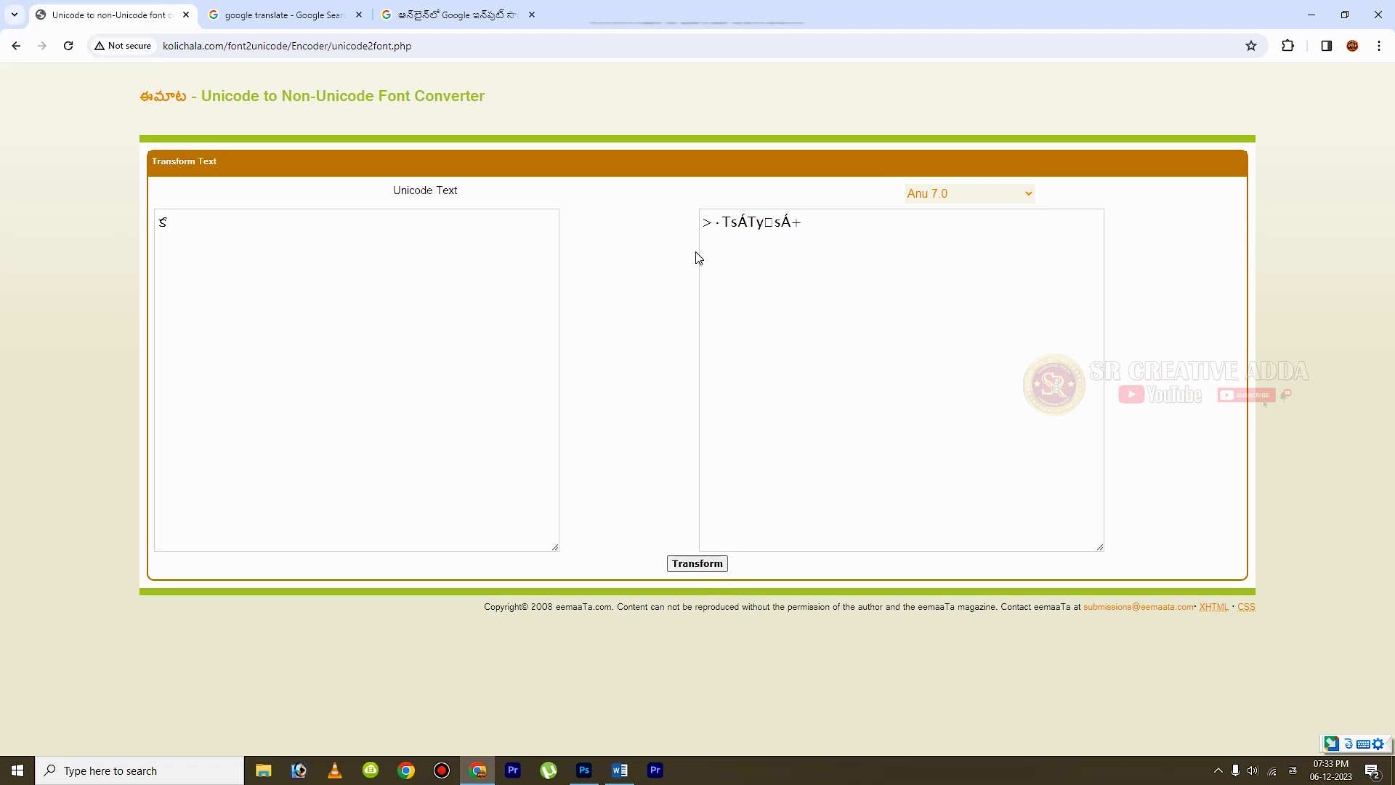
- Convert the letter ర to Anu 7.0 text and select the converter output
left_click(189, 229)
key("ctrl+a")
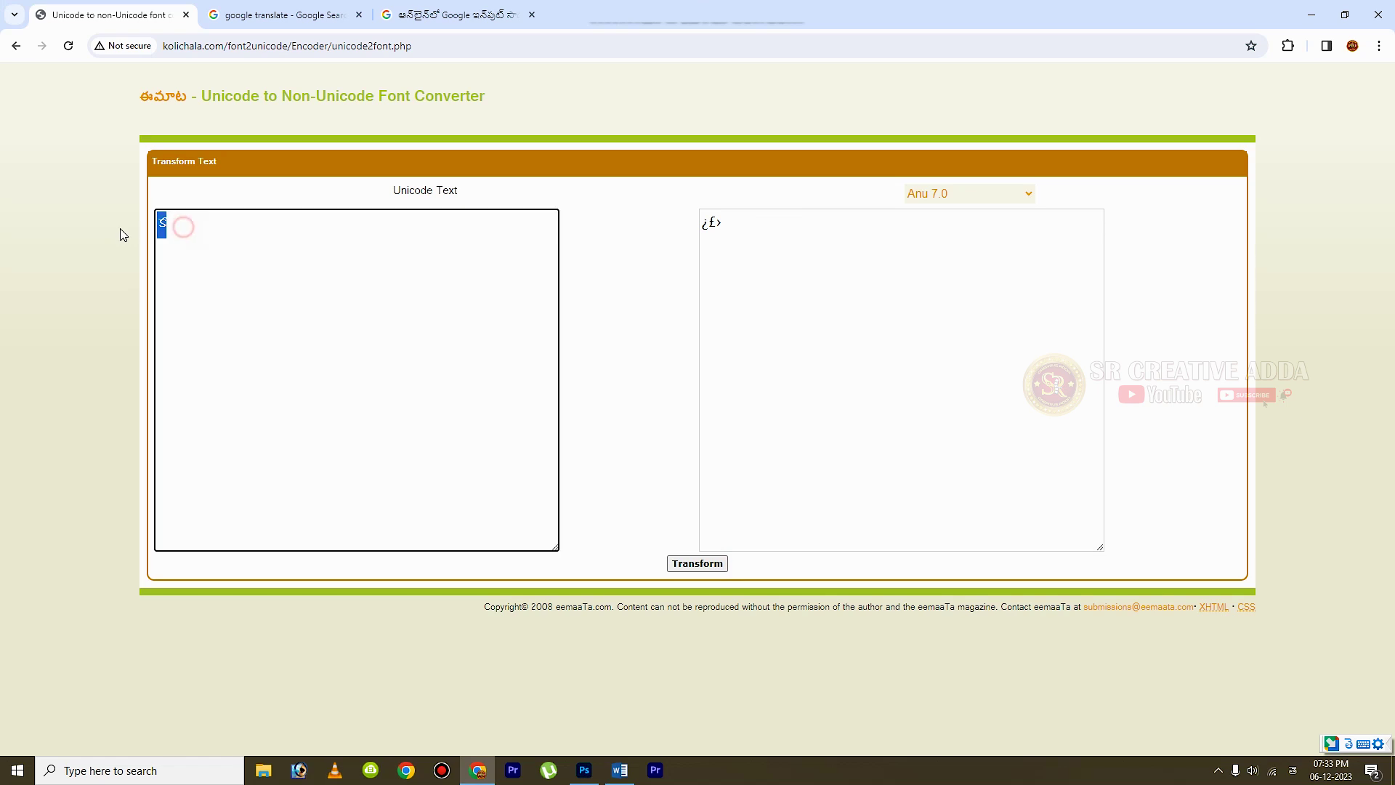
type("ర")
type("ra")
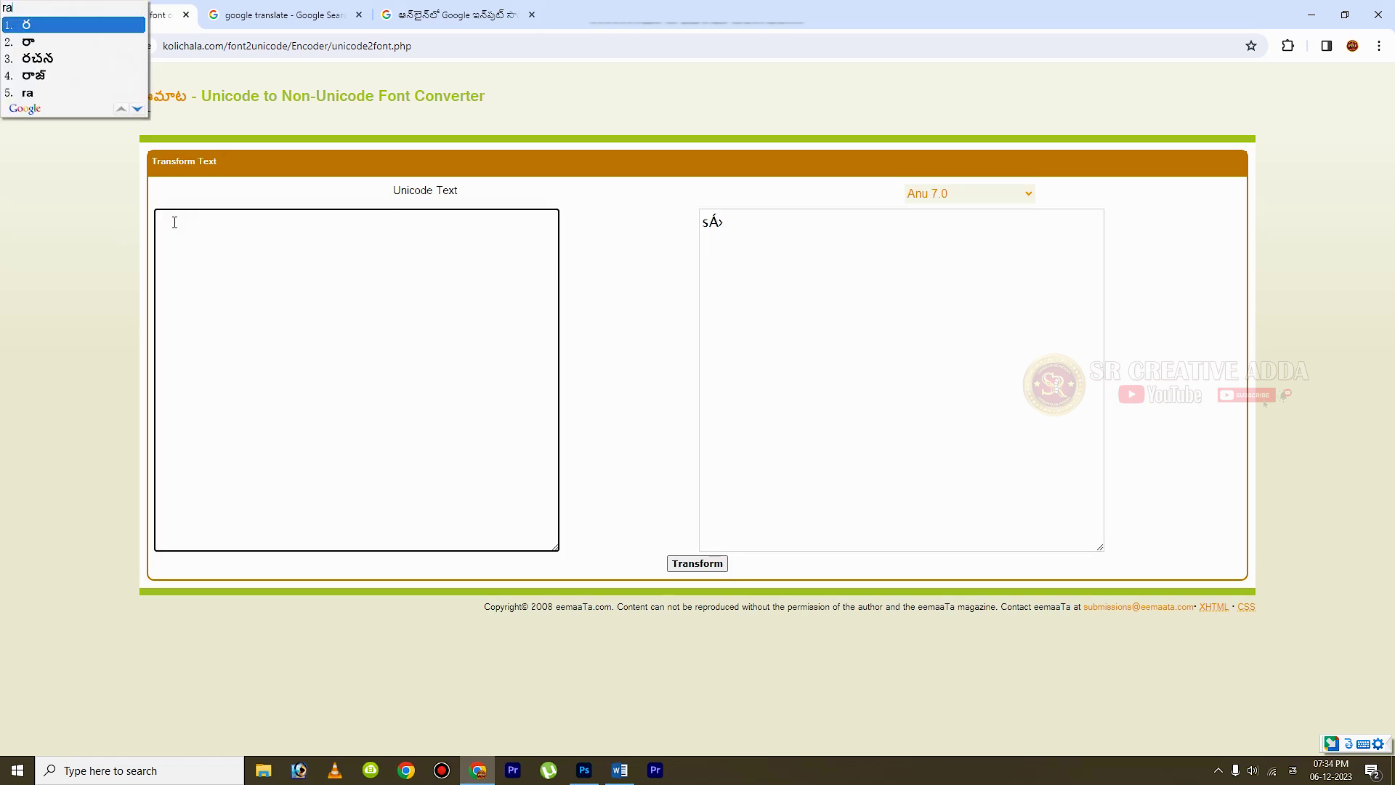
key("Return")
left_click(697, 565)
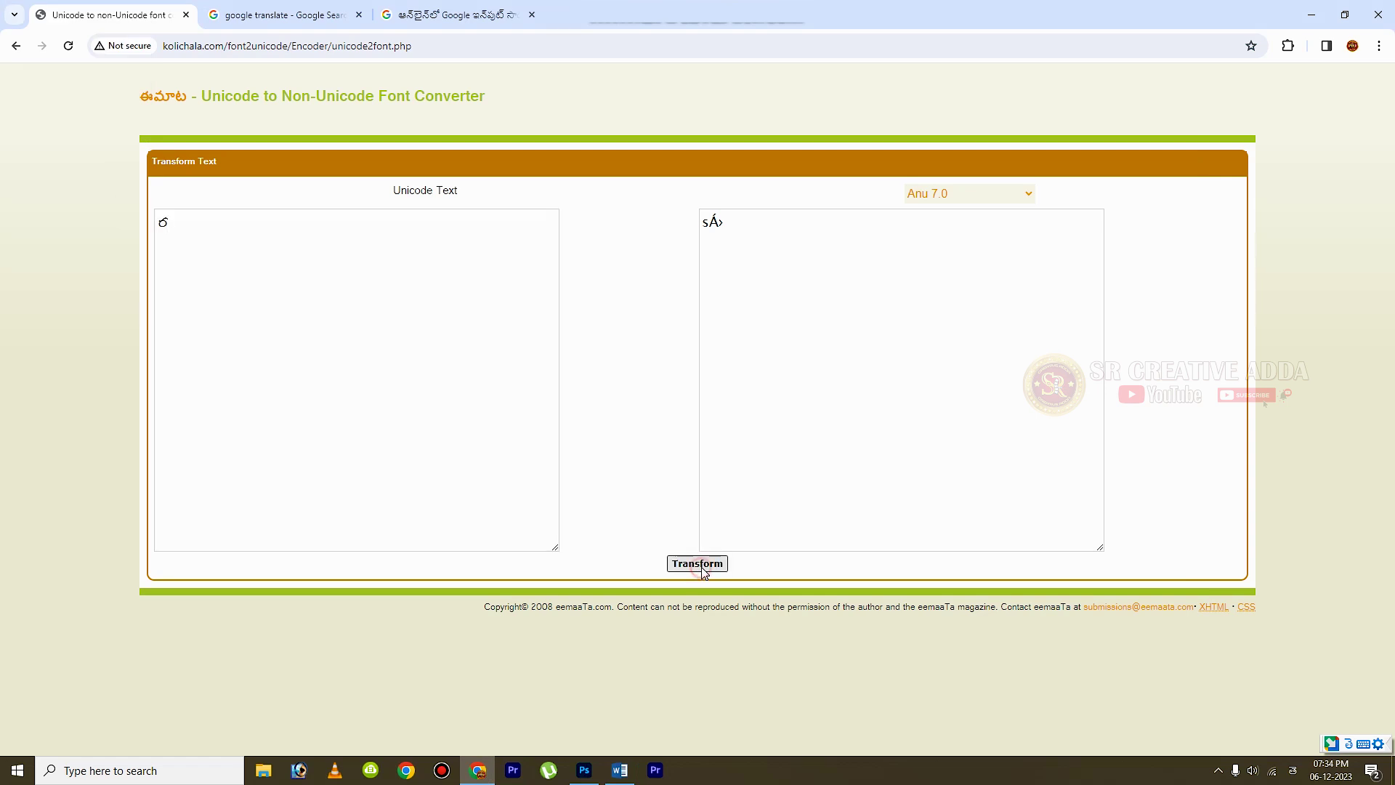
left_click(747, 226)
key("ctrl+a")
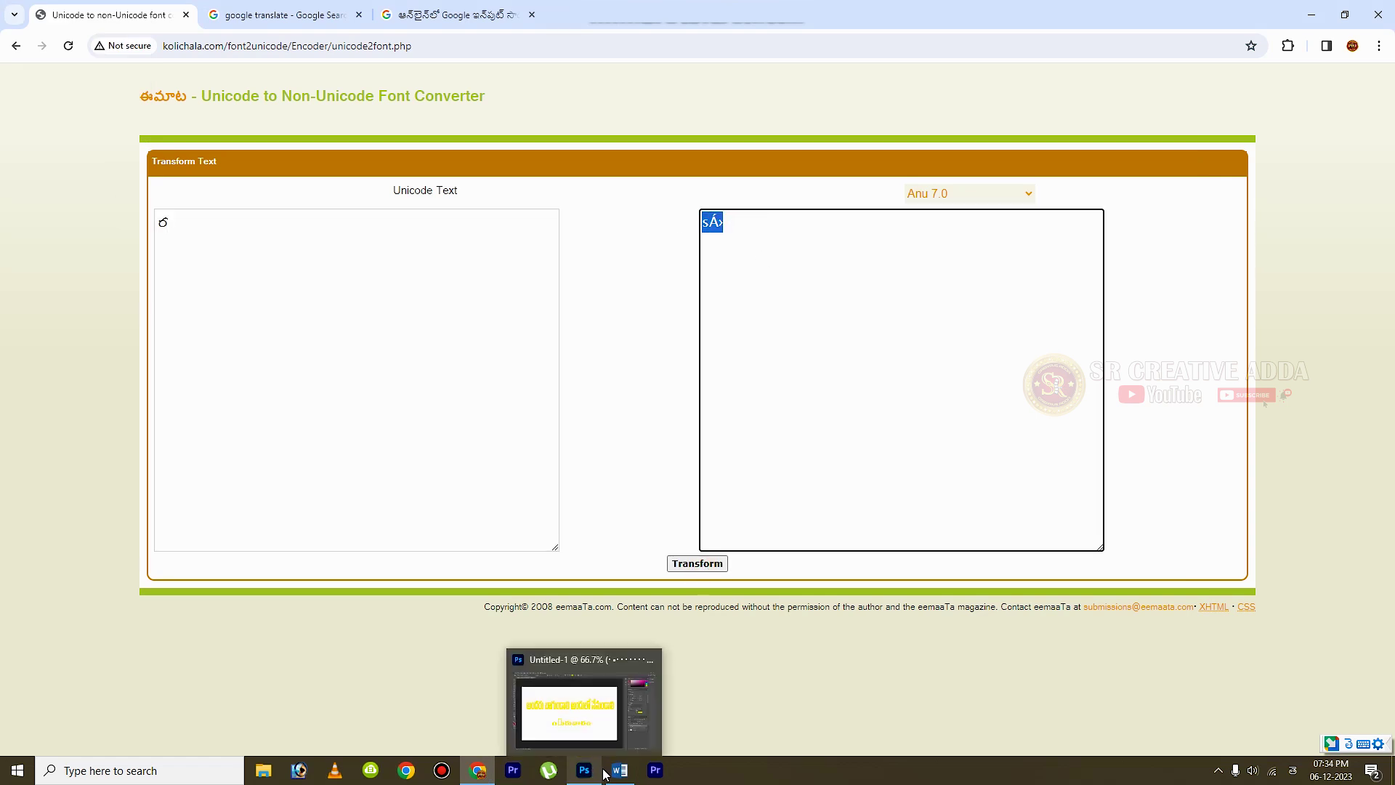
- Paste the converted ర into Word and delete the extra glyph
left_click(620, 771)
key("ctrl+v")
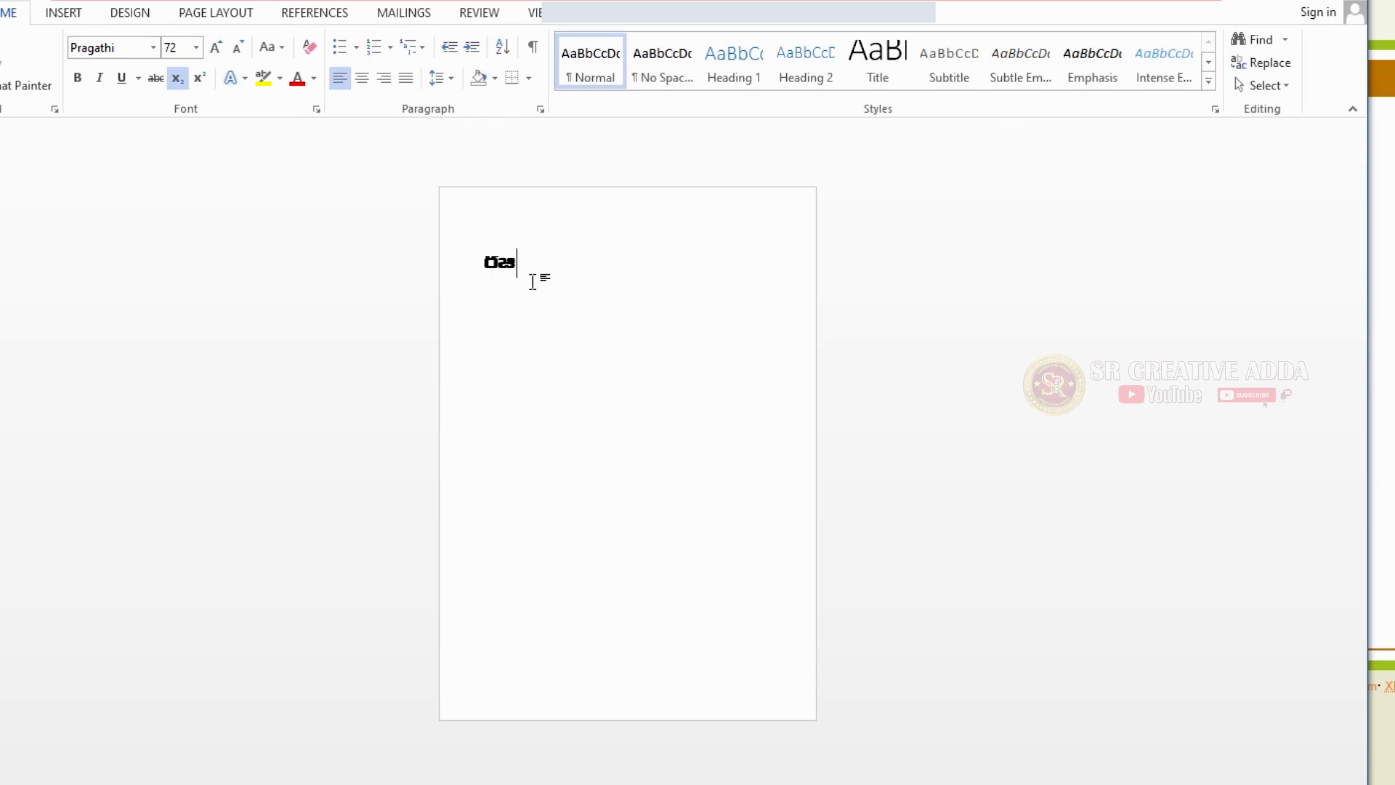
key("BackSpace")
- Paste the ర glyph into the lower word, delete the box glyph, and commit గురువారం
left_click(473, 280)
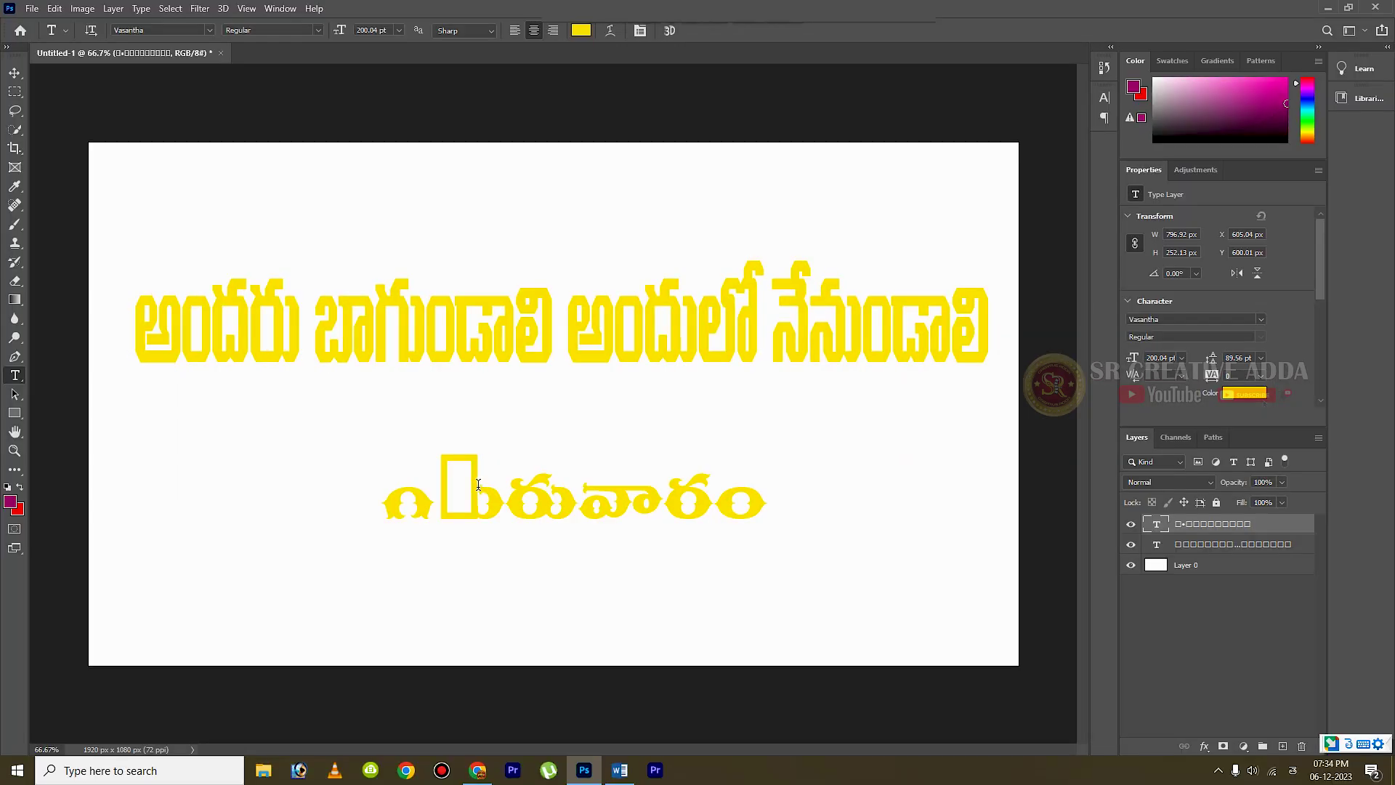
left_click(434, 499)
key("ctrl+v")
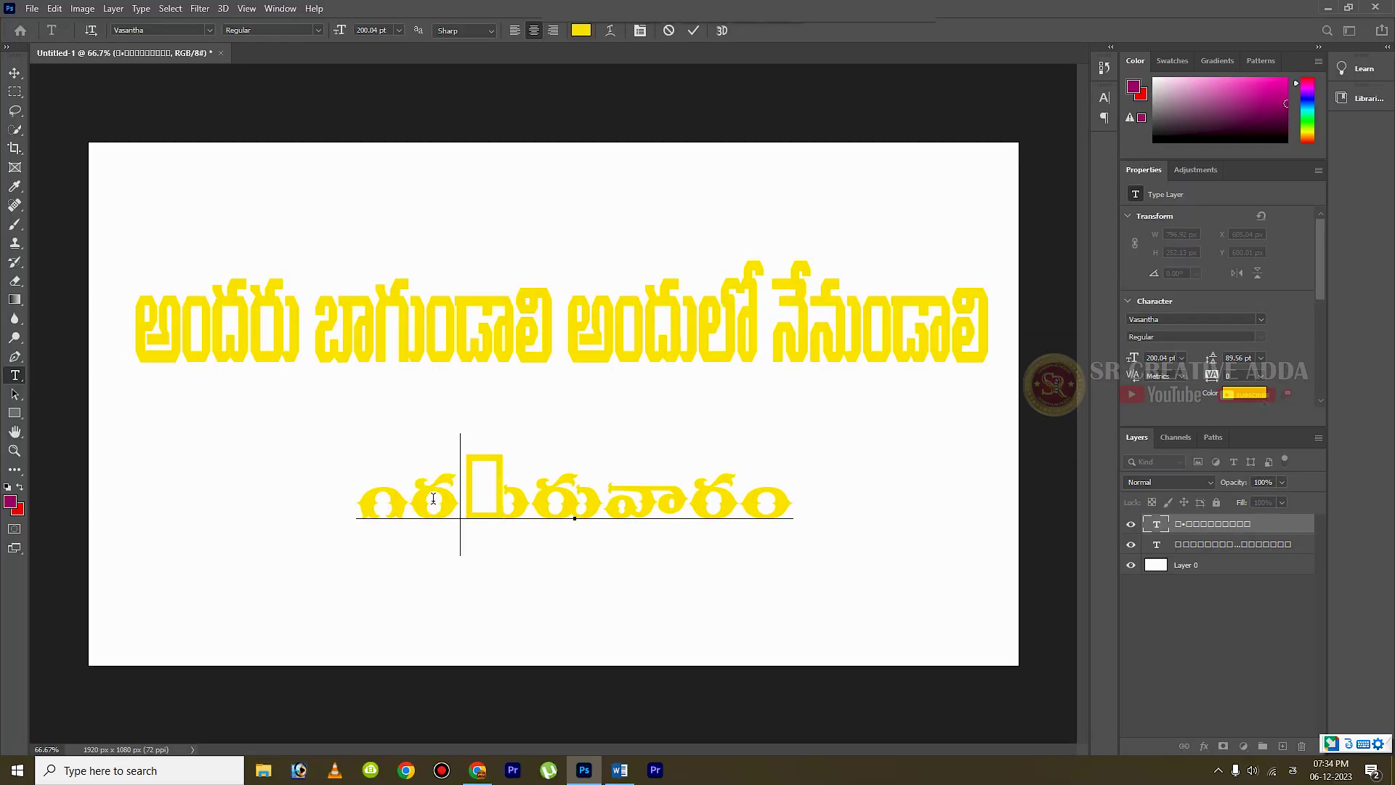
left_click(422, 503)
key("BackSpace")
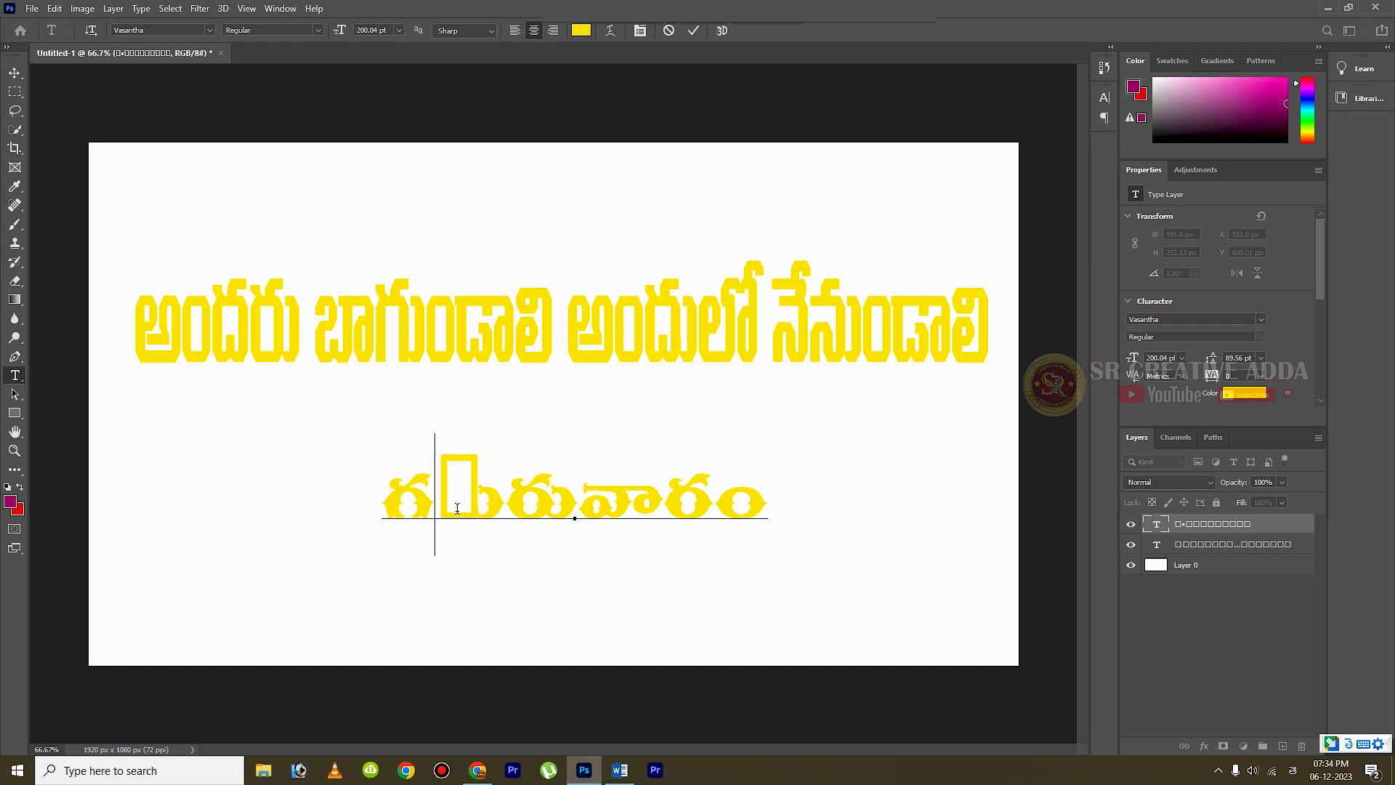
left_click(476, 509)
key("BackSpace")
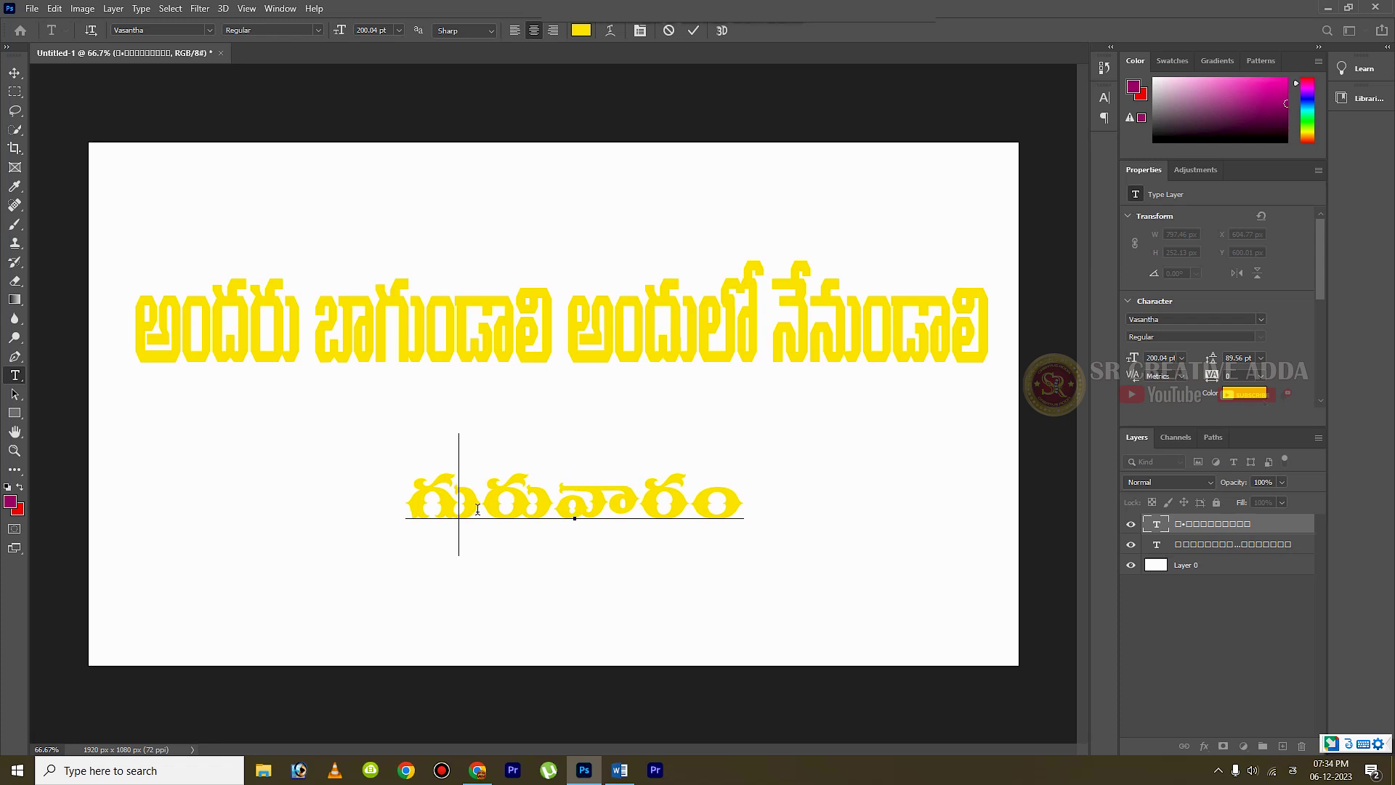
left_click(693, 31)
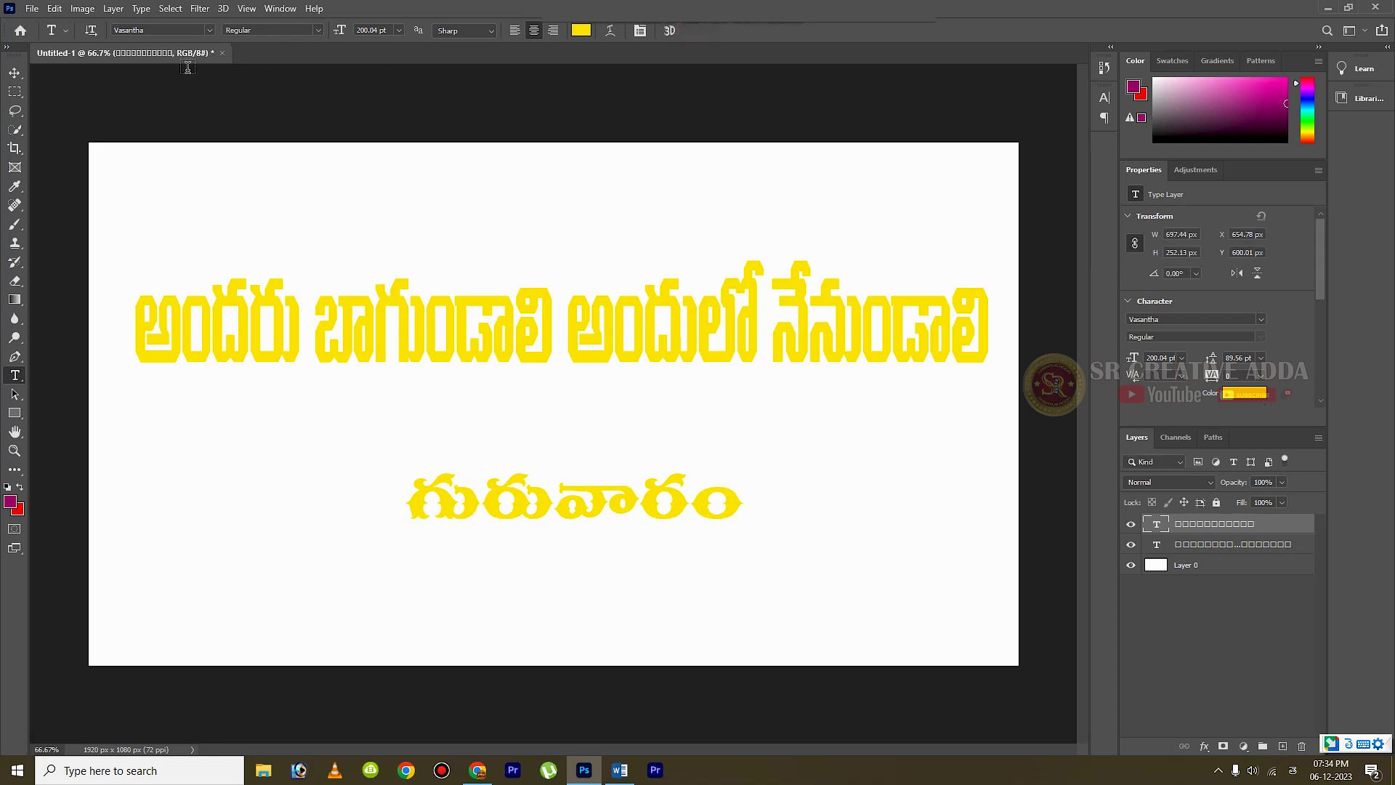
- Scale the lower word గురువారం to about twice its size and select its text
left_click(14, 72)
key("ctrl+t")
left_click_drag(570, 433, 570, 331)
double_click(553, 451)
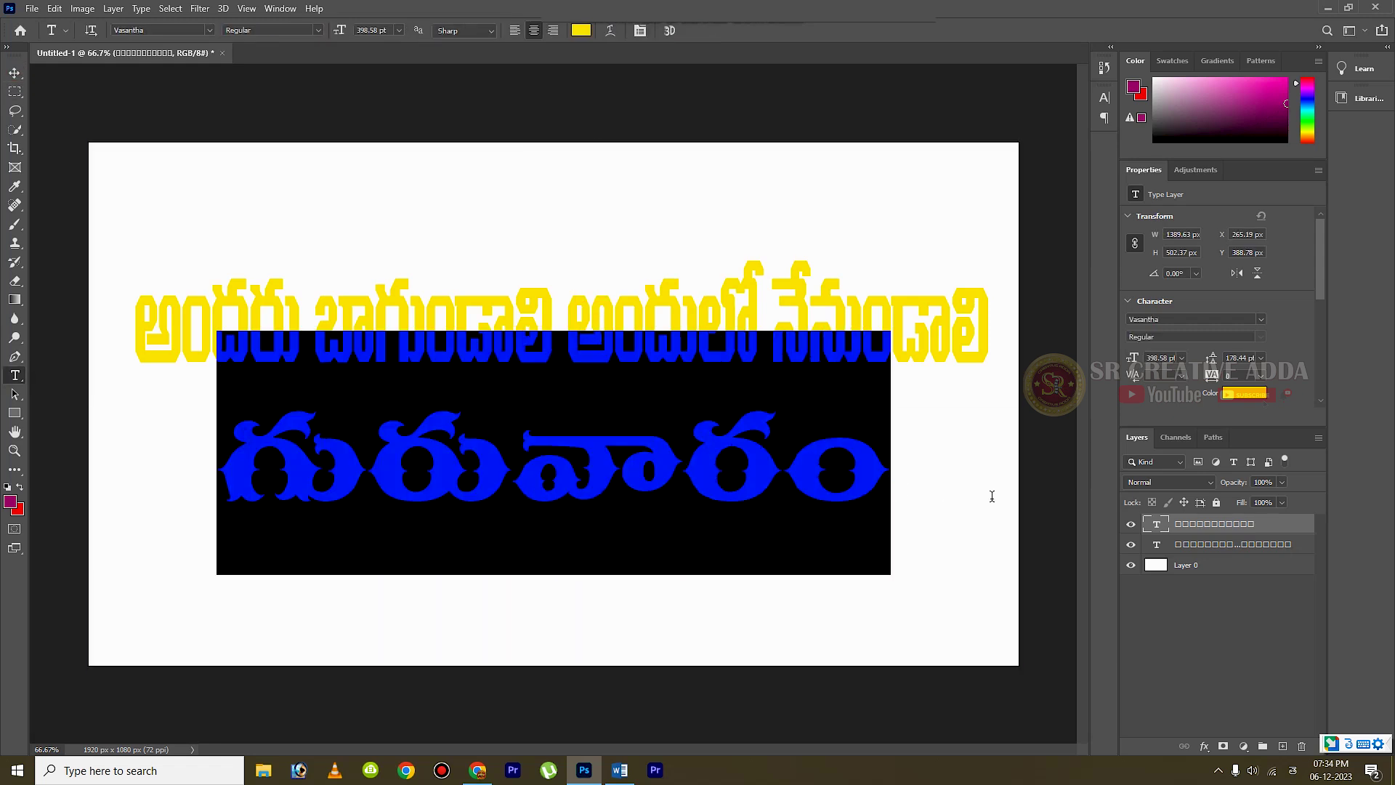
- Try the Vikaas, Ajantha, Anusha and Tejafont fonts on the lower word
left_click(155, 31)
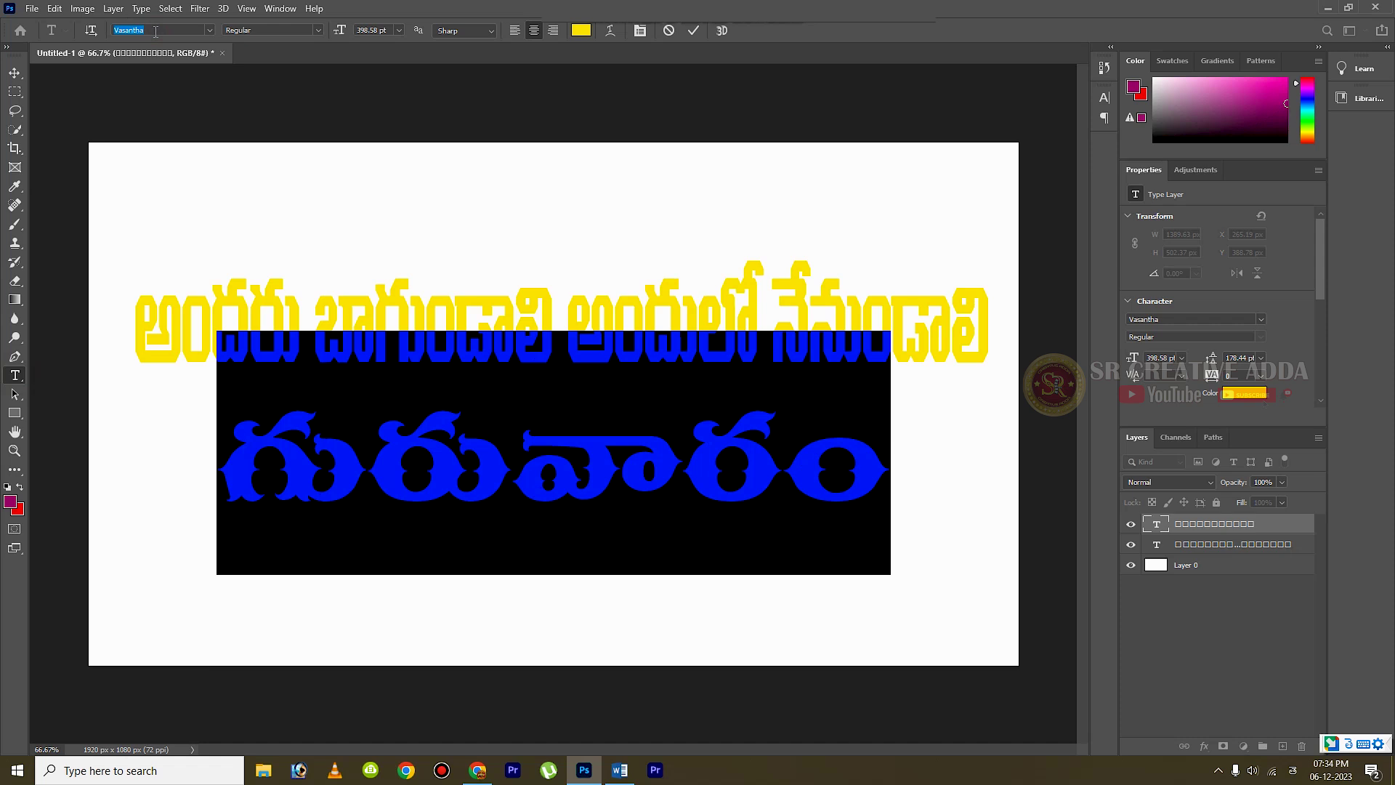
type("Vikaas")
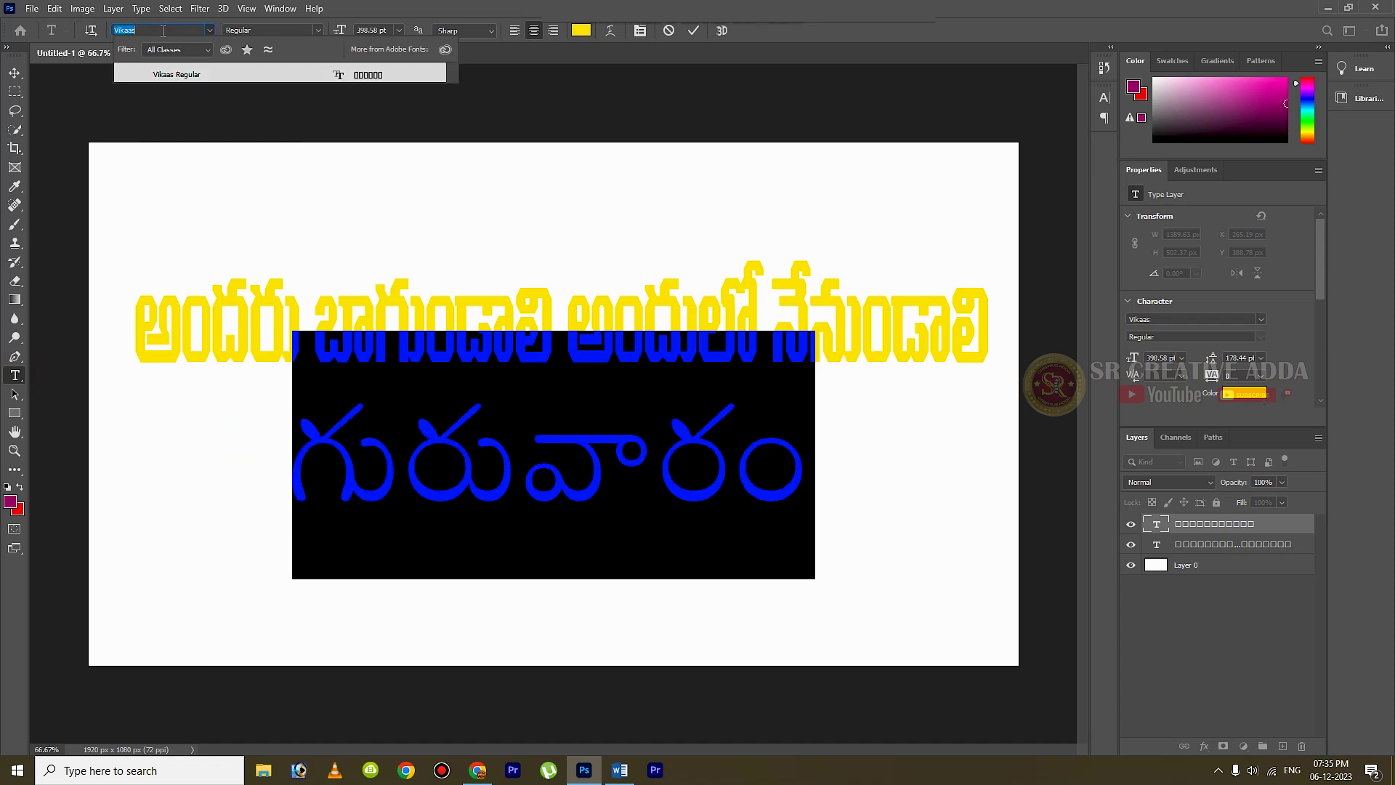
key("BackSpace")
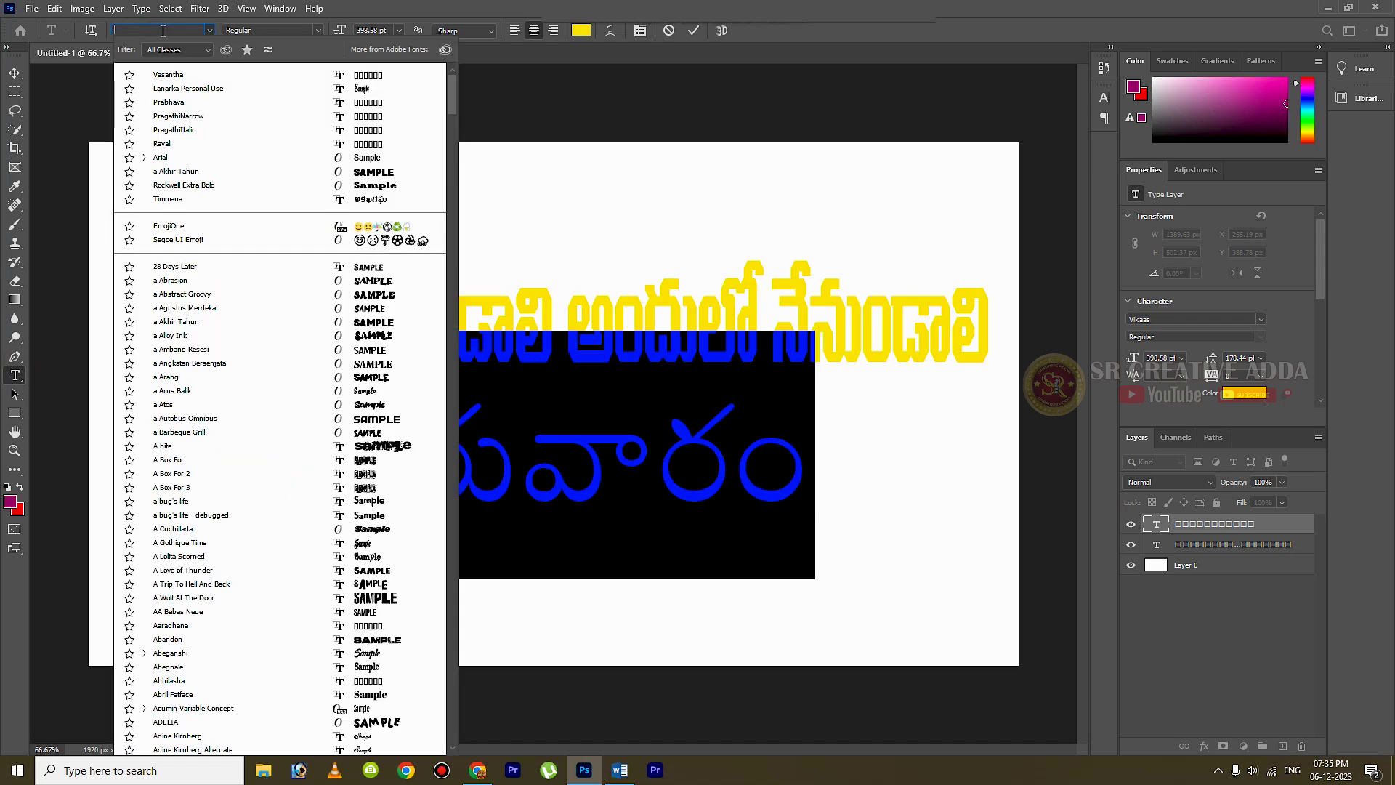
type("aja")
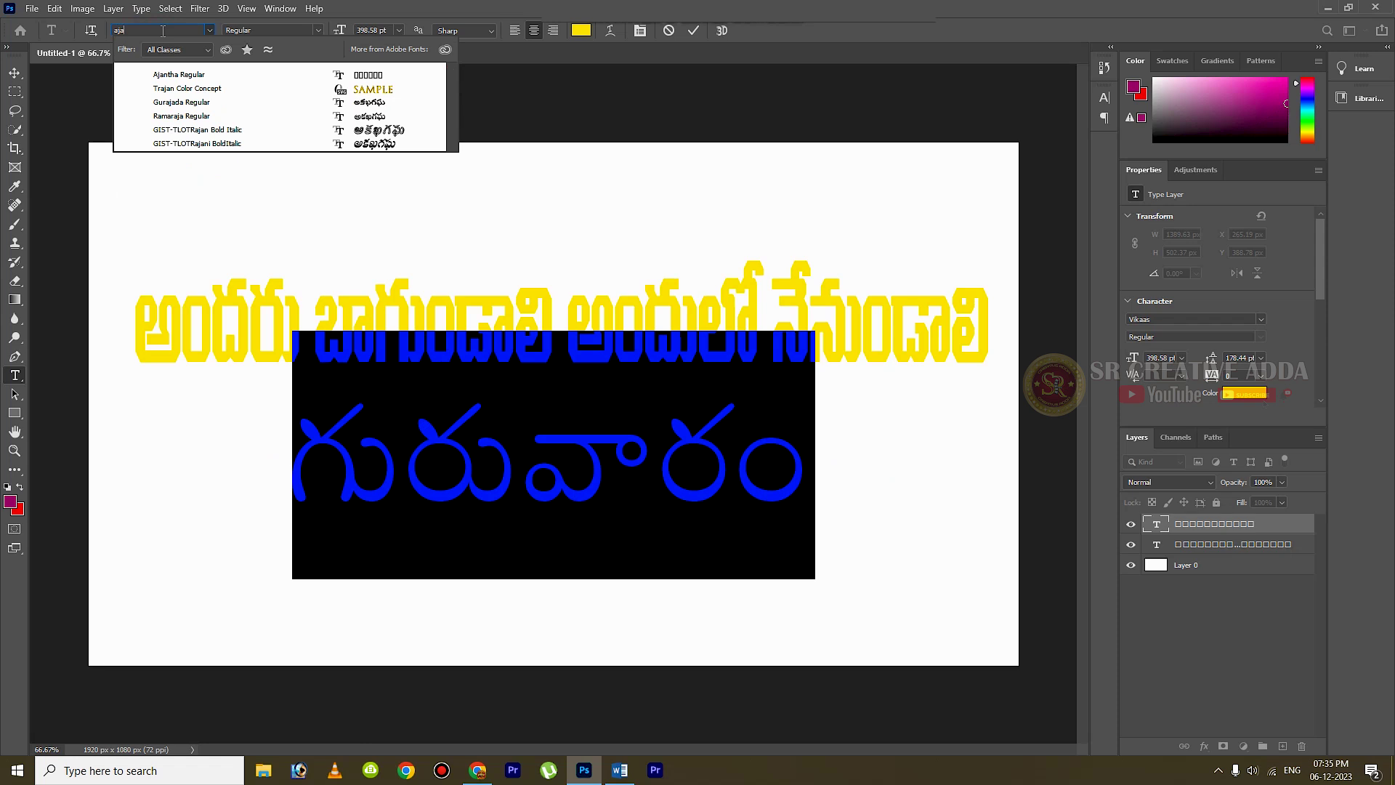
key("Down")
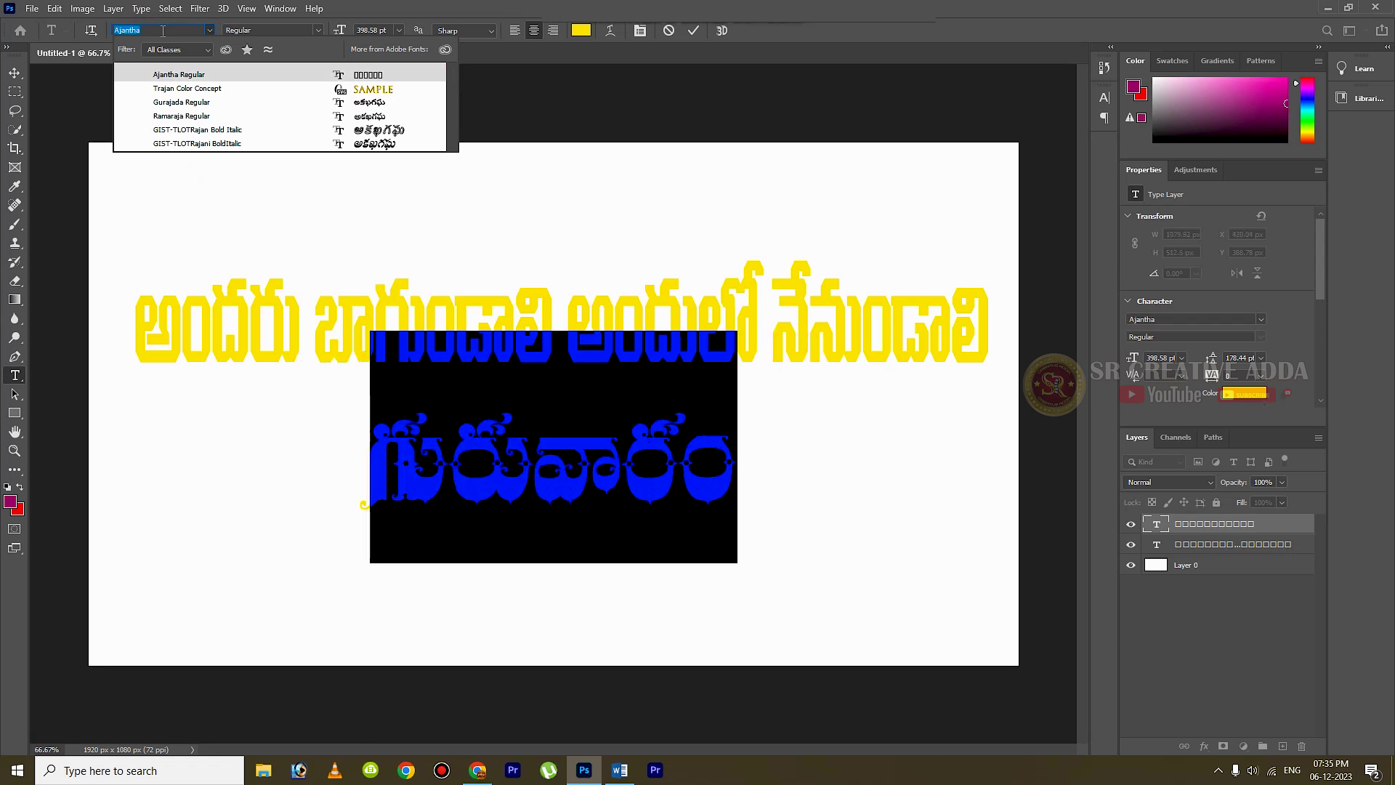
key("BackSpace")
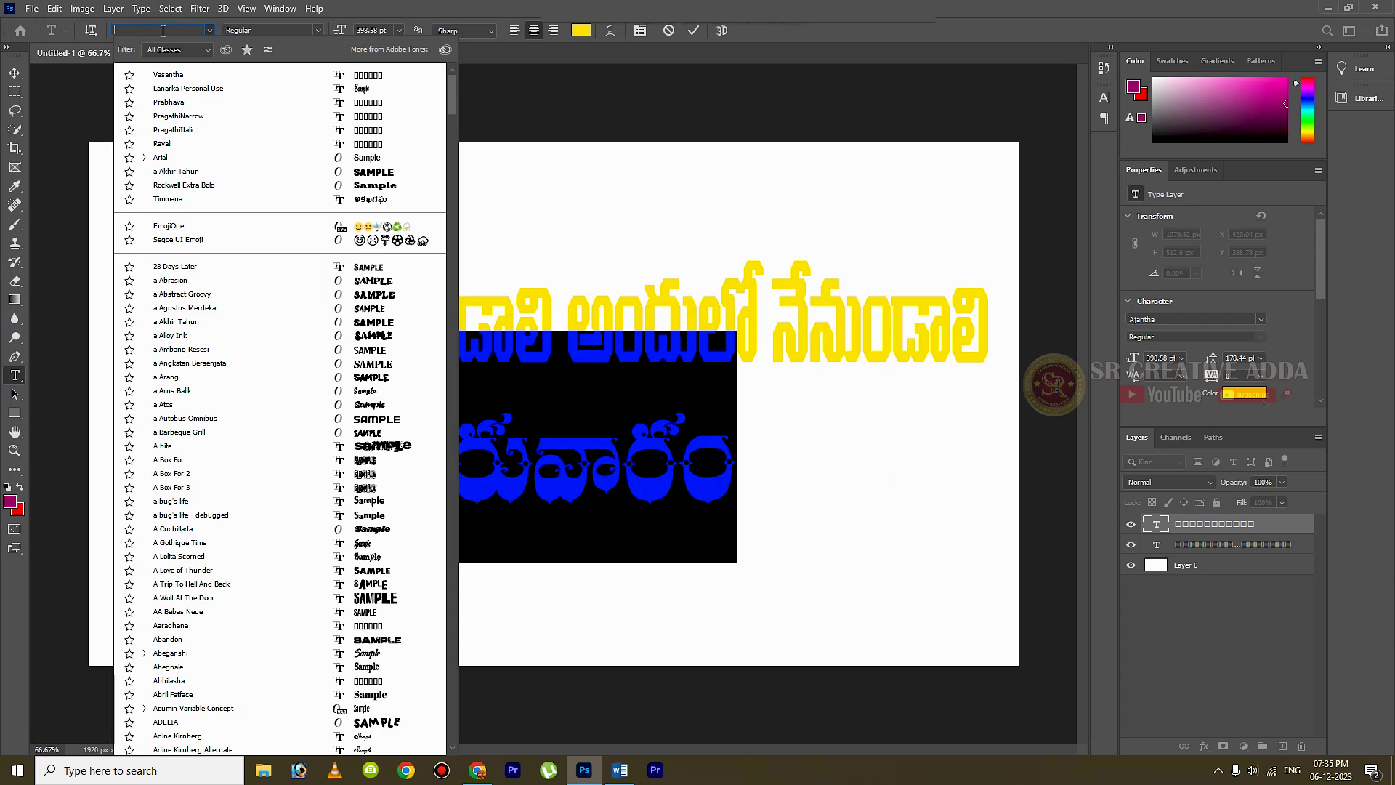
type("anush")
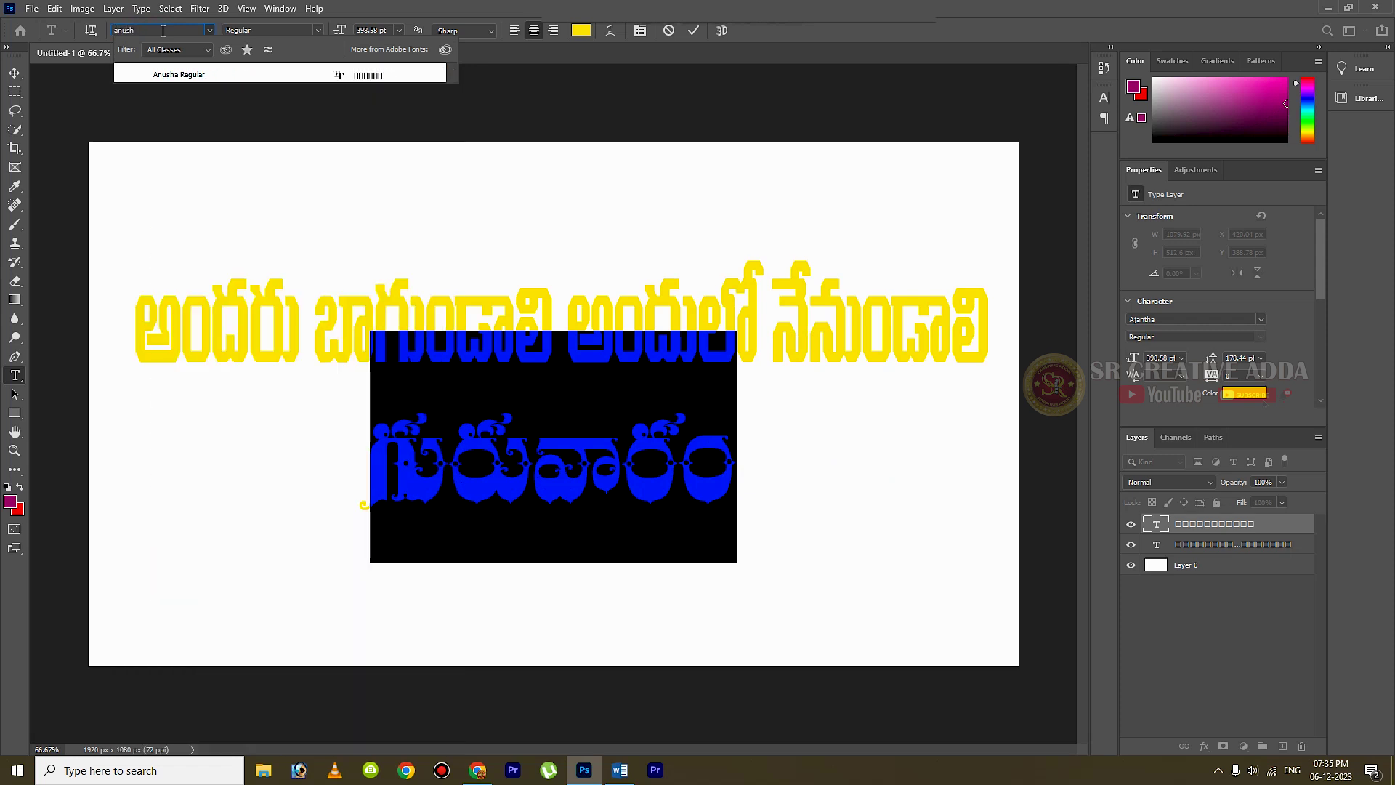
key("Down")
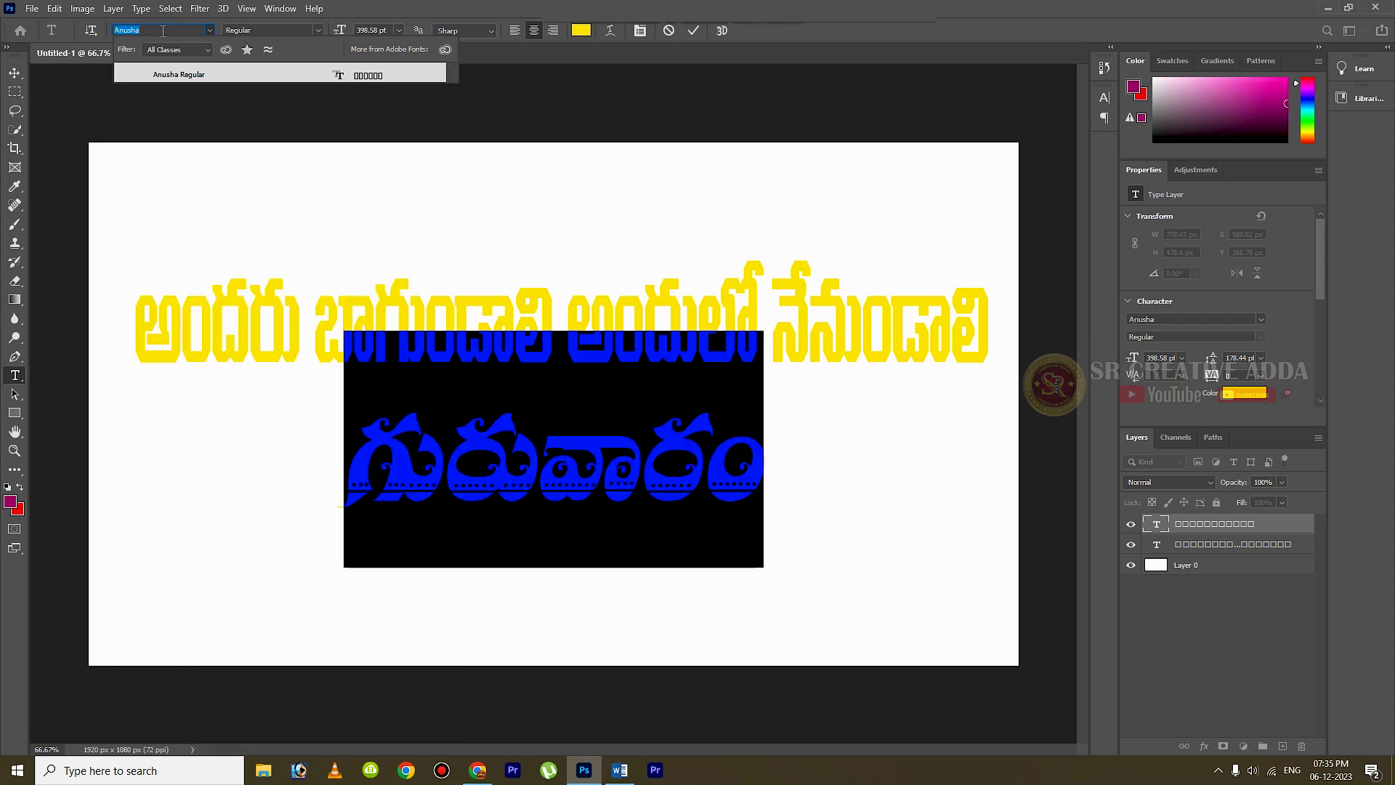
type("teja")
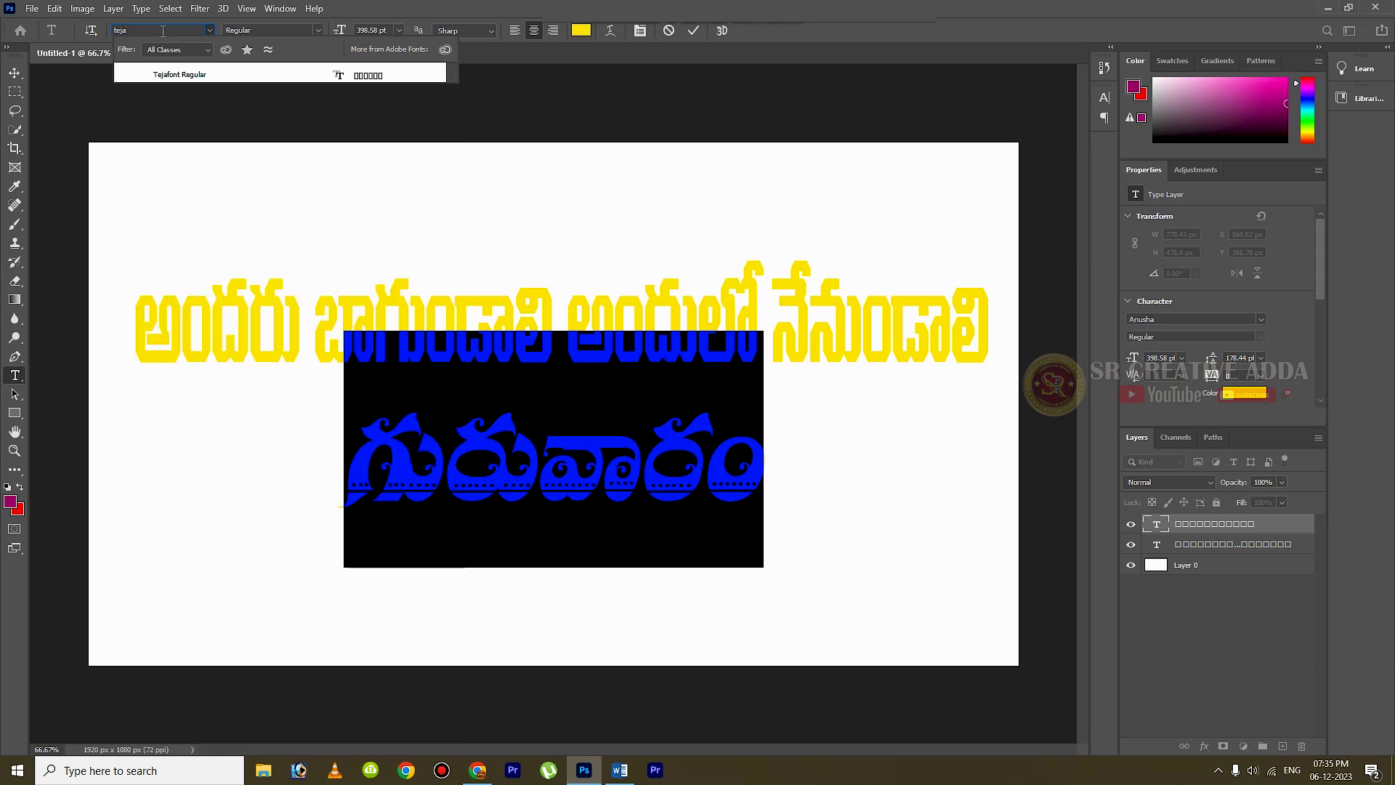
key("Down")
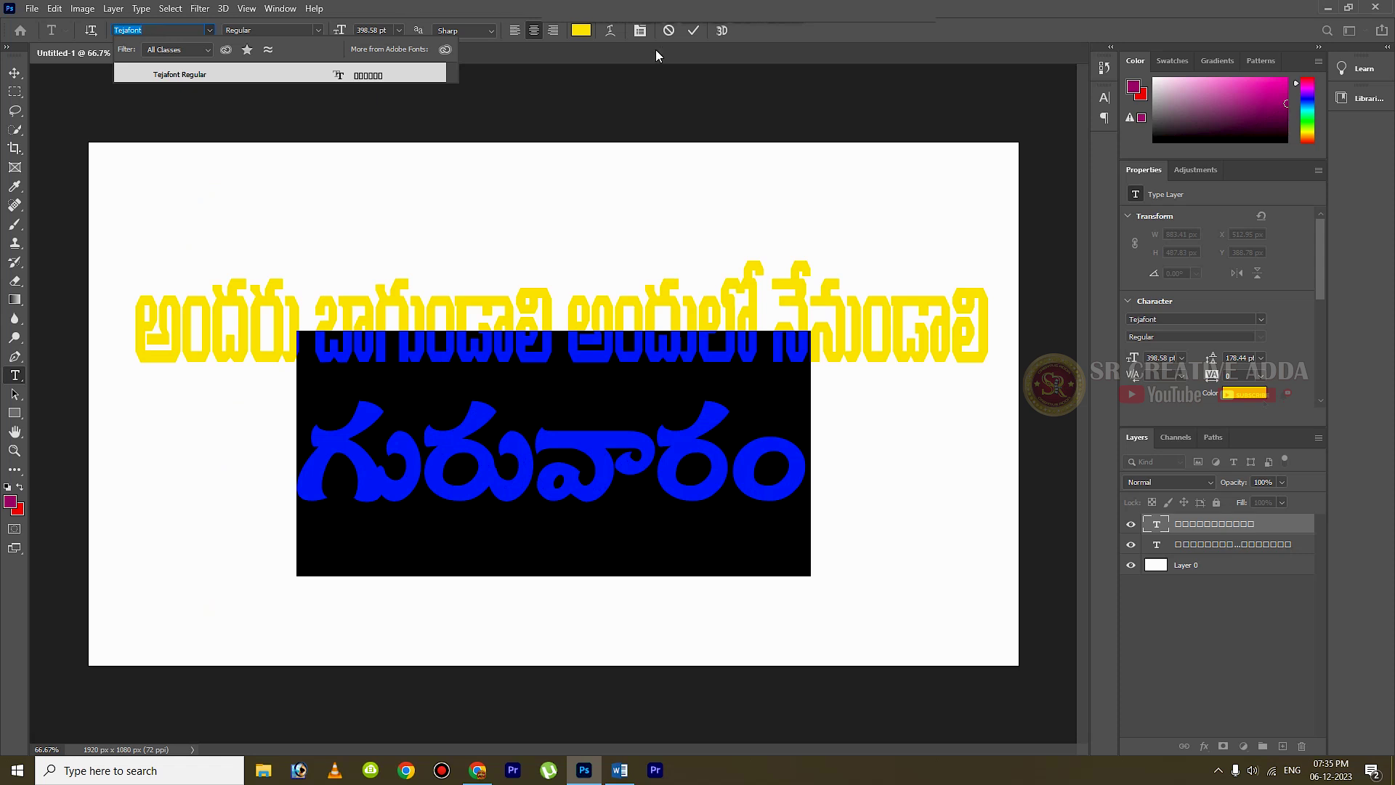
key("Escape")
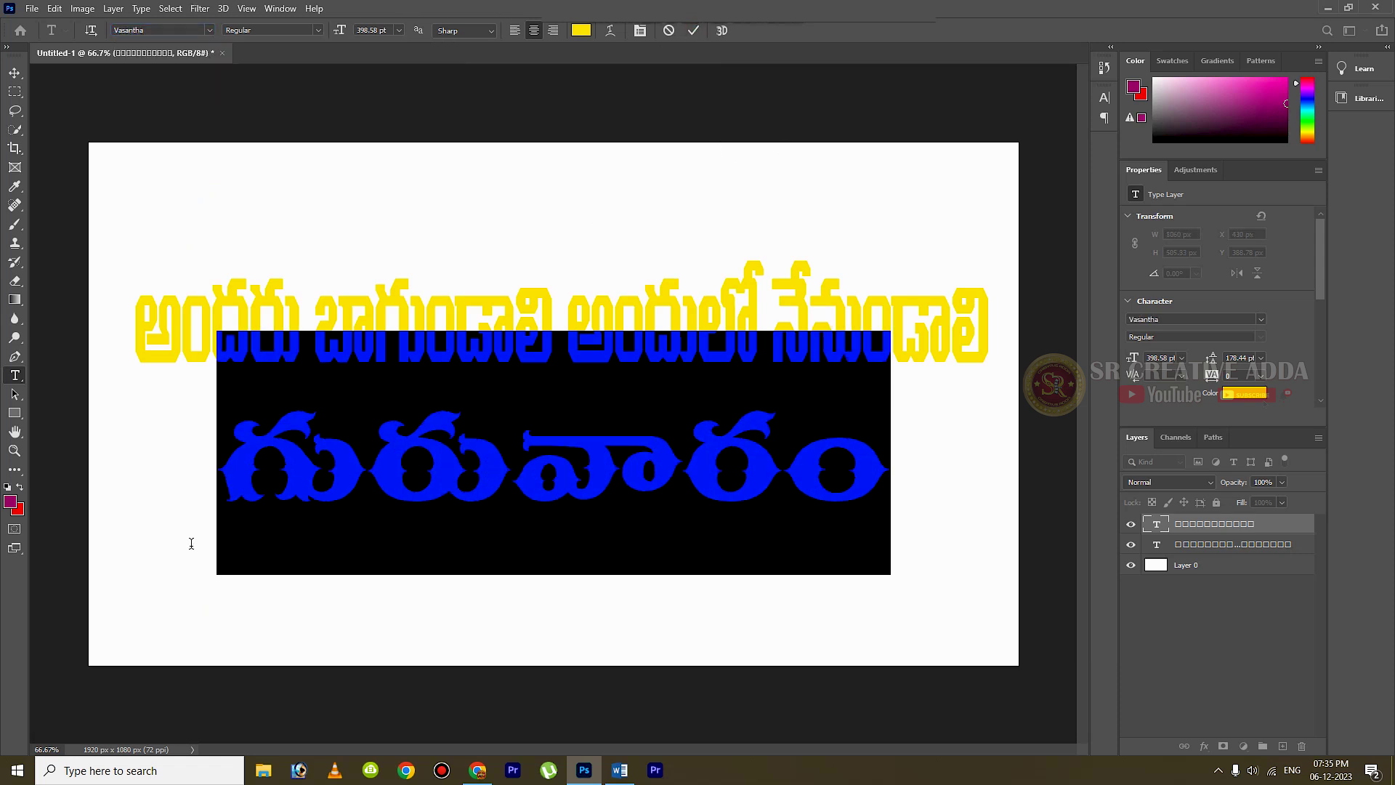
- Reapply Tejafont to the lower word and commit the change
left_click(164, 31)
type("teja")
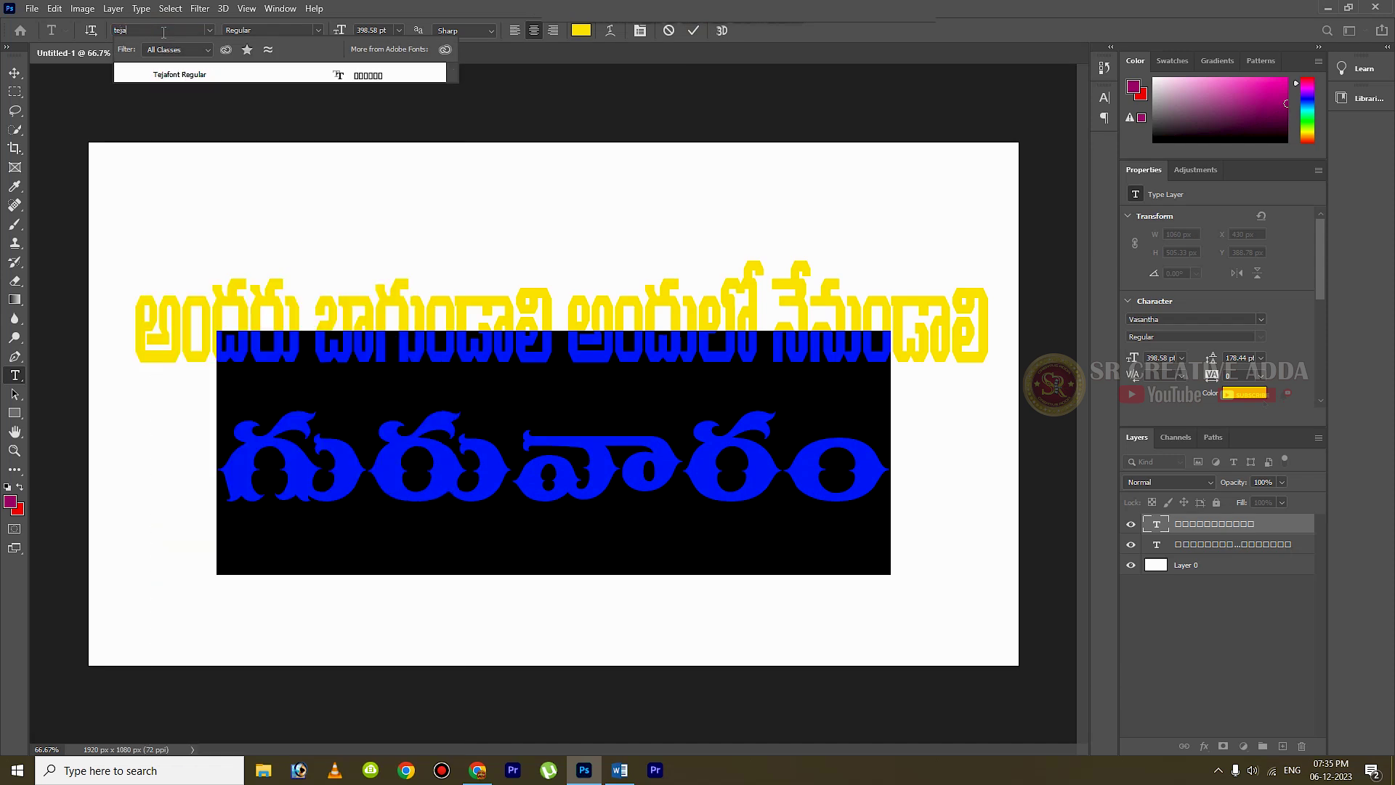
key("Down")
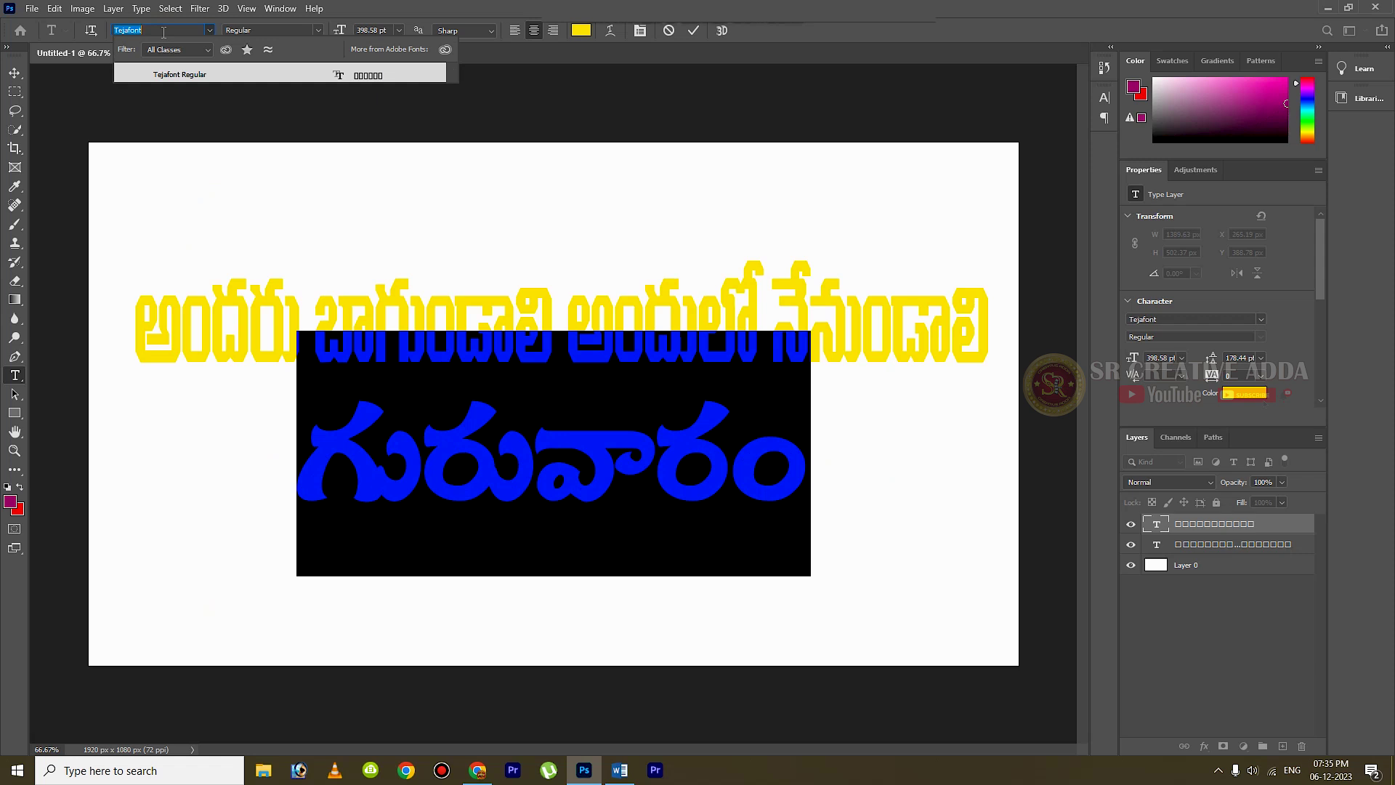
key("Return")
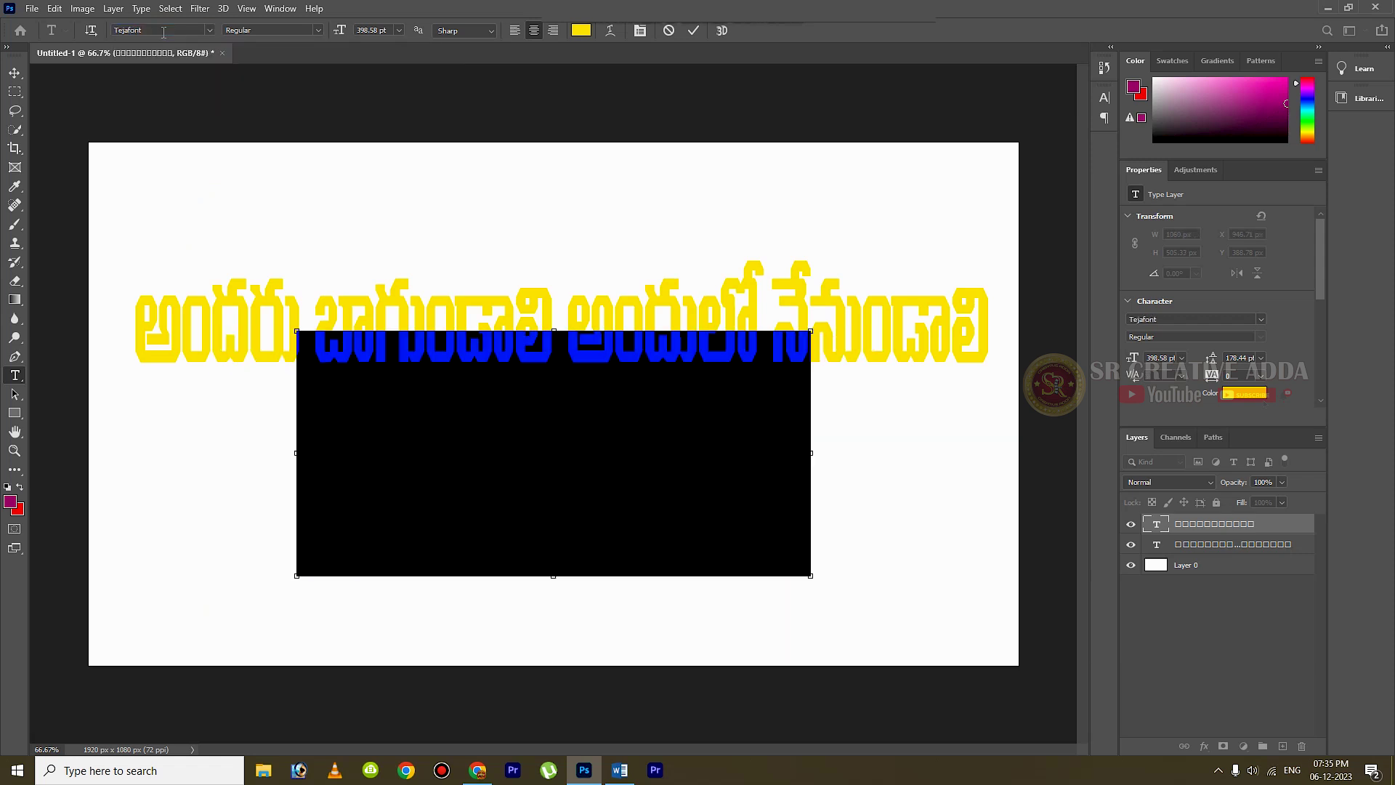
left_click(693, 31)
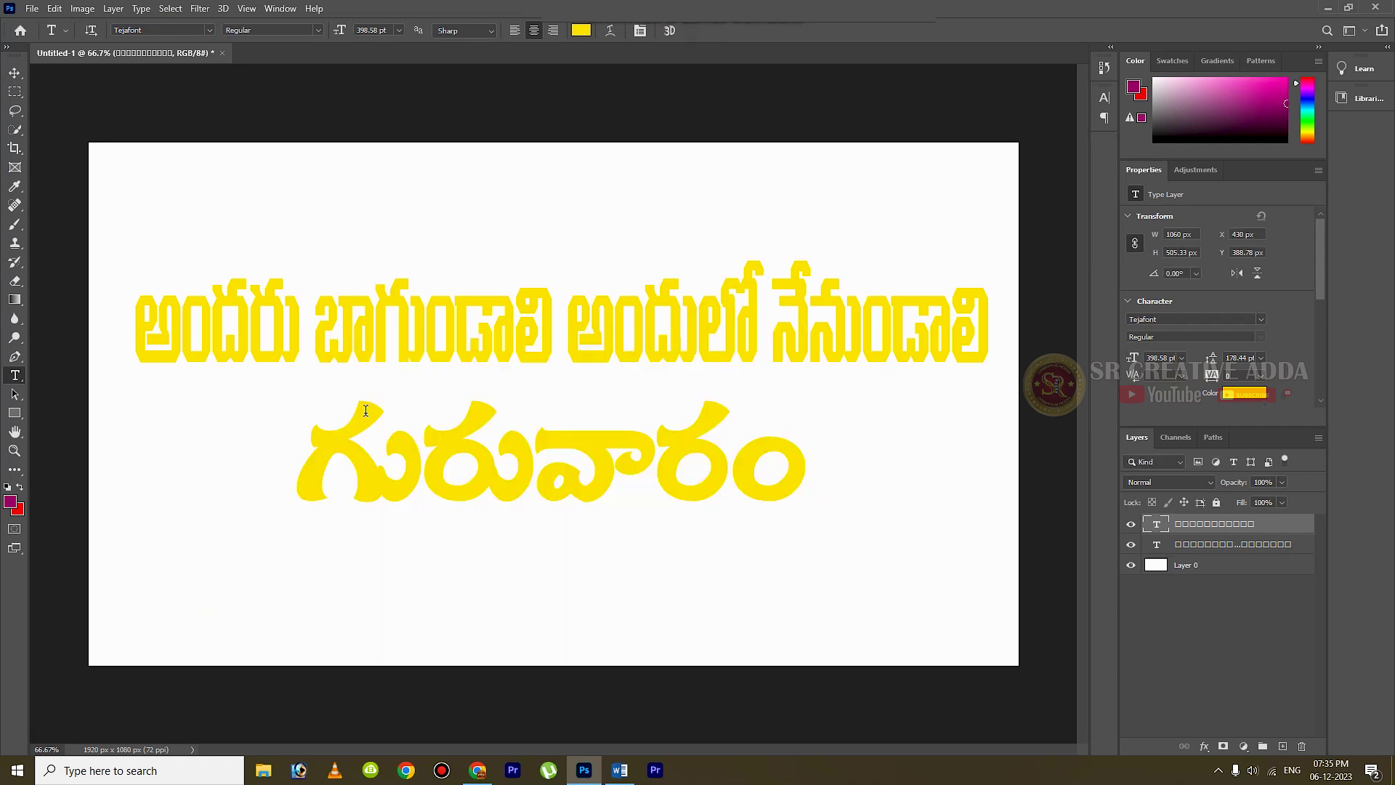
- Search 'rava' and set the lower word గురువారం in Ravali Regular
left_click(154, 30)
type("rava")
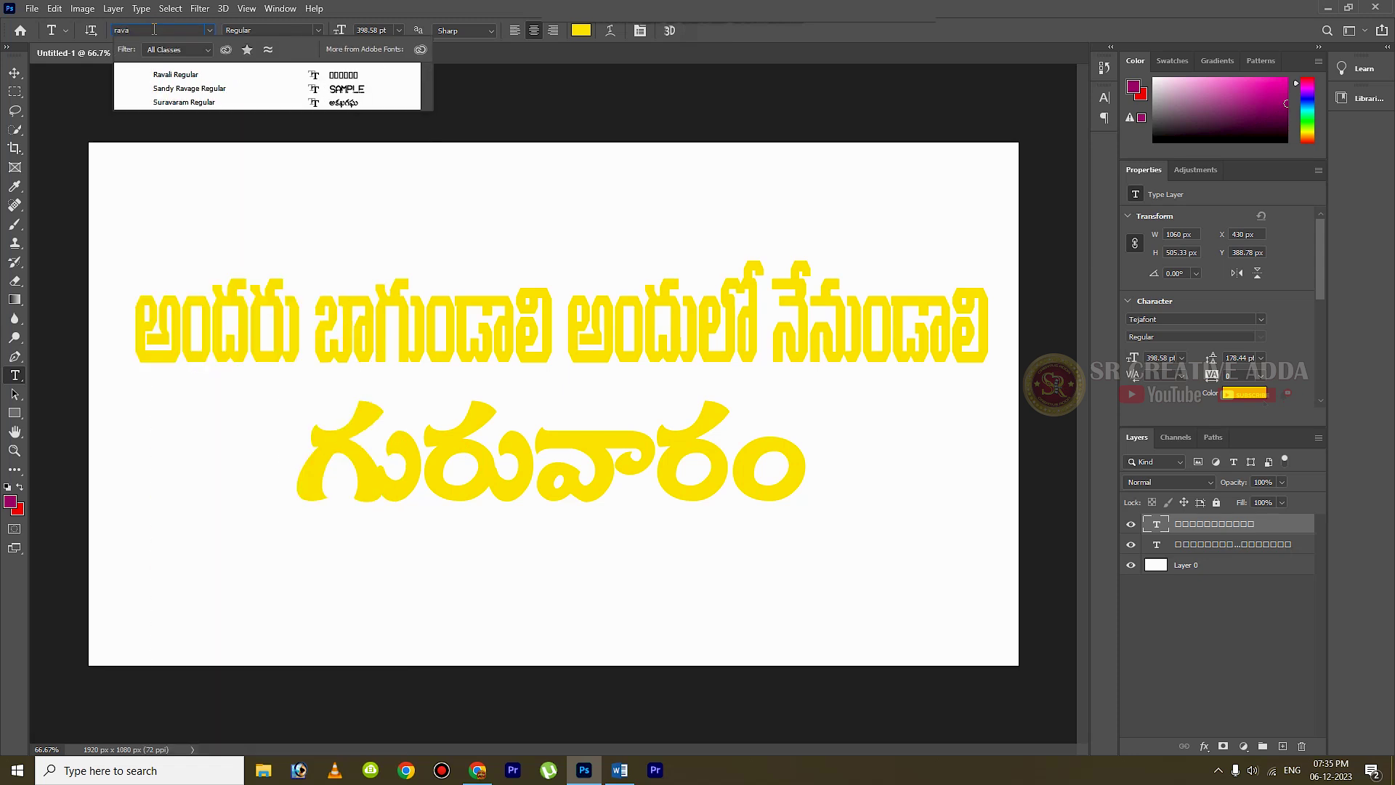
key("Down")
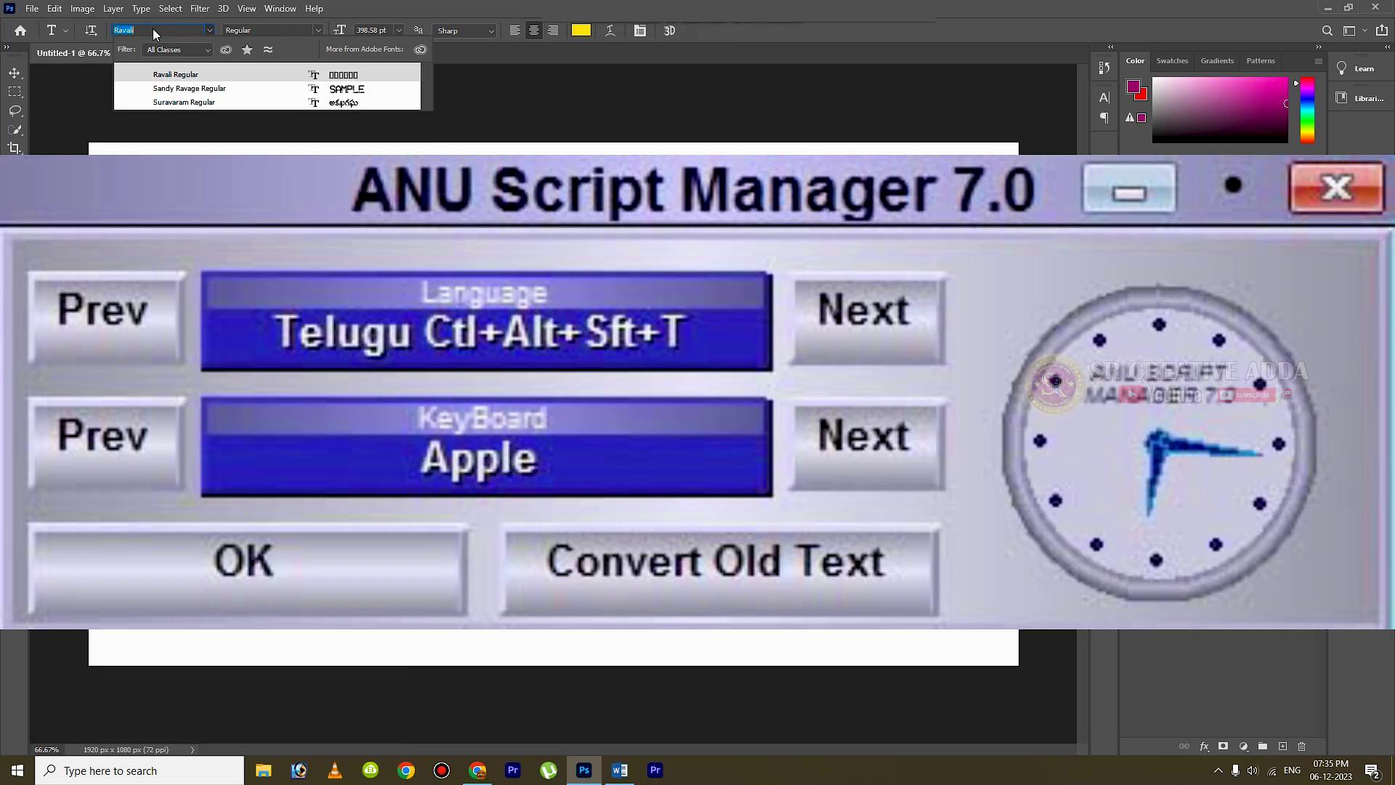
key("Down")
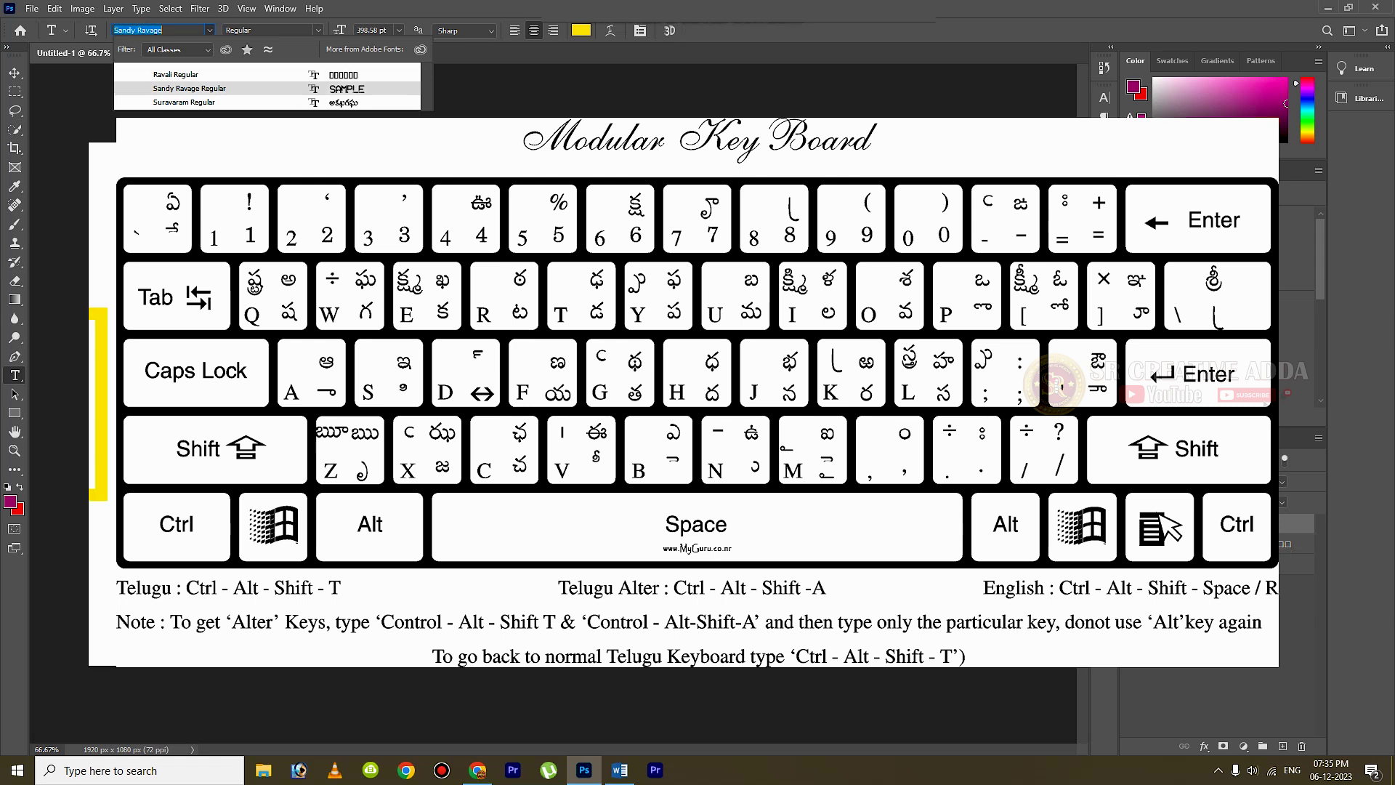
key("Up")
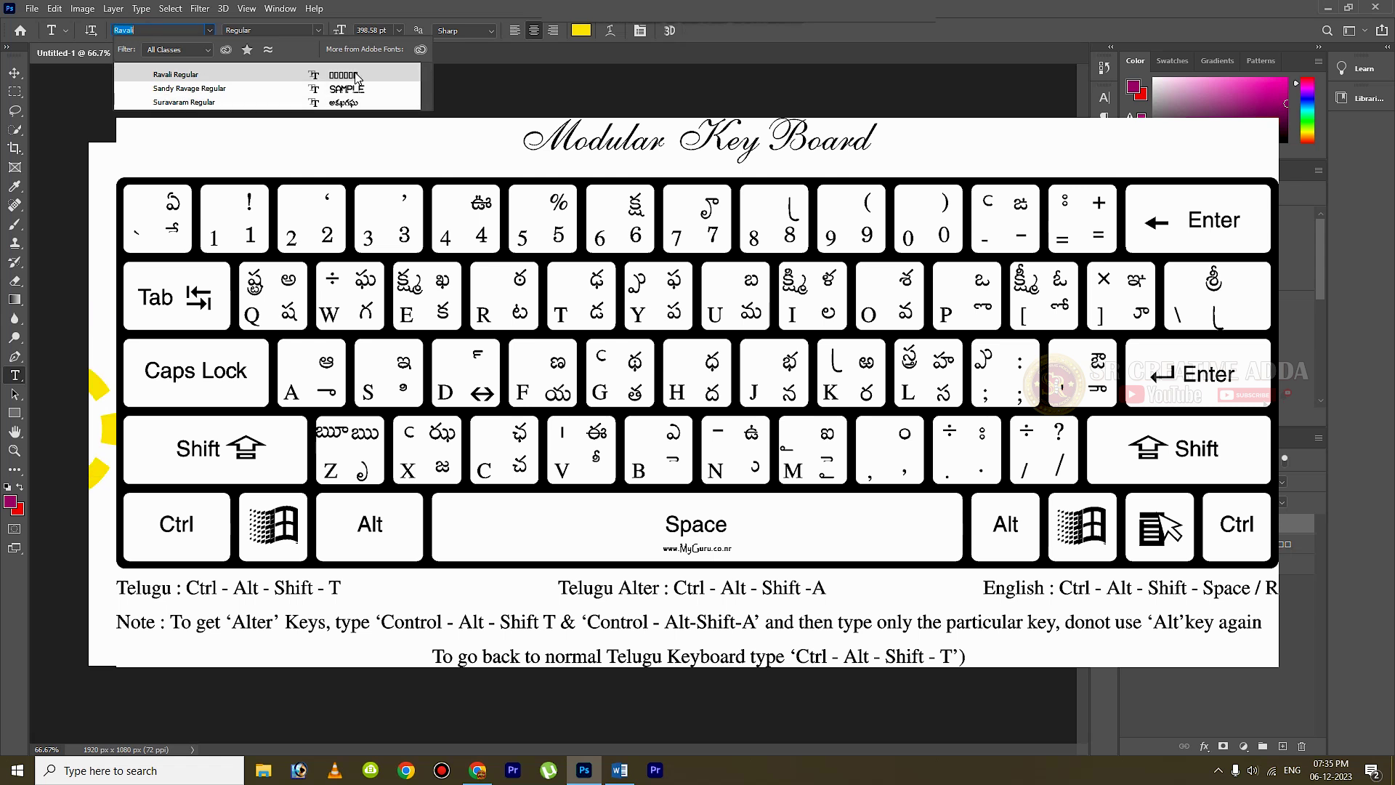
left_click(352, 78)
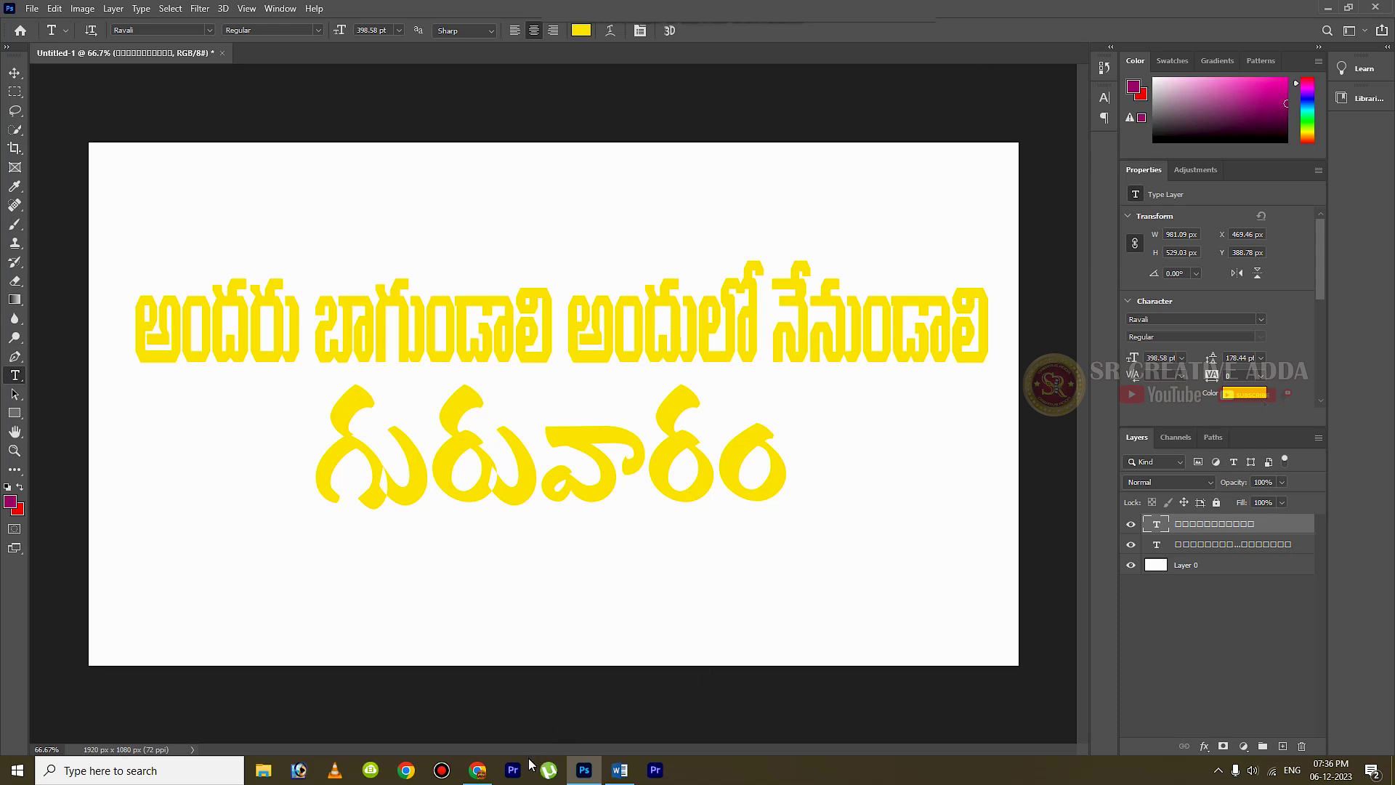
left_click(443, 772)
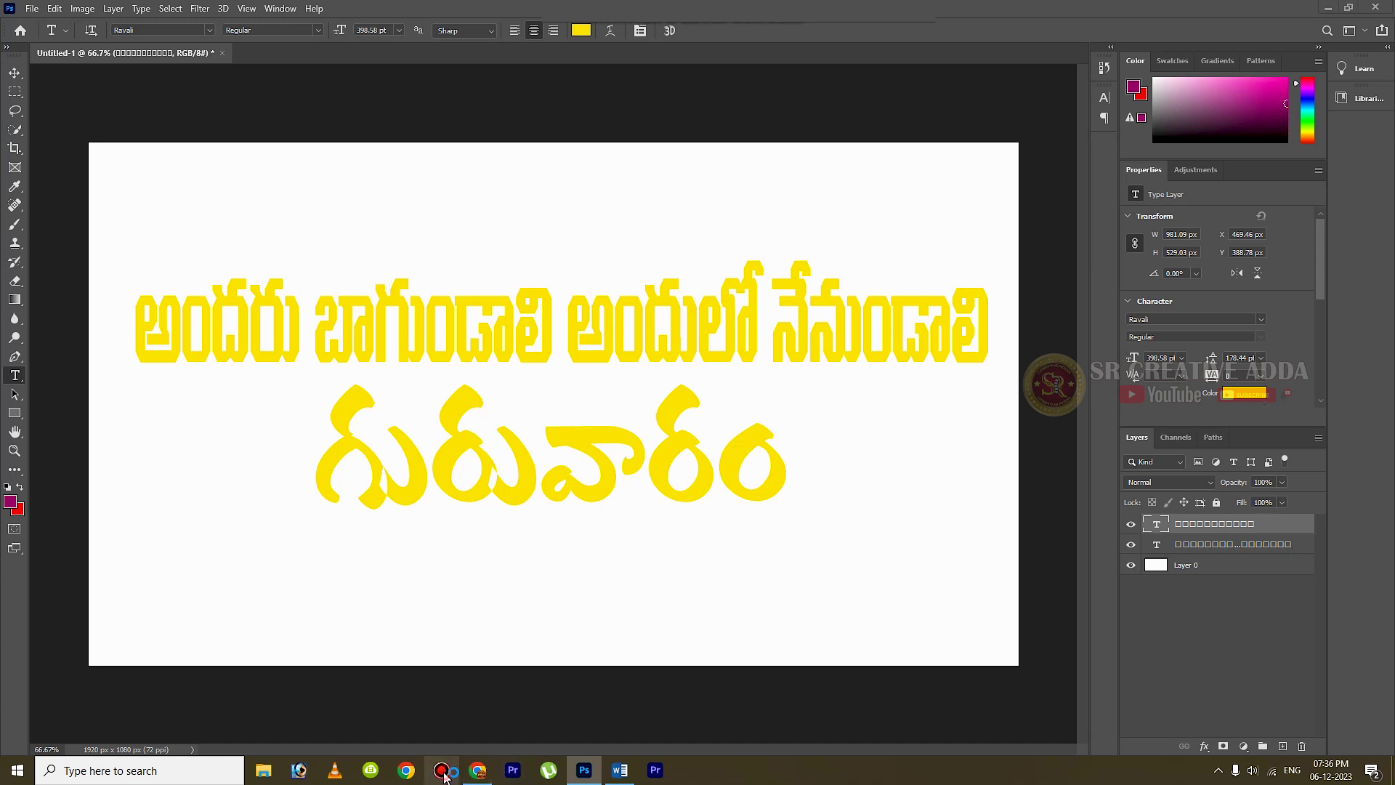